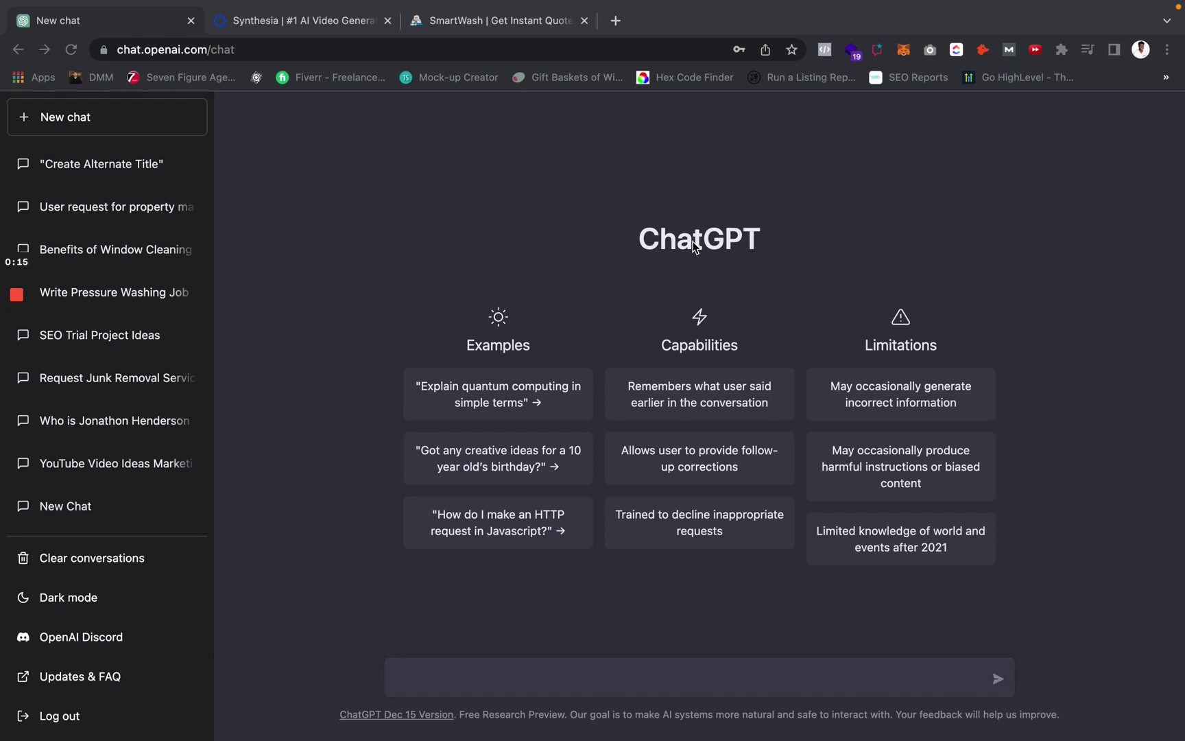
Look at the Synthesia home page, comparing it with the empty ChatGPT chat, and return to the chat
{"action": "left_click", "coordinate": [269, 29]}
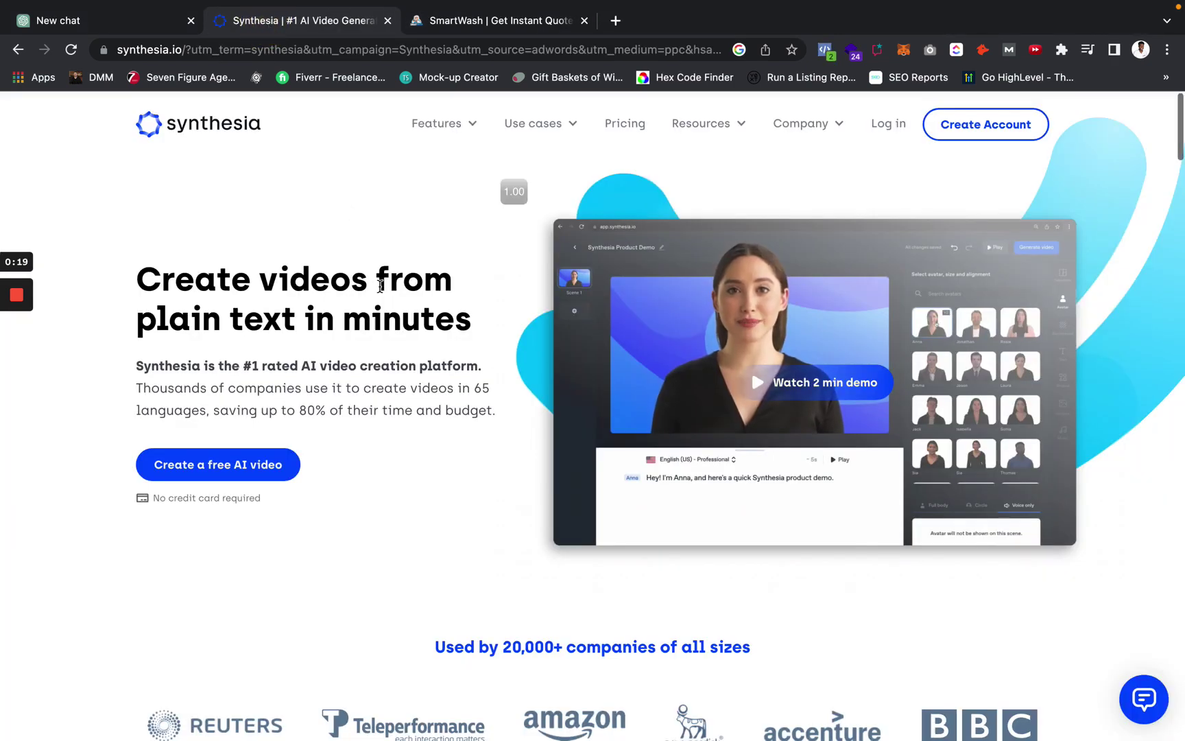
{"action": "left_click", "coordinate": [115, 22]}
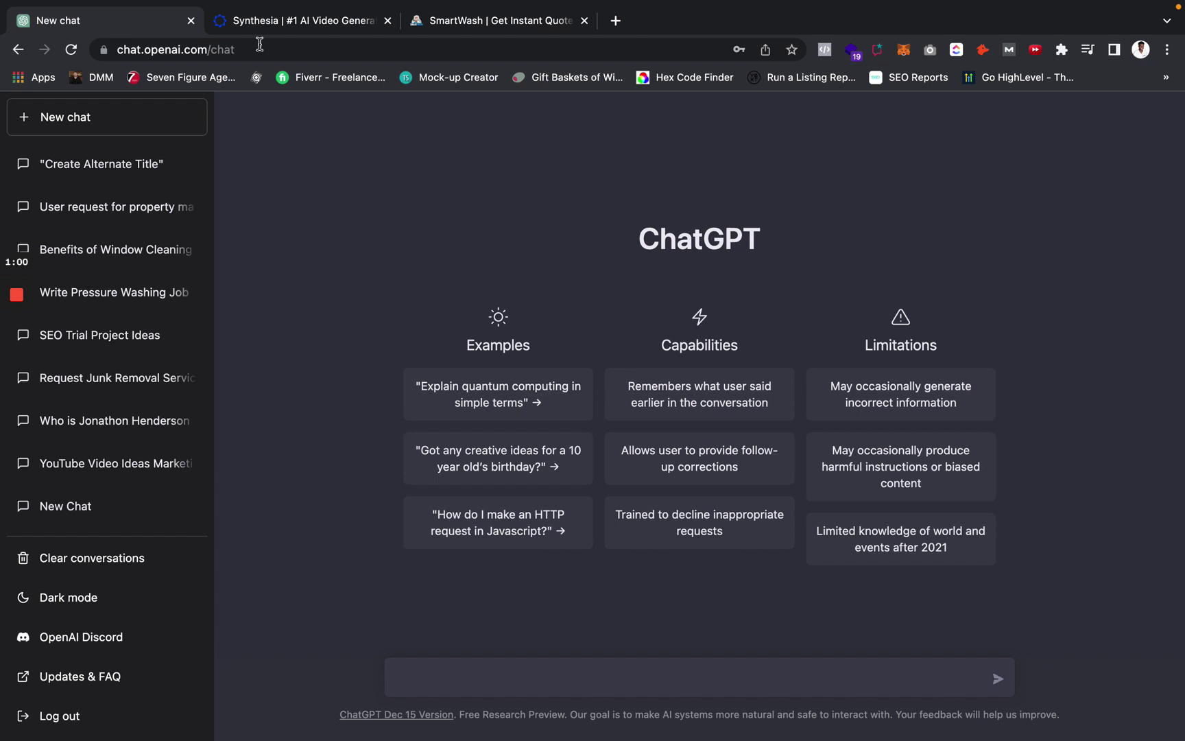
{"action": "left_click", "coordinate": [307, 19]}
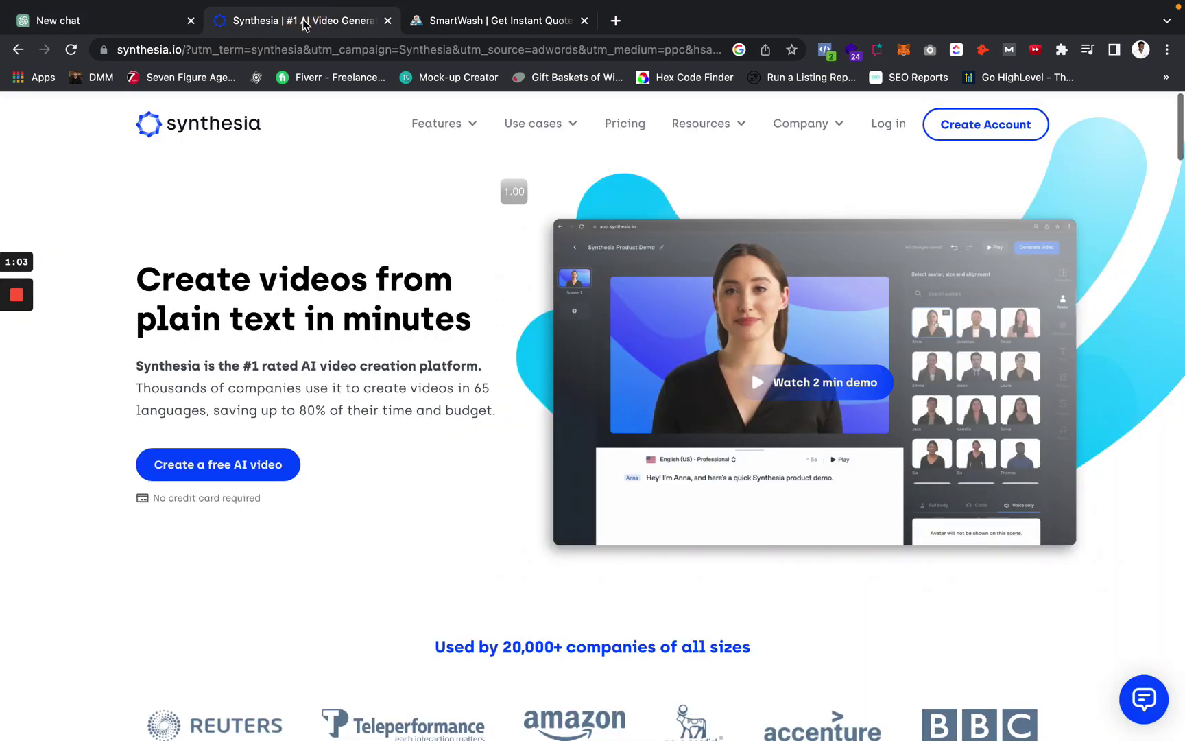
{"action": "left_click", "coordinate": [125, 19]}
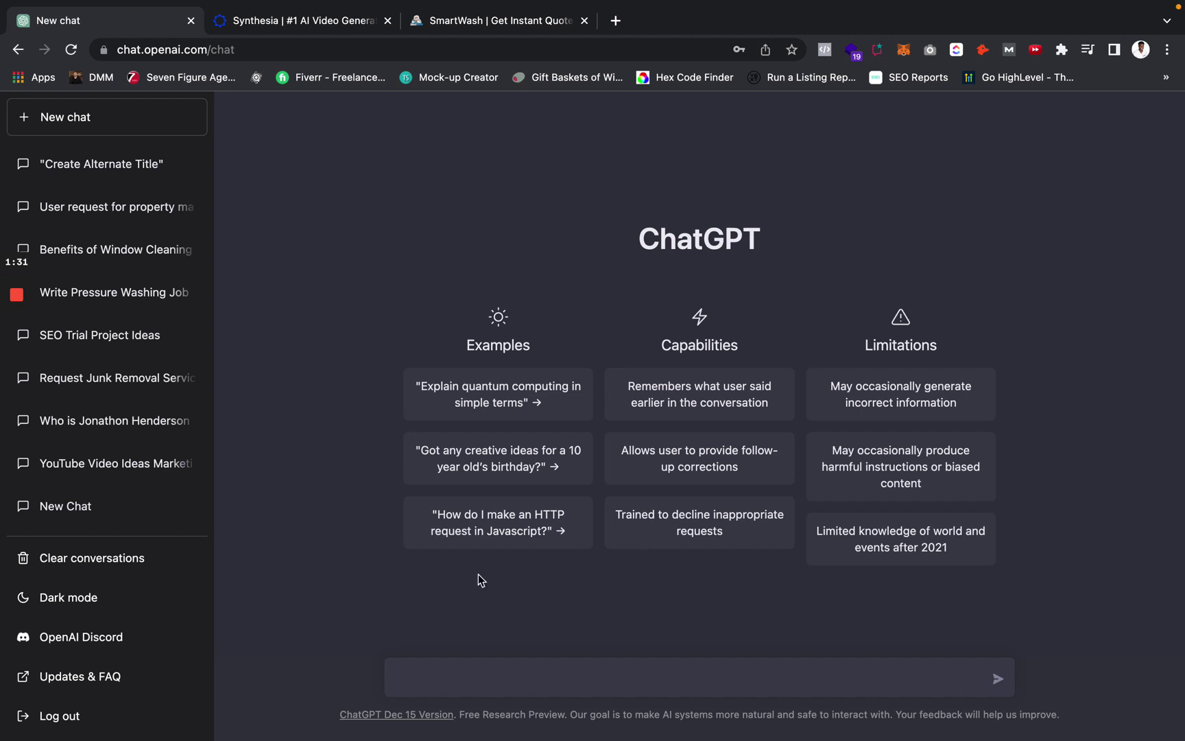
Send the prompt "Please write facebook ad copy for a roof cleaning campaign" and regenerate the response once
{"action": "left_click", "coordinate": [477, 682]}
{"action": "type", "text": "Please write facebook a"}
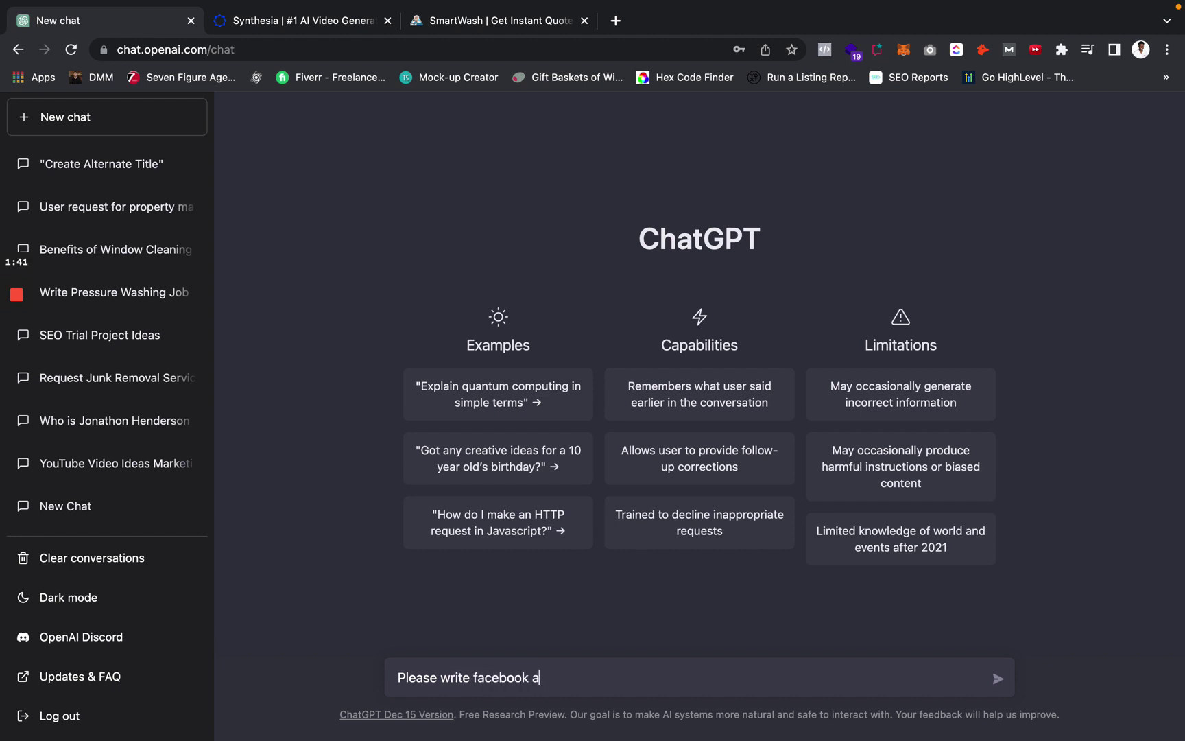
{"action": "type", "text": "d copy for a roof cleaning cam"}
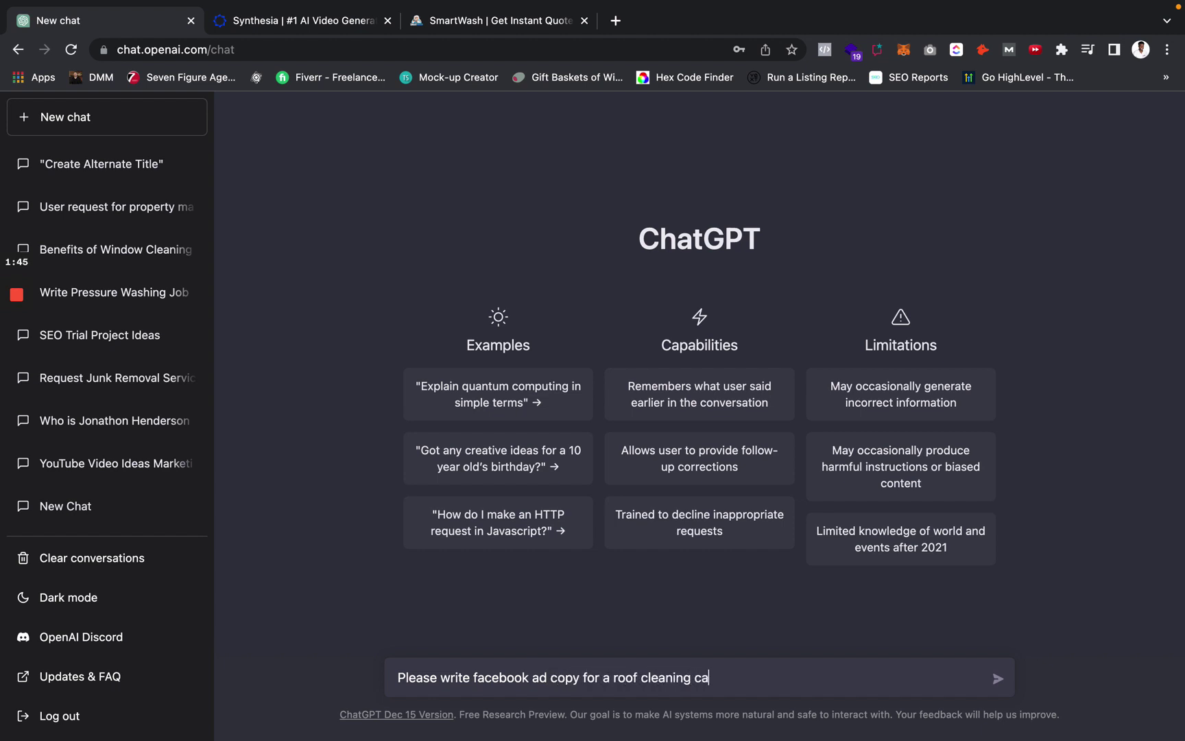
{"action": "key", "text": "BackSpace"}
{"action": "key", "text": "BackSpace"}
{"action": "type", "text": "ama"}
{"action": "key", "text": "BackSpace"}
{"action": "type", "text": "paign"}
{"action": "key", "text": "Return"}
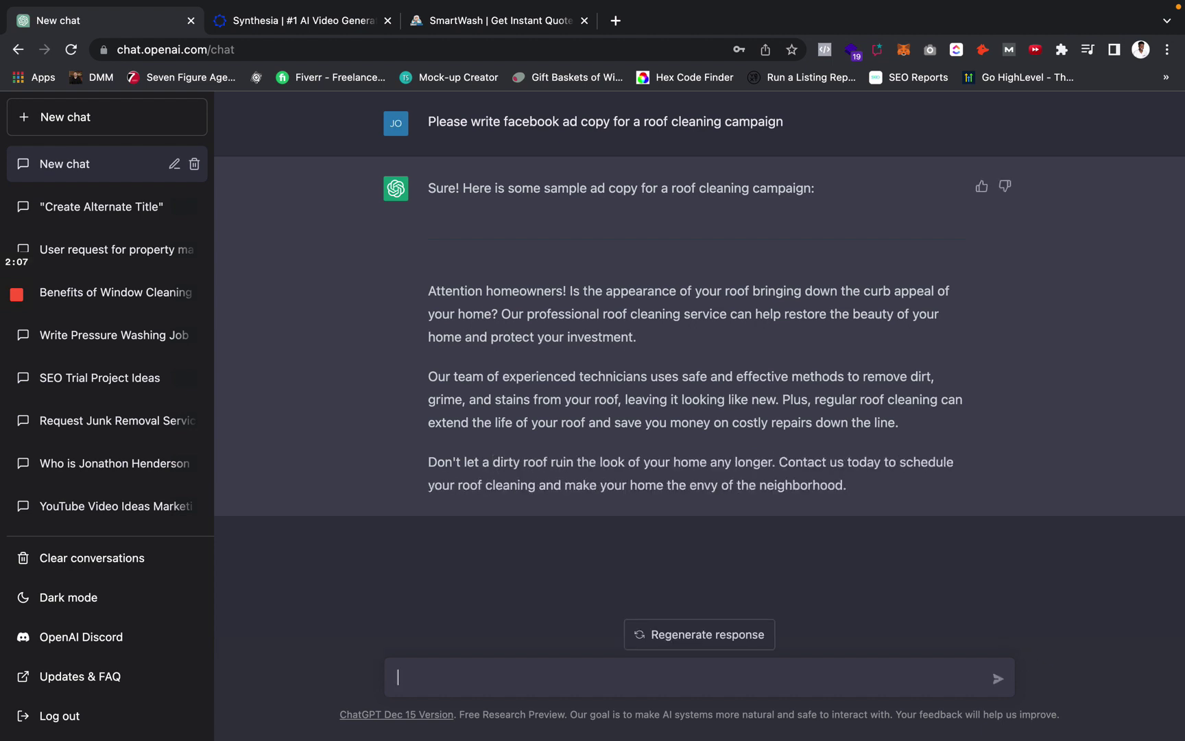
{"action": "left_click", "coordinate": [727, 638]}
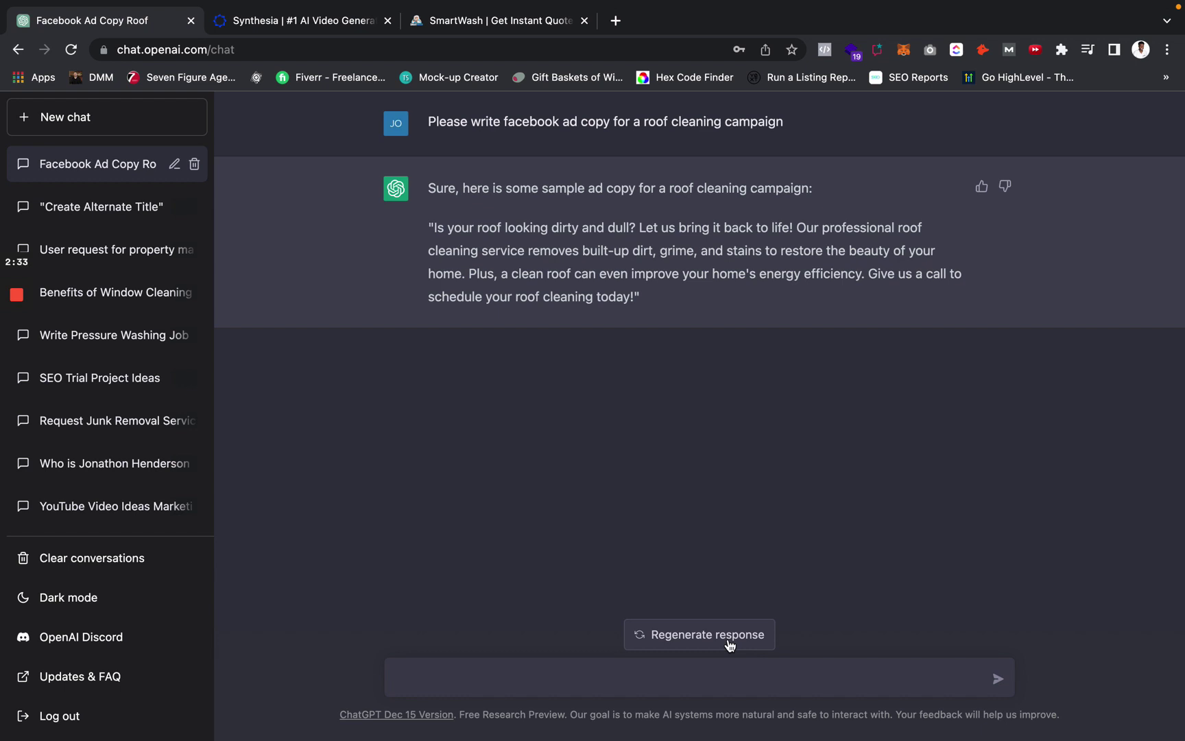
Send the prompt "Please give me a YouTube description for a video talking about the dangers of DIY pressure washing"
{"action": "left_click", "coordinate": [514, 679]}
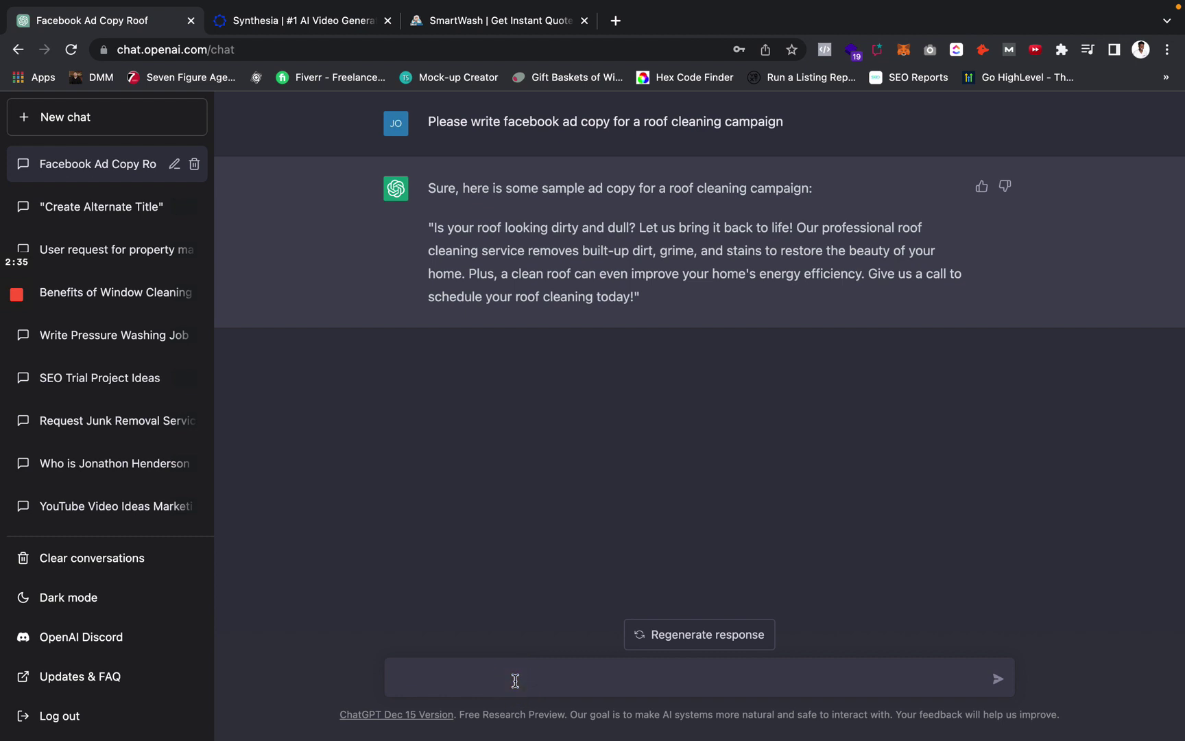
{"action": "type", "text": "Please give me a Youtu"}
{"action": "key", "text": "BackSpace"}
{"action": "key", "text": "BackSpace"}
{"action": "type", "text": "Tube"}
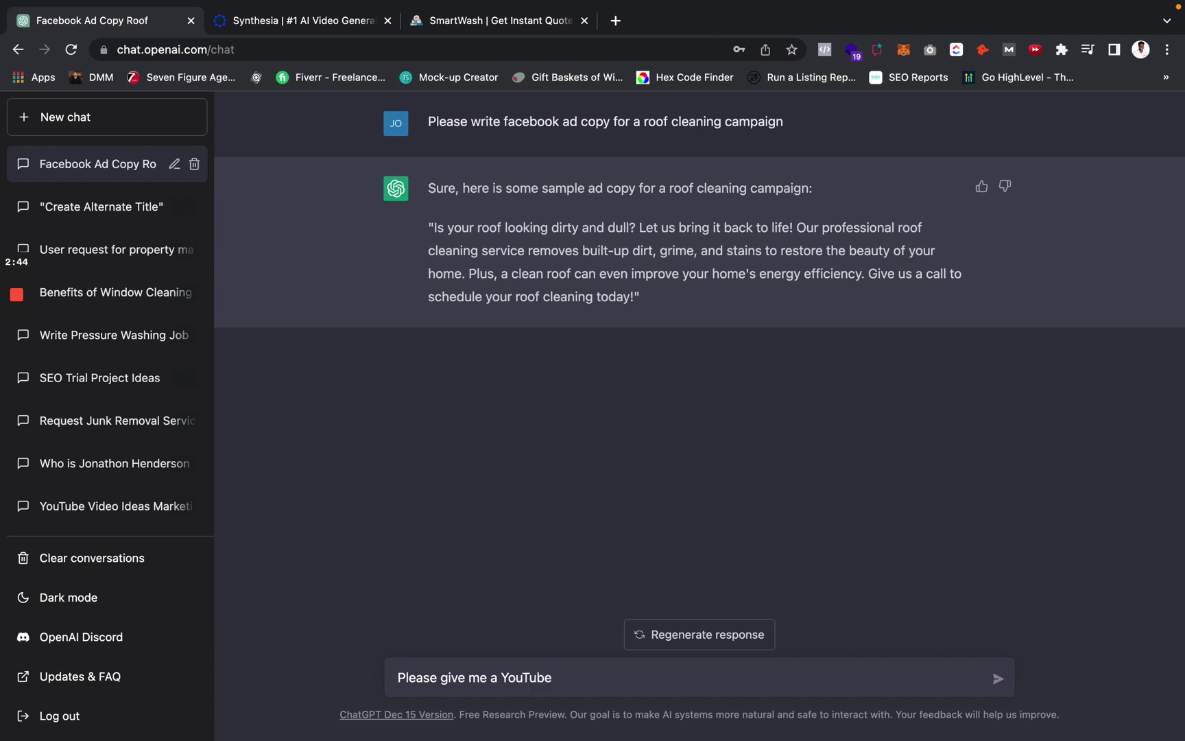
{"action": "type", "text": " description for a video t"}
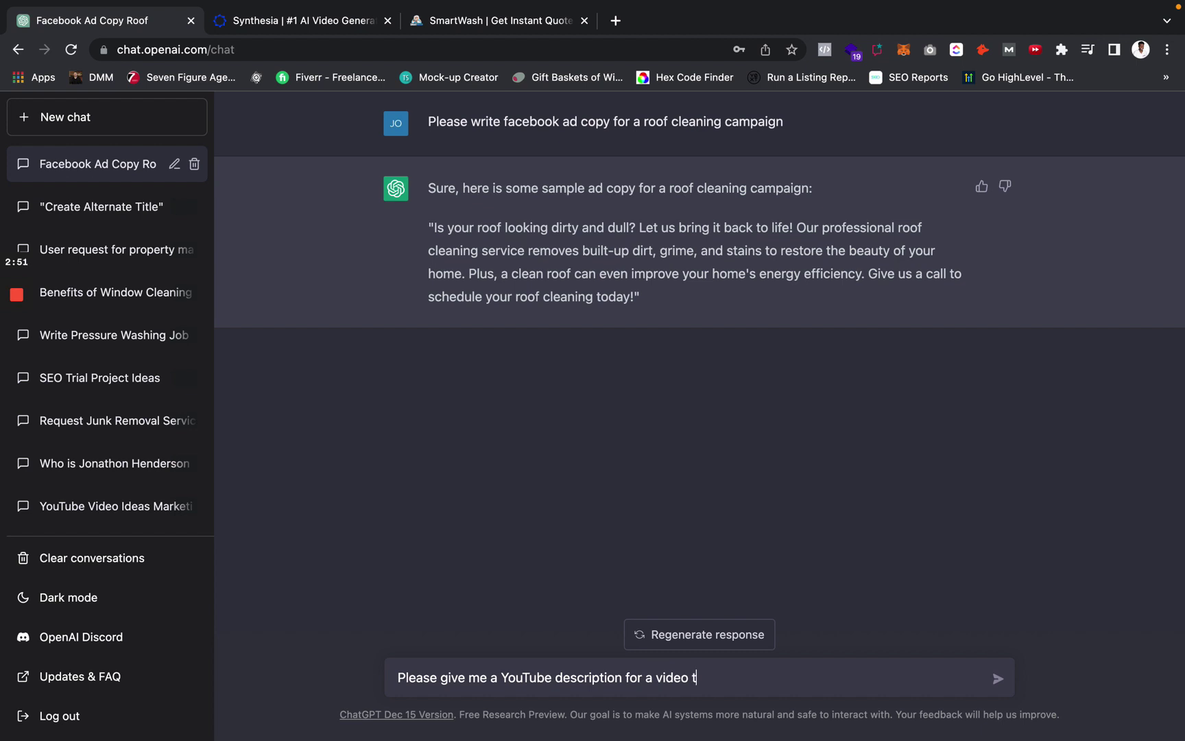
{"action": "type", "text": "alking about the dangers o"}
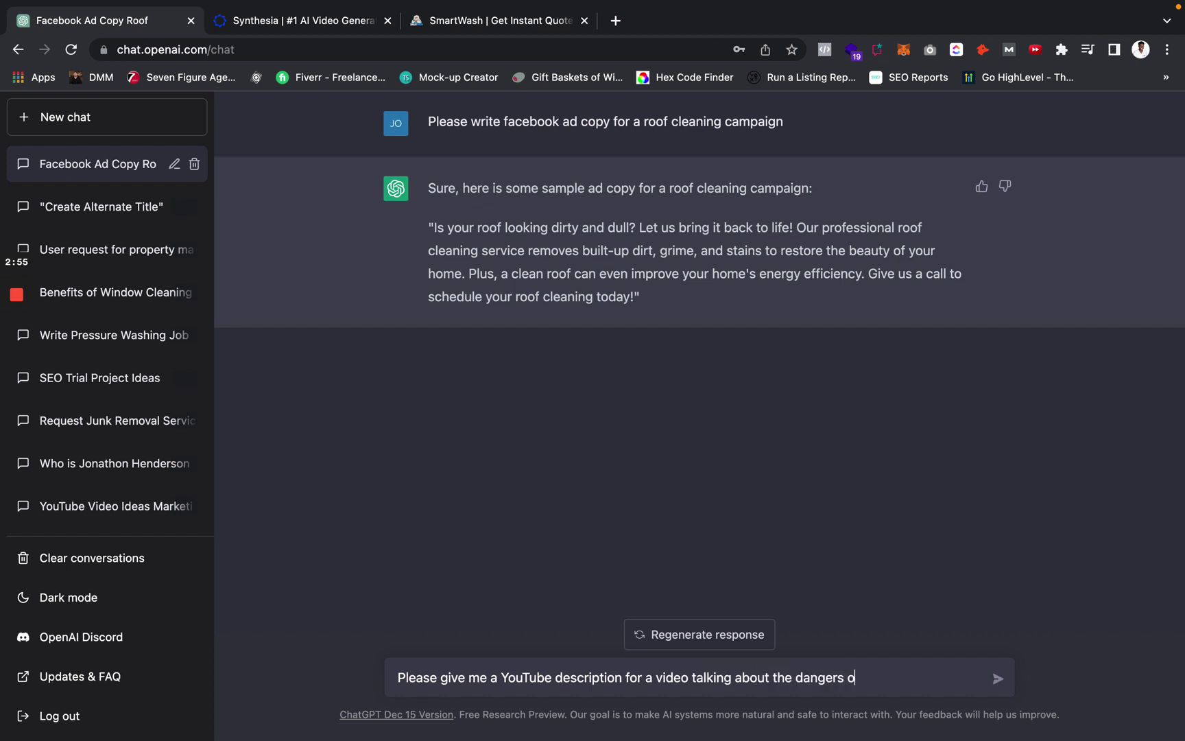
{"action": "type", "text": "f pressure ashing"}
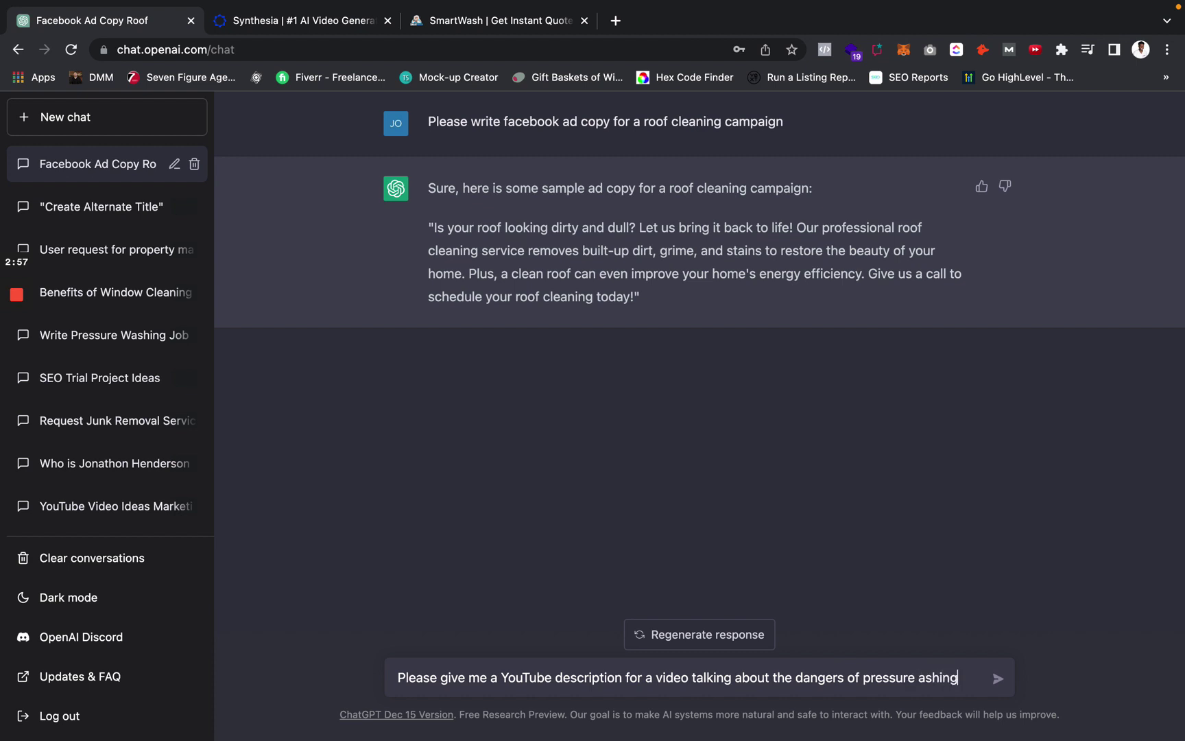
{"action": "key", "text": "BackSpace"}
{"action": "key", "text": "BackSpace"}
{"action": "key", "text": "BackSpace"}
{"action": "key", "text": "BackSpace"}
{"action": "key", "text": "BackSpace"}
{"action": "key", "text": "BackSpace"}
{"action": "key", "text": "BackSpace"}
{"action": "key", "text": "BackSpace"}
{"action": "key", "text": "BackSpace"}
{"action": "key", "text": "BackSpace"}
{"action": "key", "text": "BackSpace"}
{"action": "key", "text": "BackSpace"}
{"action": "key", "text": "BackSpace"}
{"action": "key", "text": "BackSpace"}
{"action": "key", "text": "BackSpace"}
{"action": "type", "text": "DIY pre"}
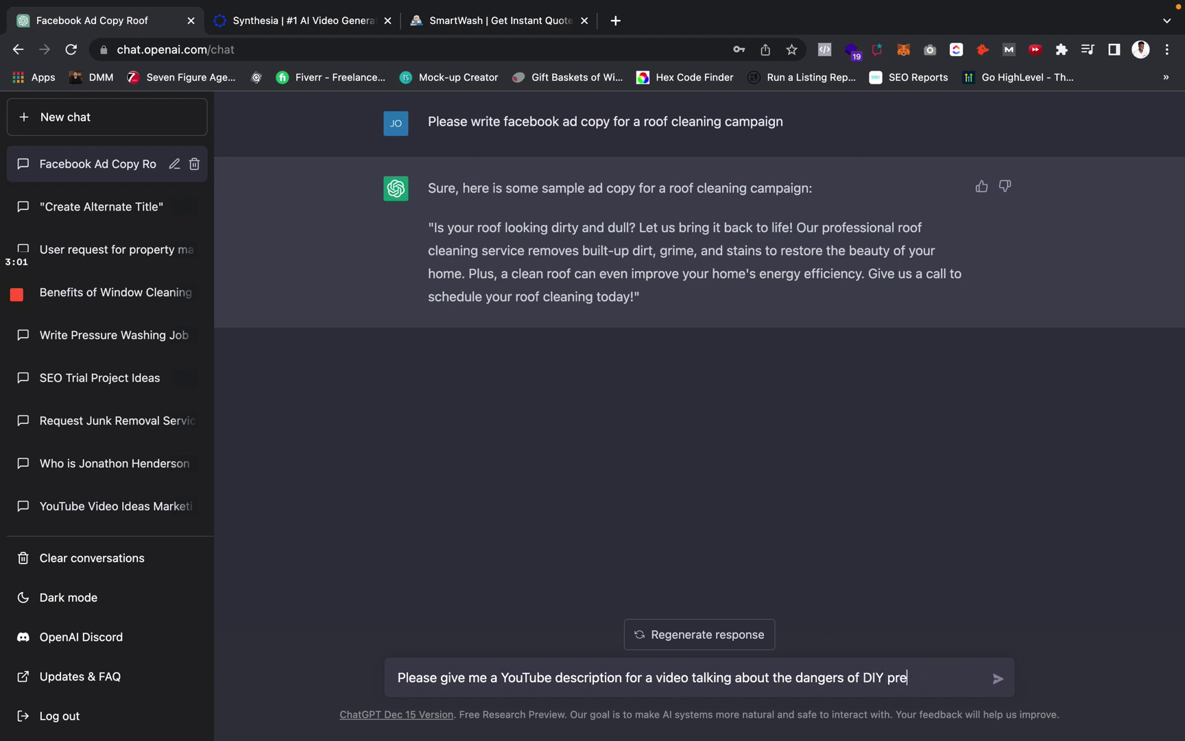
{"action": "type", "text": "ssure washing"}
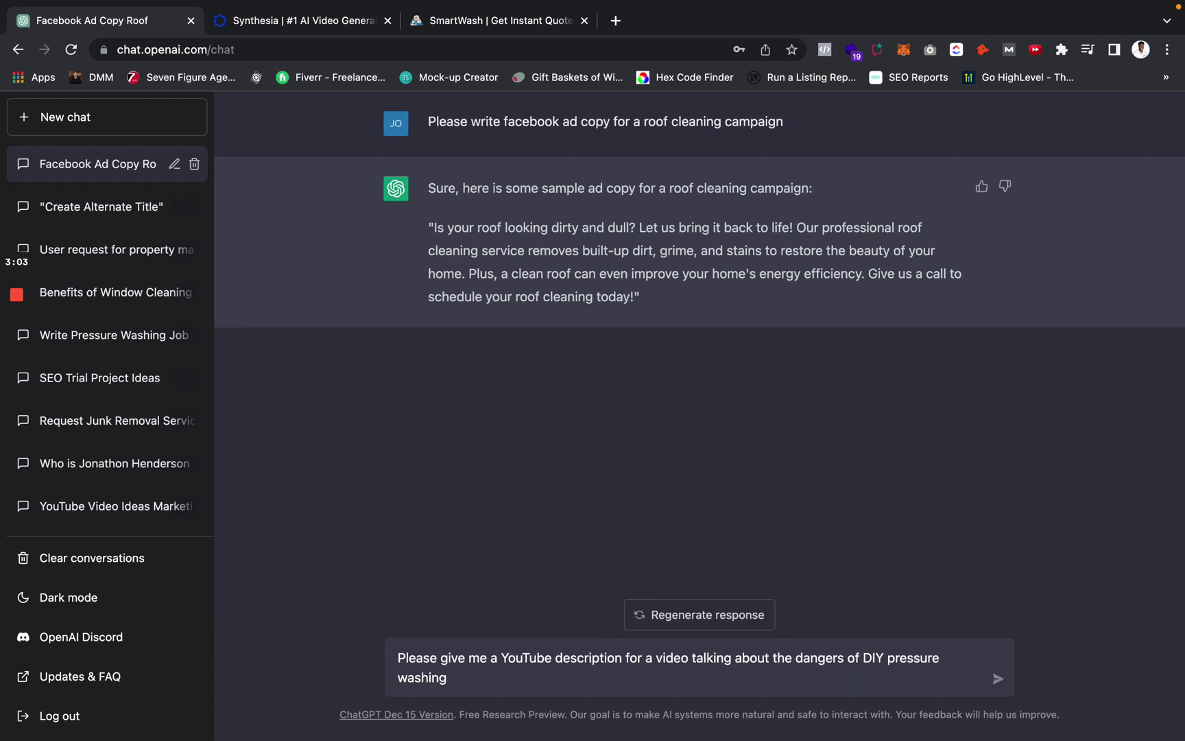
{"action": "key", "text": "Return"}
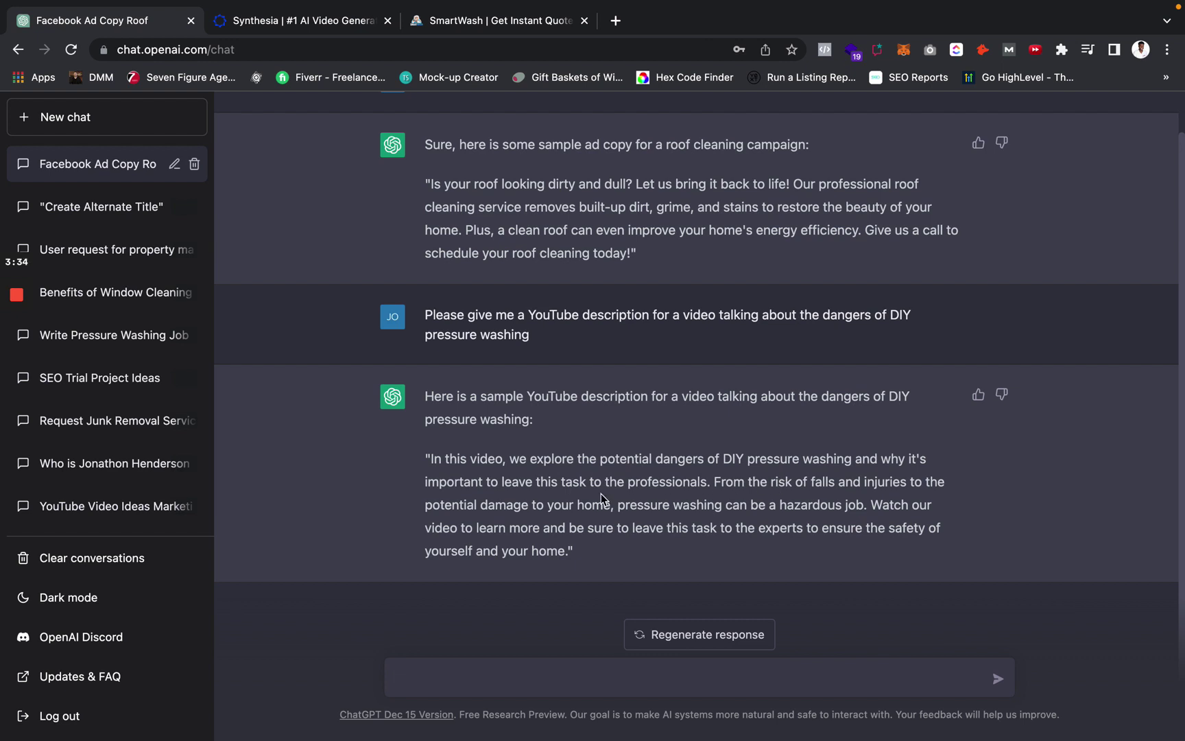
Regenerate the YouTube description response and review the conversation so far
{"action": "left_click", "coordinate": [652, 635]}
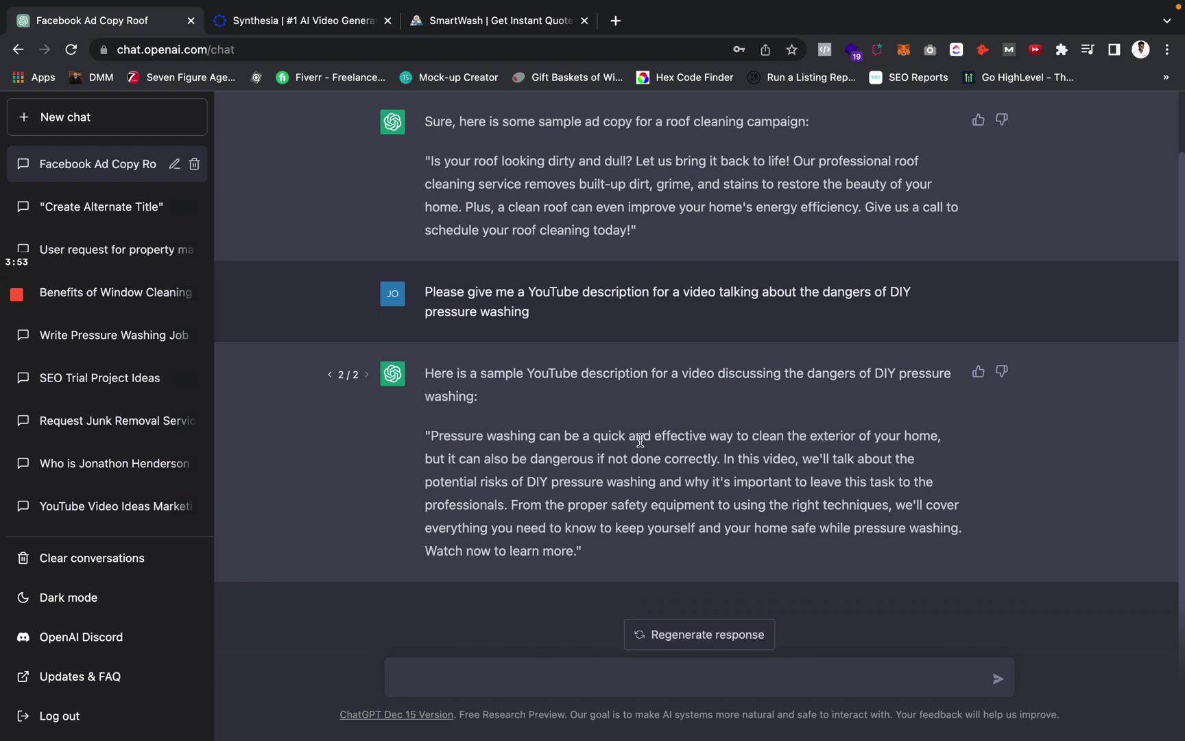
{"action": "scroll", "coordinate": [587, 466], "scroll_direction": "up", "scroll_amount": 2}
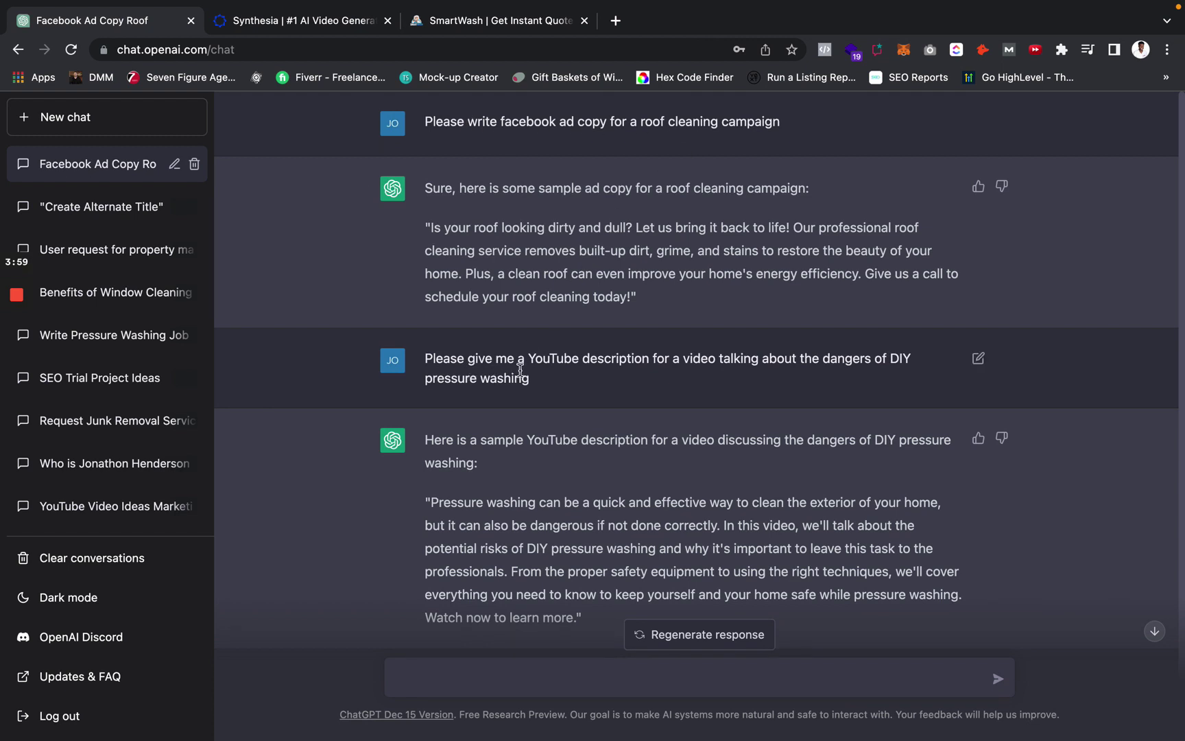
{"action": "scroll", "coordinate": [648, 382], "scroll_direction": "down", "scroll_amount": 2}
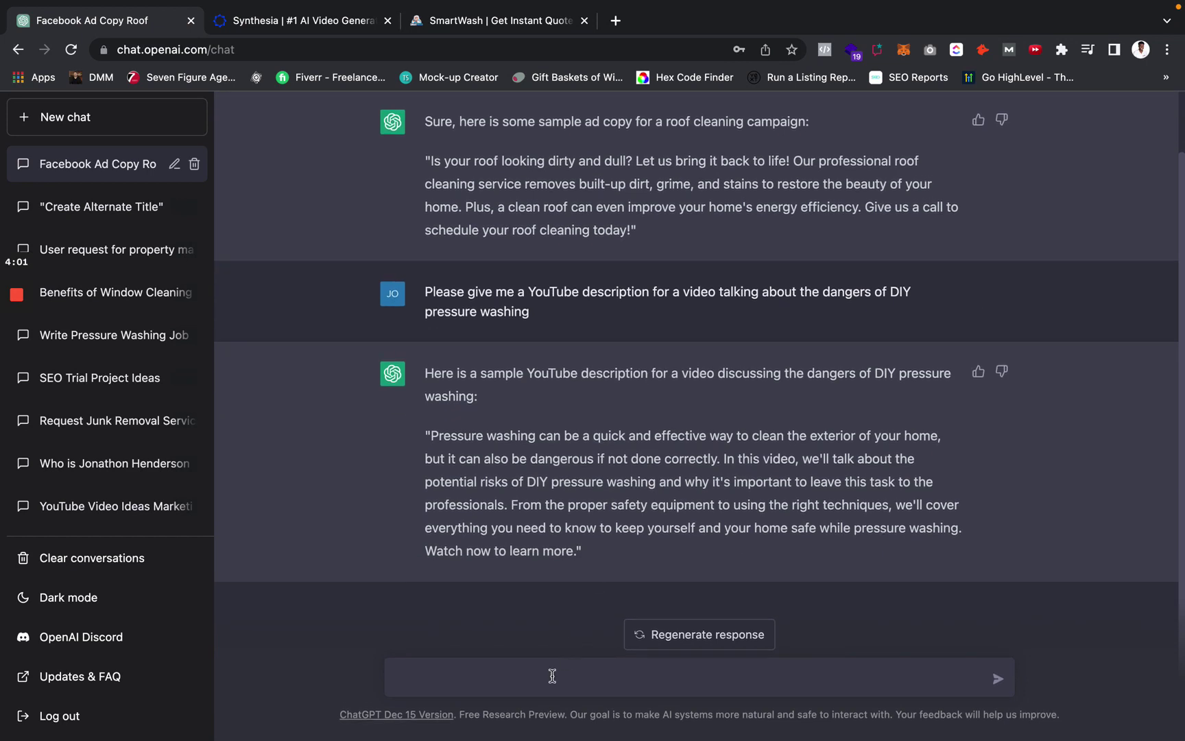
Send the prompt "Please write a cold email to a property manager for pressure washing services"
{"action": "left_click", "coordinate": [550, 672]}
{"action": "type", "text": "Please"}
{"action": "type", "text": "write a co"}
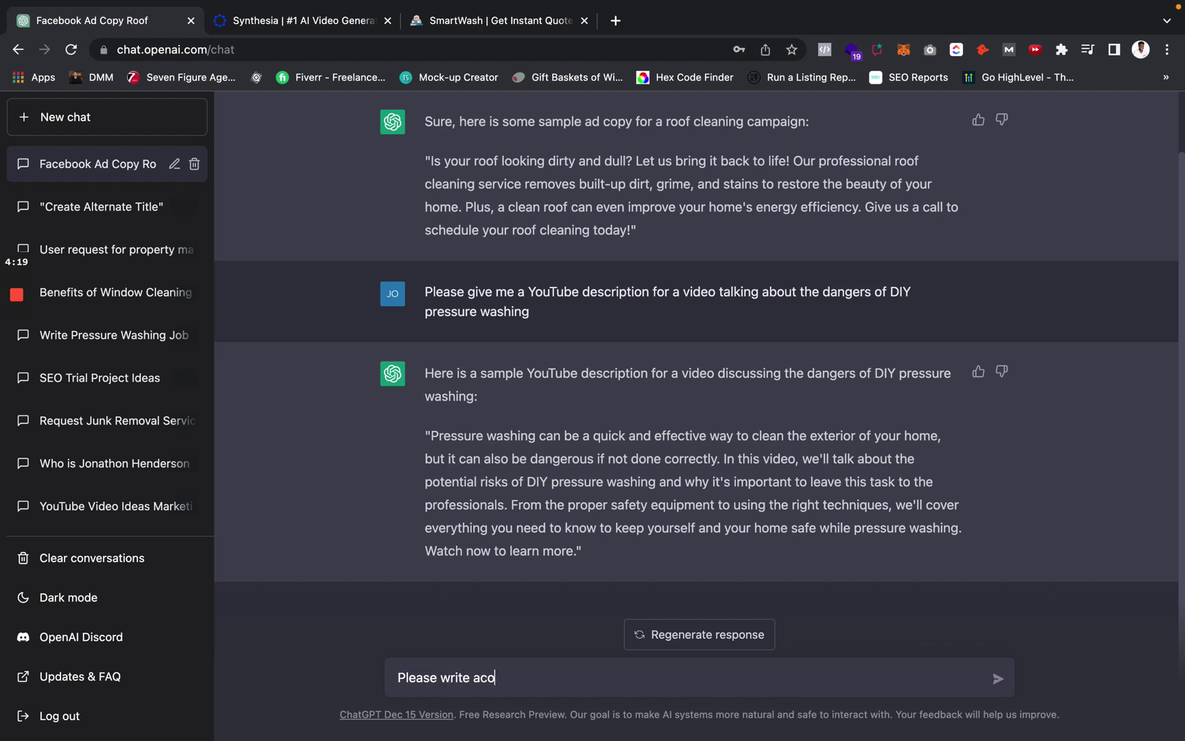
{"action": "key", "text": "BackSpace"}
{"action": "key", "text": "BackSpace"}
{"action": "type", "text": "cold email to a prop"}
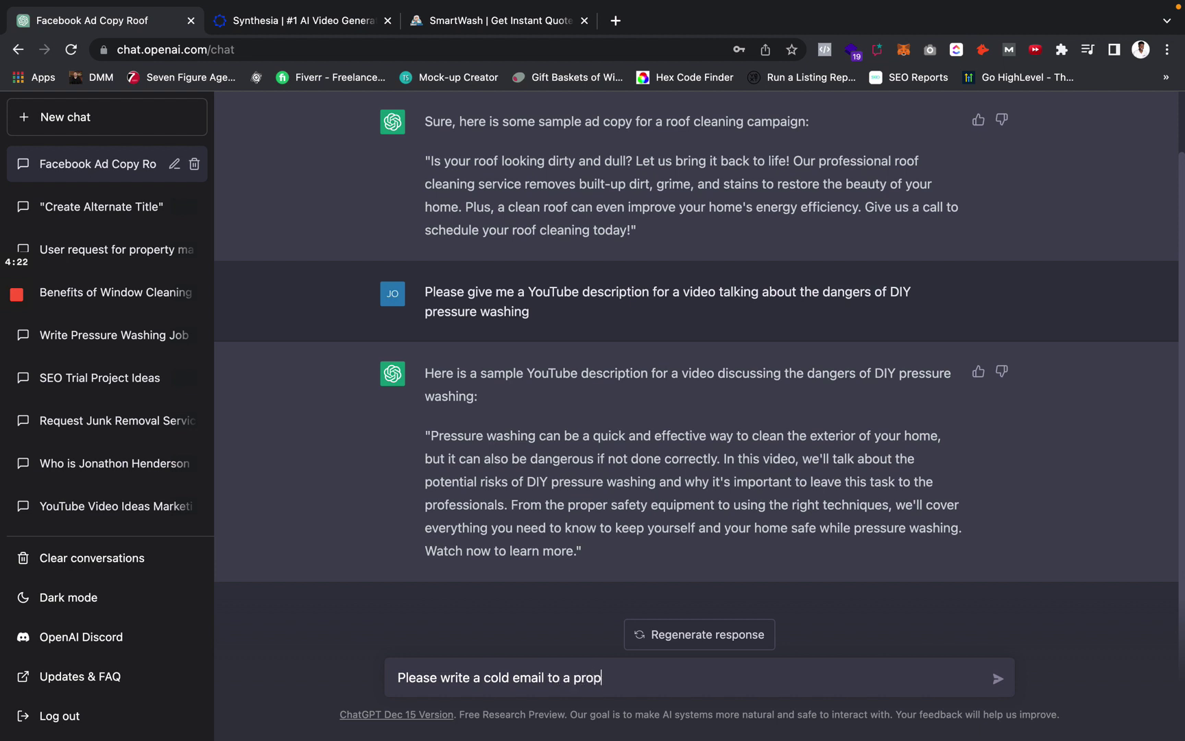
{"action": "type", "text": "erty manager for pressure washing "}
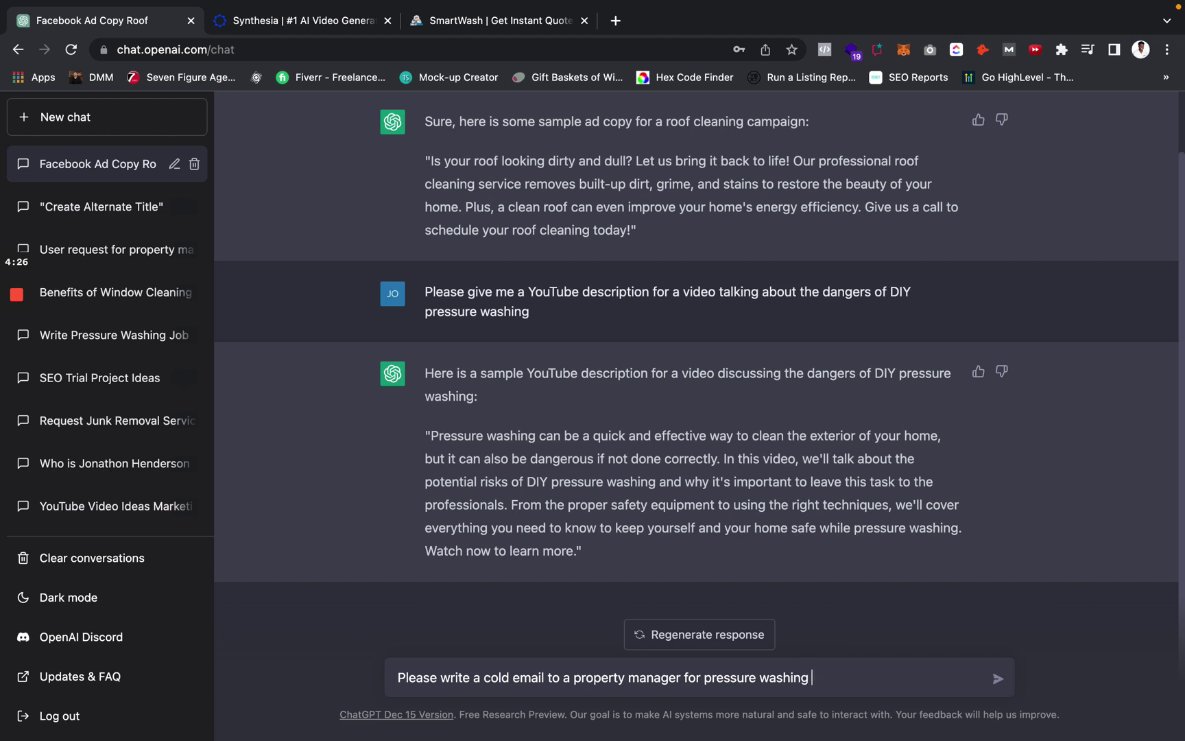
{"action": "type", "text": "sevvices"}
{"action": "key", "text": "Return"}
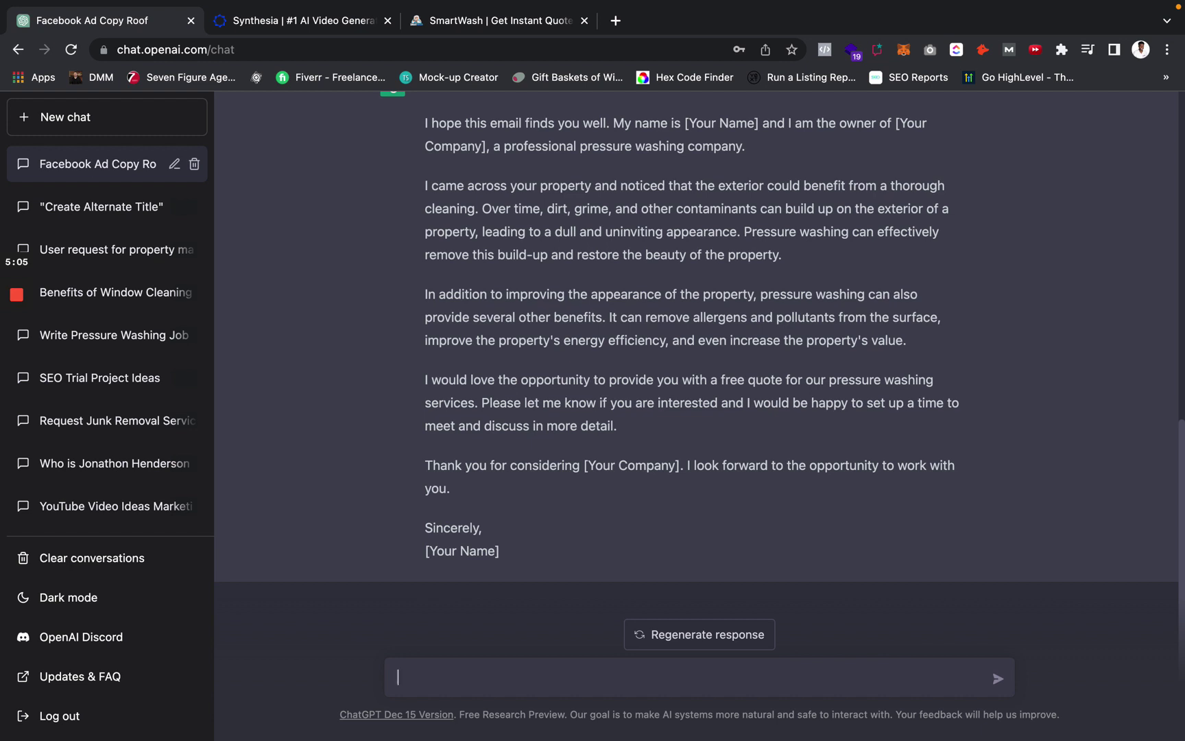
Send the prompt "Please give me a sample follow up email campaign to a property manager for pressure washing services"
{"action": "type", "text": "lease give me a sample fo"}
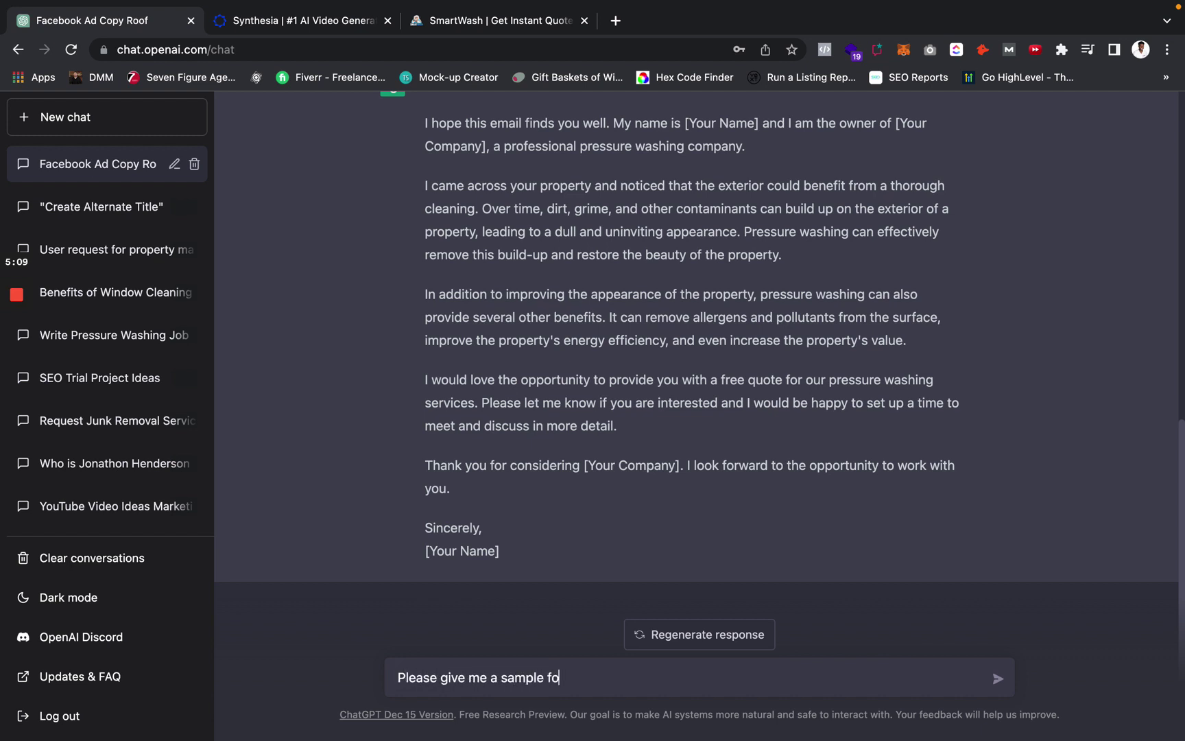
{"action": "type", "text": "llow up email camp"}
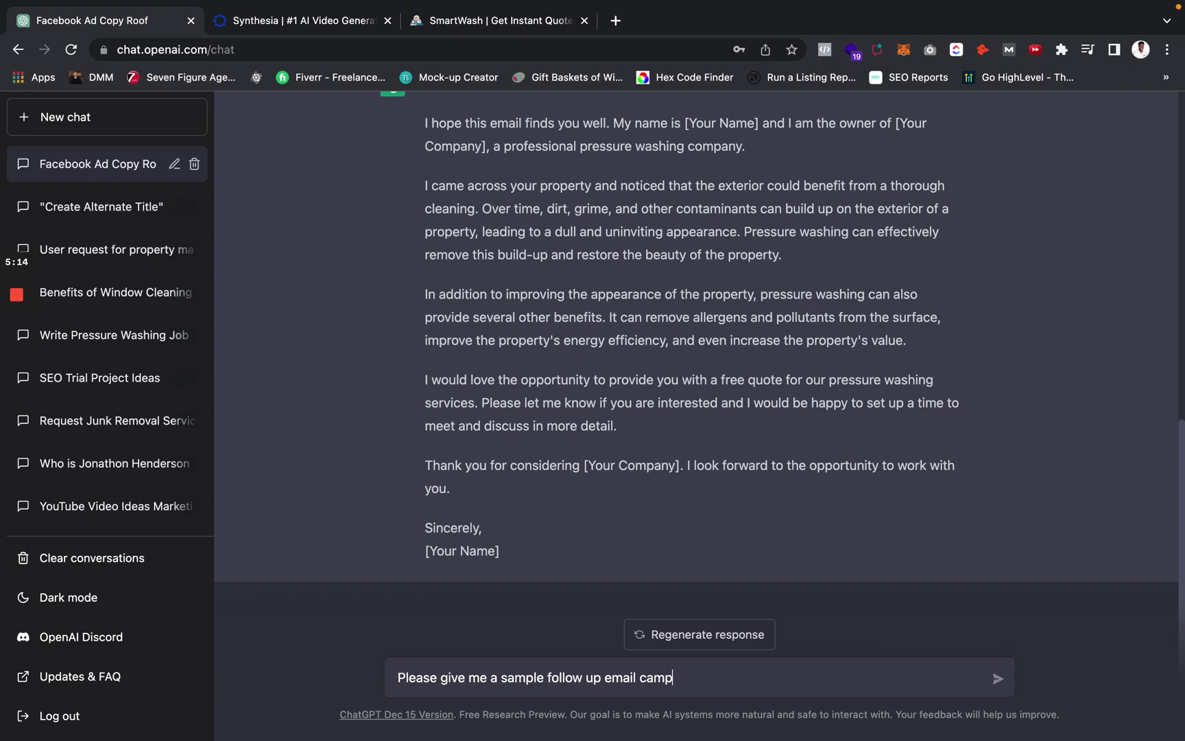
{"action": "type", "text": "aign"}
{"action": "scroll", "coordinate": [480, 268], "scroll_direction": "up", "scroll_amount": 5}
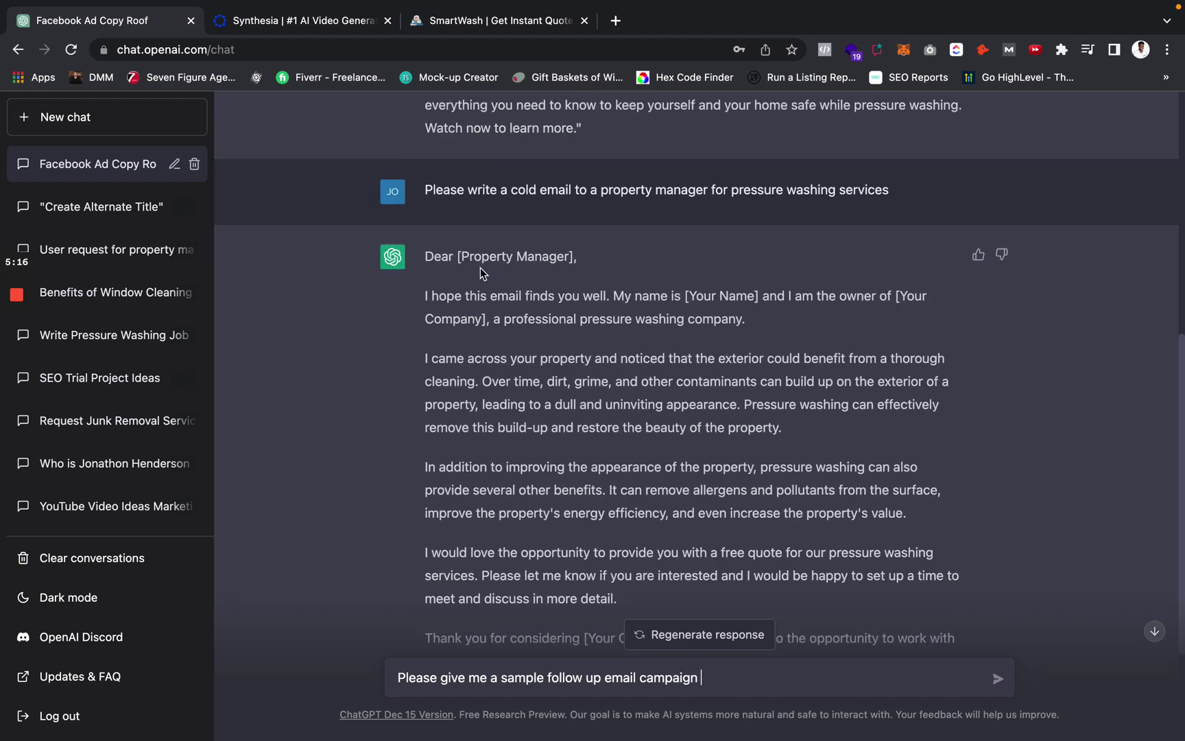
{"action": "scroll", "coordinate": [481, 267], "scroll_direction": "down", "scroll_amount": 5}
{"action": "type", "text": "n to a"}
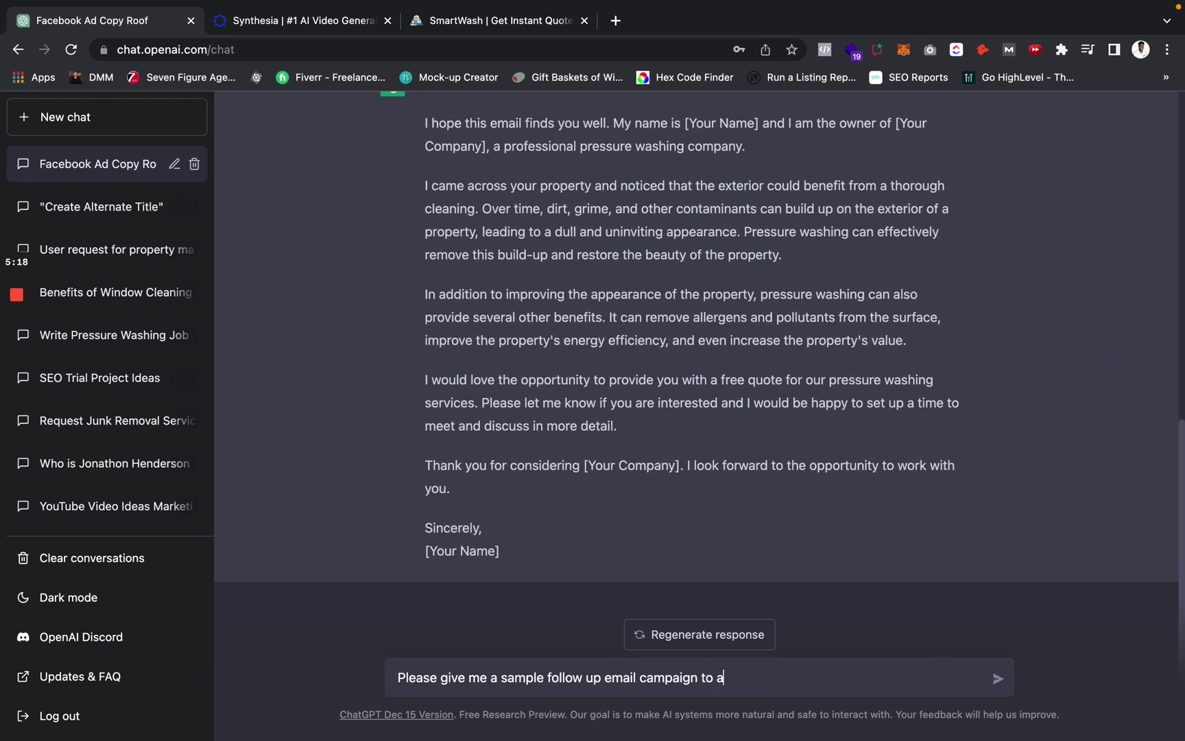
{"action": "type", "text": " property manage"}
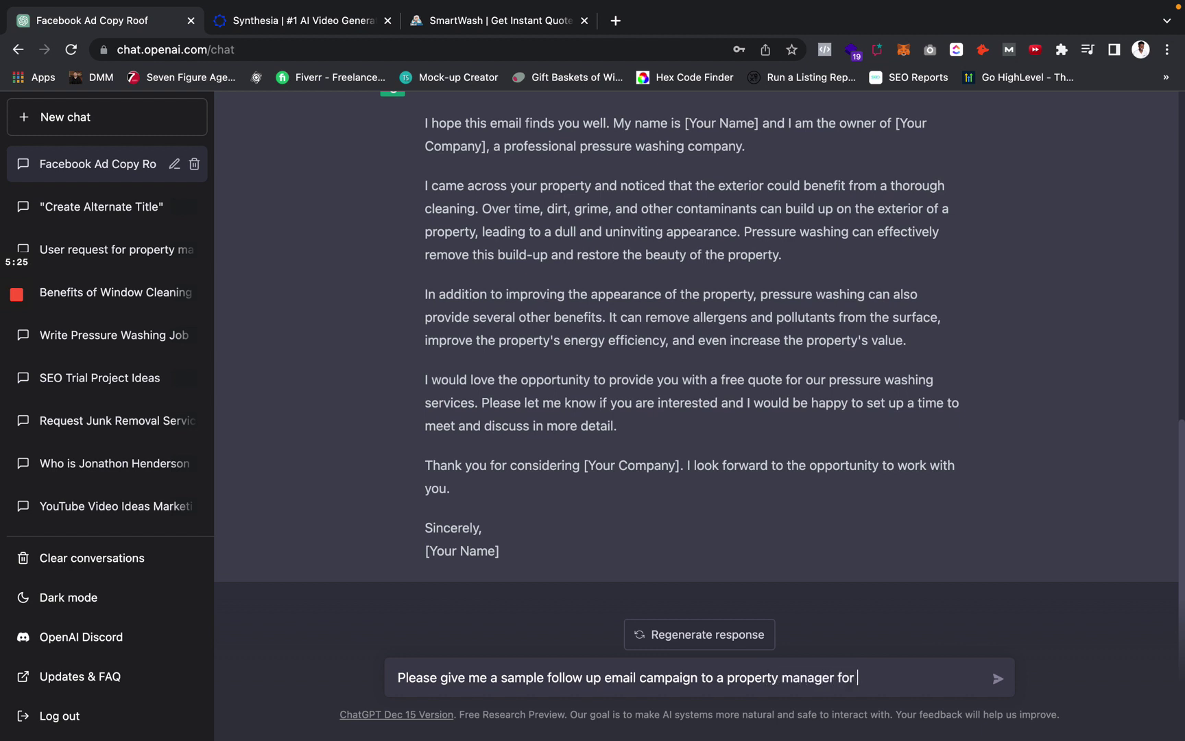
{"action": "key", "text": "BackSpace"}
{"action": "type", "text": "sure washing services"}
{"action": "key", "text": "Return"}
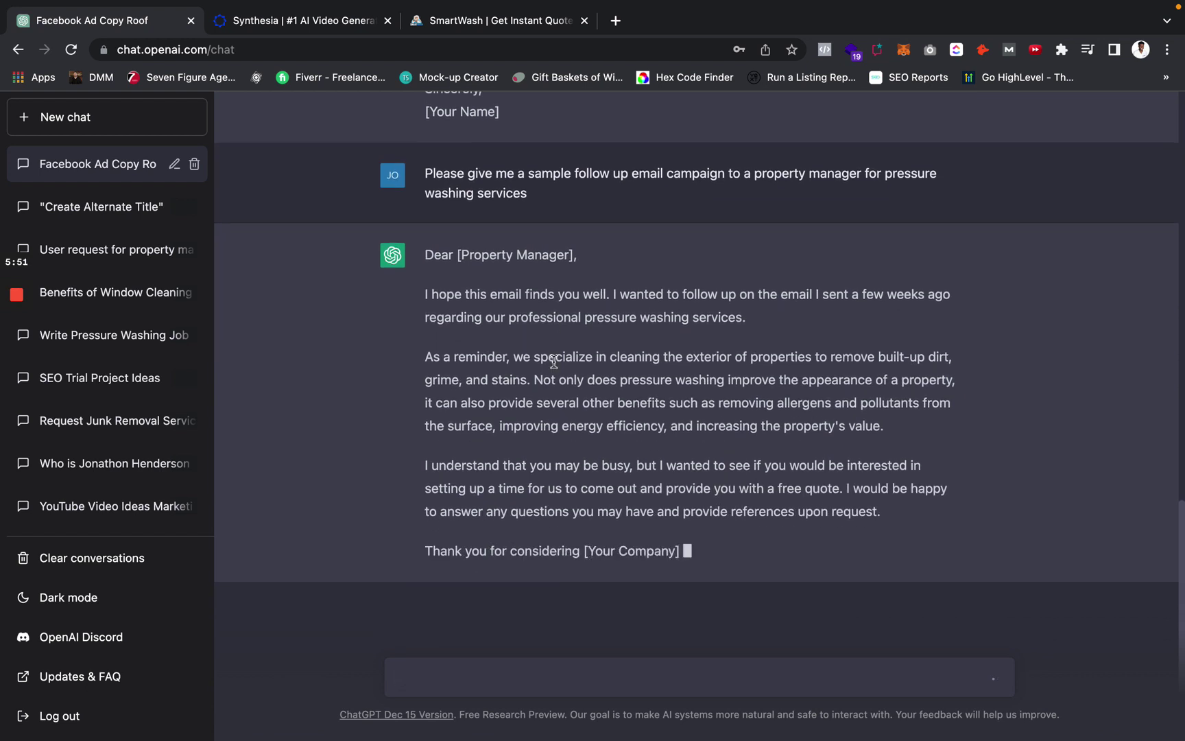
Read through the generated follow-up email to the property manager and compare it with the earlier cold email
{"action": "mouse_move", "coordinate": [11, 381]}
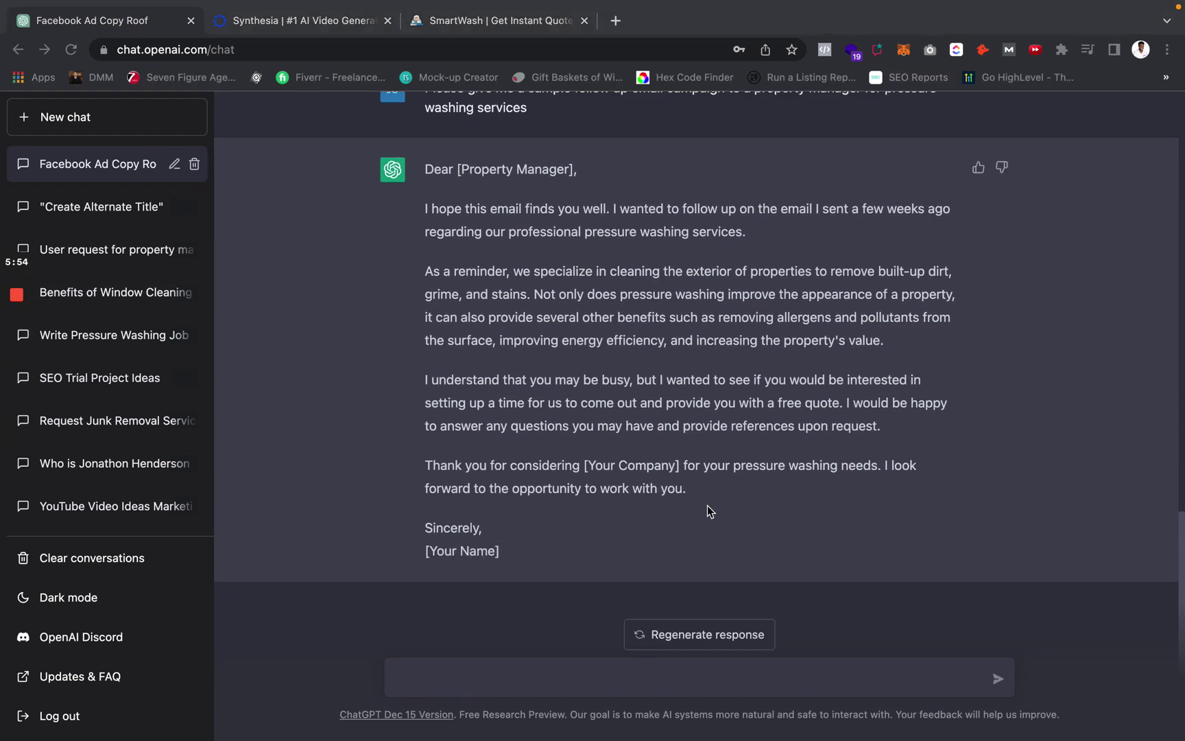
{"action": "scroll", "coordinate": [672, 378], "scroll_direction": "up", "scroll_amount": 2}
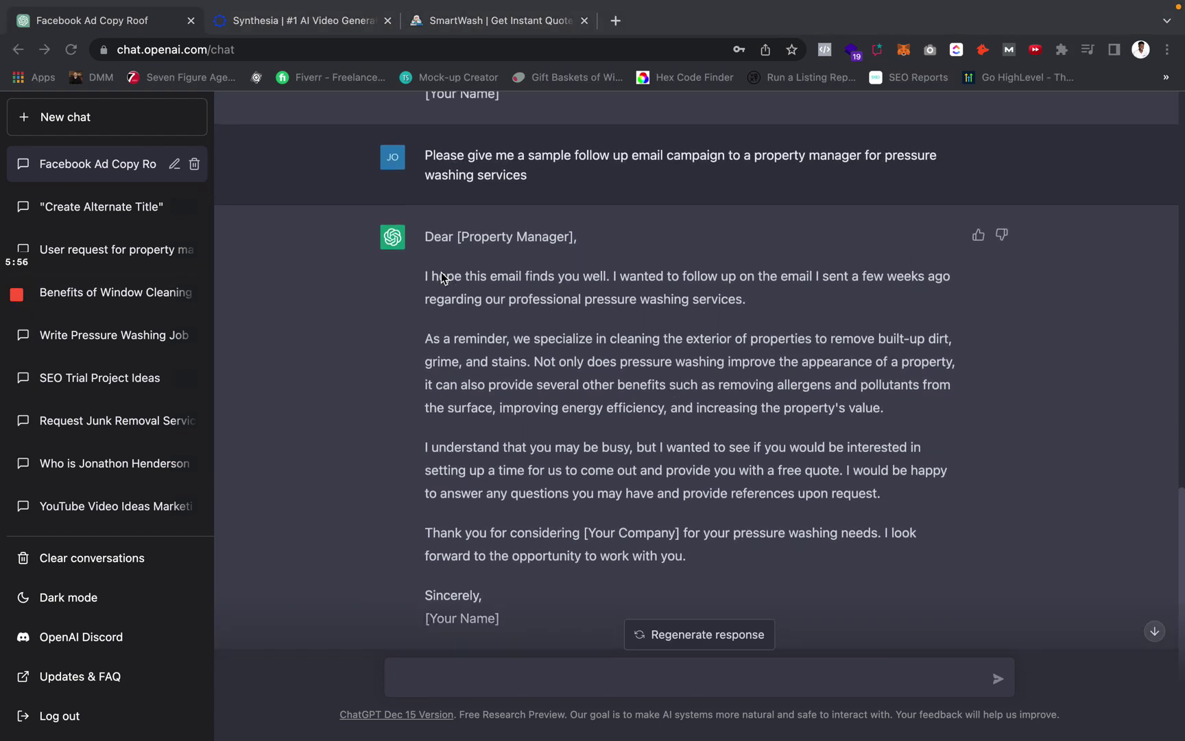
{"action": "left_click", "coordinate": [629, 305]}
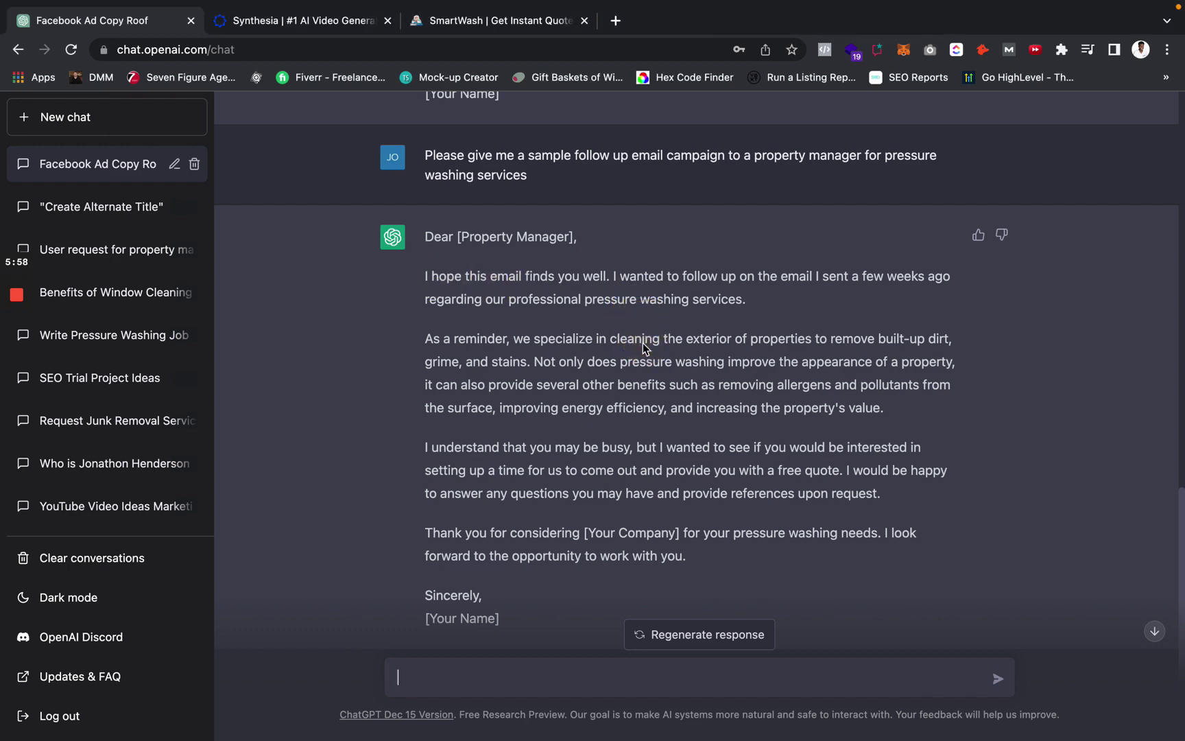
{"action": "scroll", "coordinate": [643, 345], "scroll_direction": "up", "scroll_amount": 10}
{"action": "scroll", "coordinate": [643, 345], "scroll_direction": "down", "scroll_amount": 8}
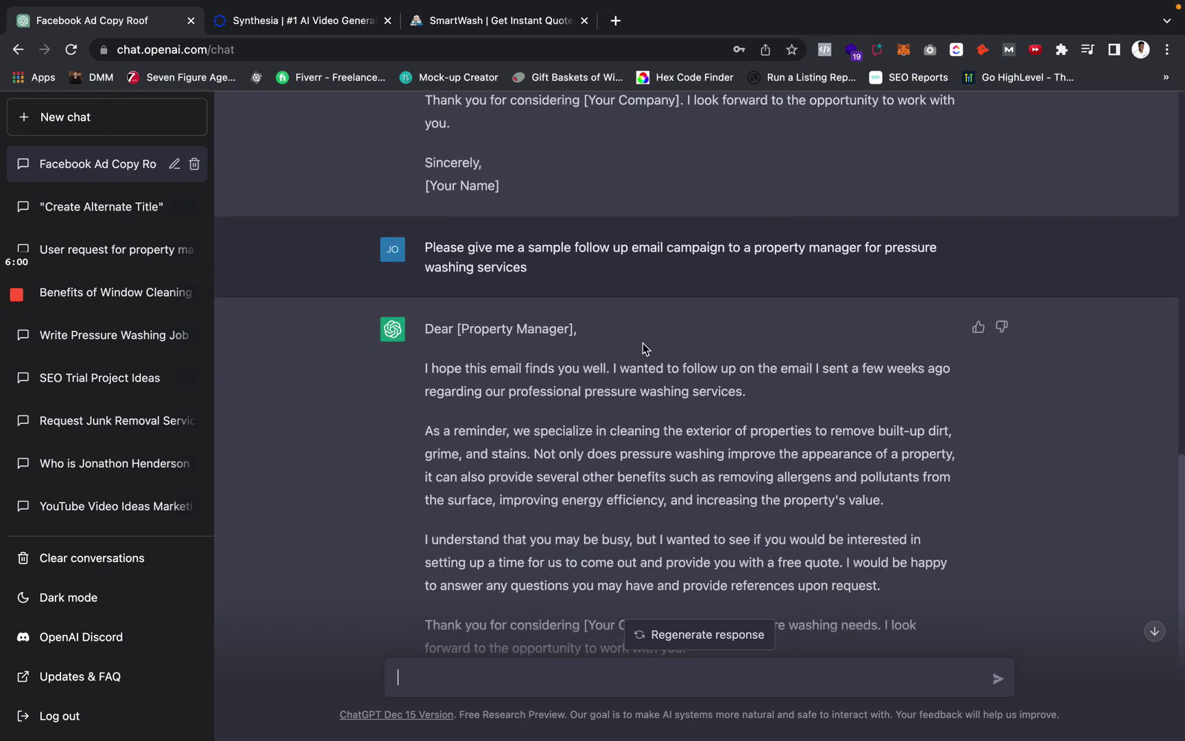
{"action": "scroll", "coordinate": [642, 349], "scroll_direction": "down", "scroll_amount": 3}
{"action": "left_click_drag", "start_coordinate": [426, 208], "coordinate": [796, 319]}
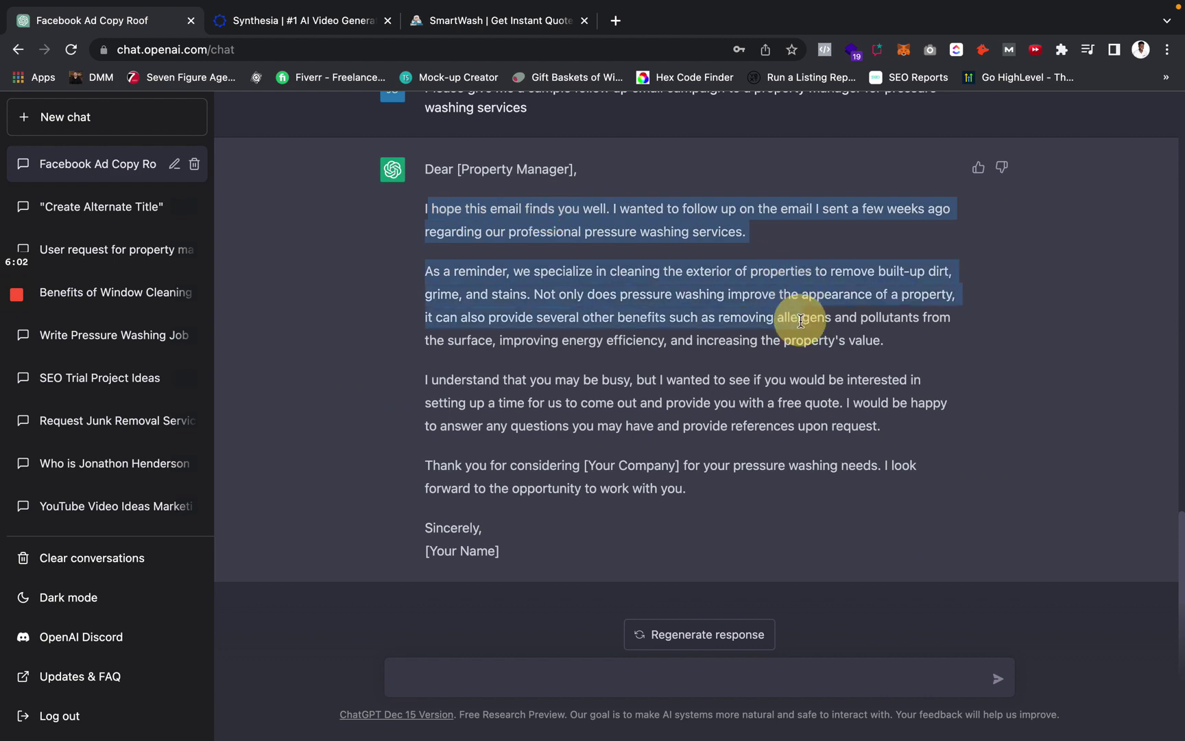
{"action": "left_click", "coordinate": [782, 204]}
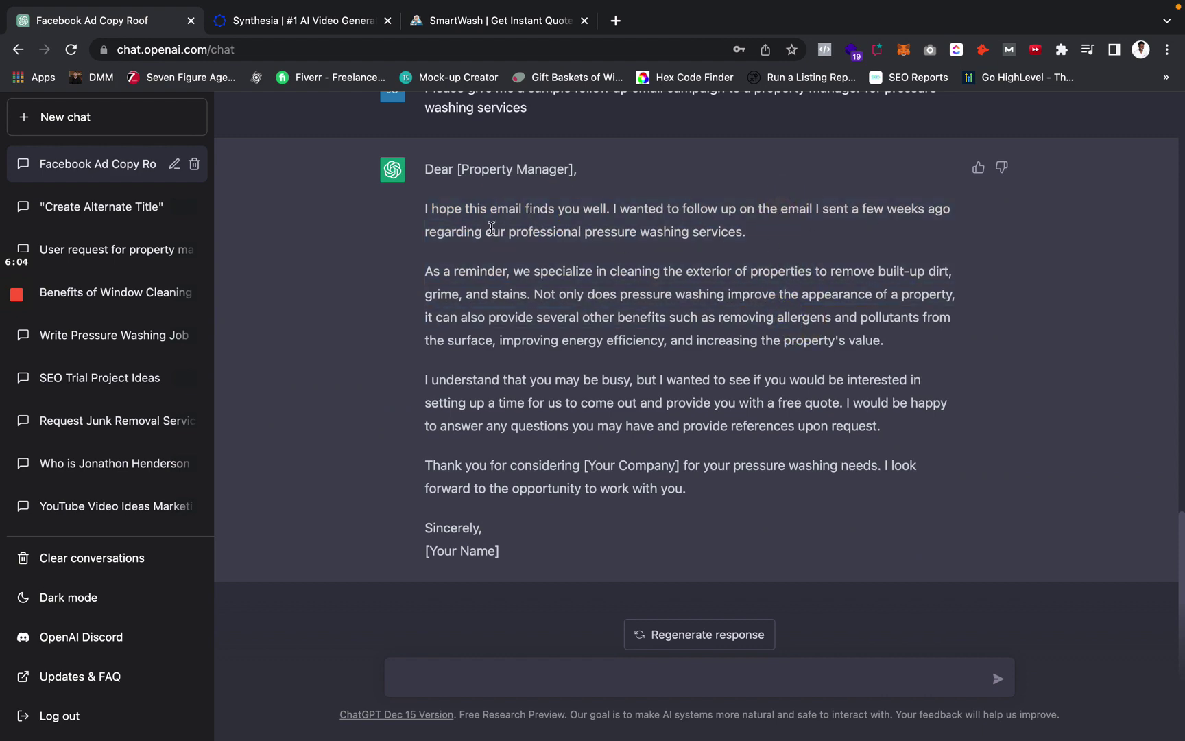
Check the follow-up email's reference to the pressure washing services against the opening of the earlier cold email
{"action": "left_click_drag", "start_coordinate": [485, 231], "coordinate": [746, 233]}
{"action": "left_click", "coordinate": [684, 322]}
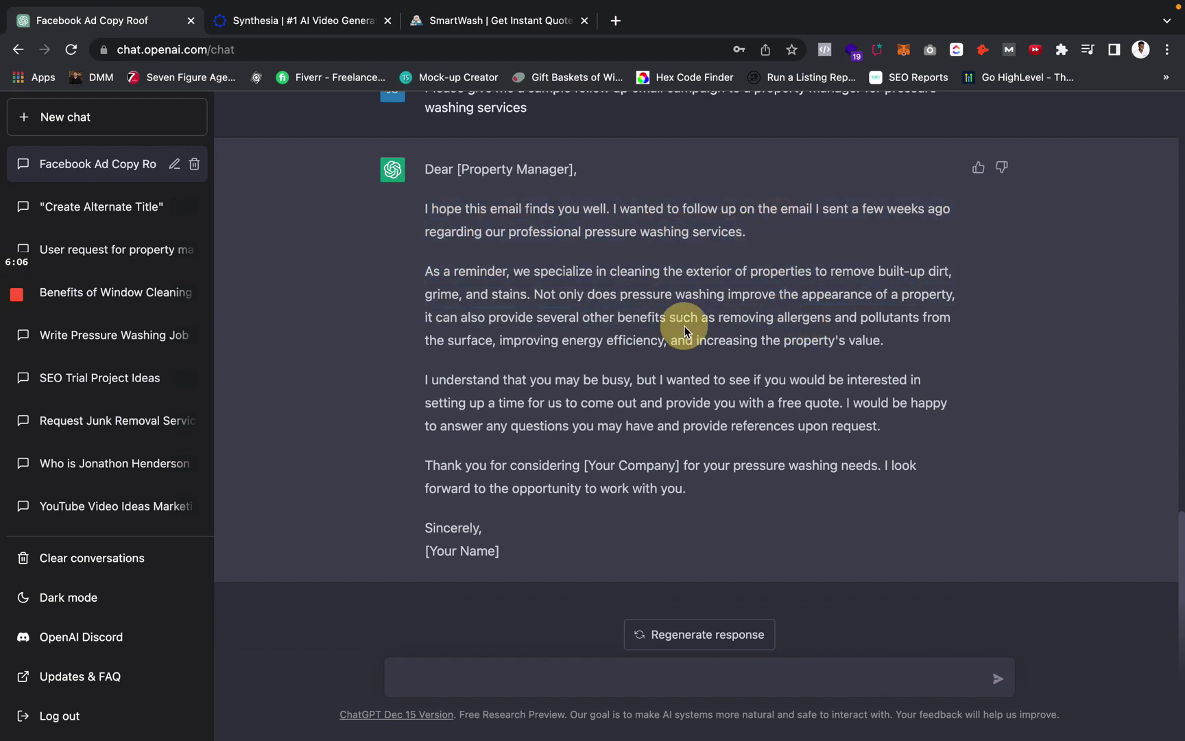
{"action": "scroll", "coordinate": [599, 325], "scroll_direction": "up", "scroll_amount": 5}
{"action": "scroll", "coordinate": [599, 324], "scroll_direction": "up", "scroll_amount": 6}
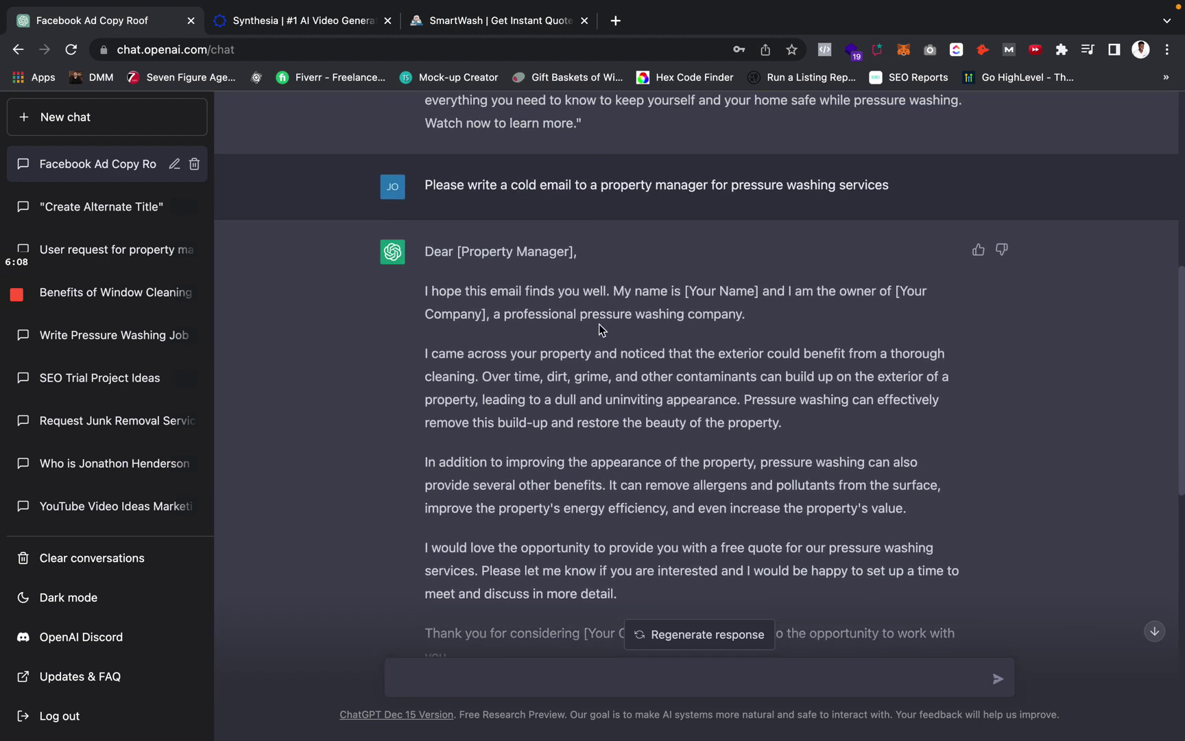
{"action": "scroll", "coordinate": [656, 420], "scroll_direction": "down", "scroll_amount": 10}
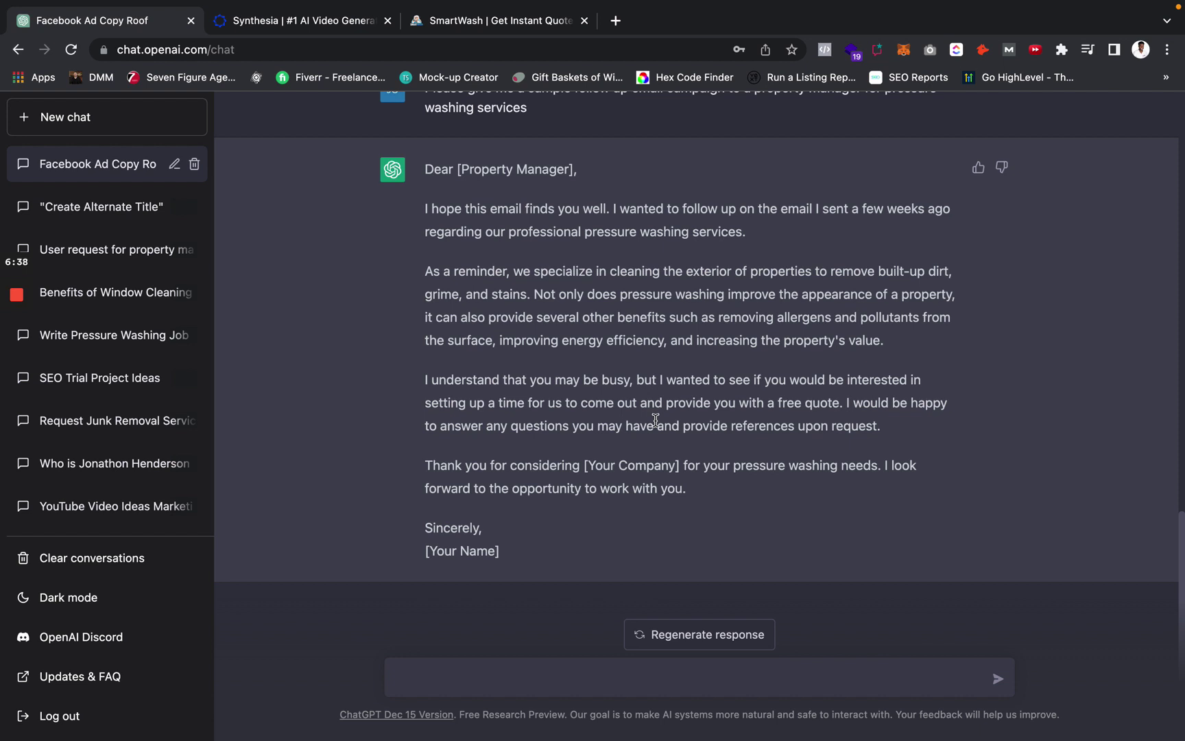
Send the prompt "Please write sample SMS reactivation text messages for pressure washing services"
{"action": "left_click", "coordinate": [612, 672]}
{"action": "type", "text": "Please write sample"}
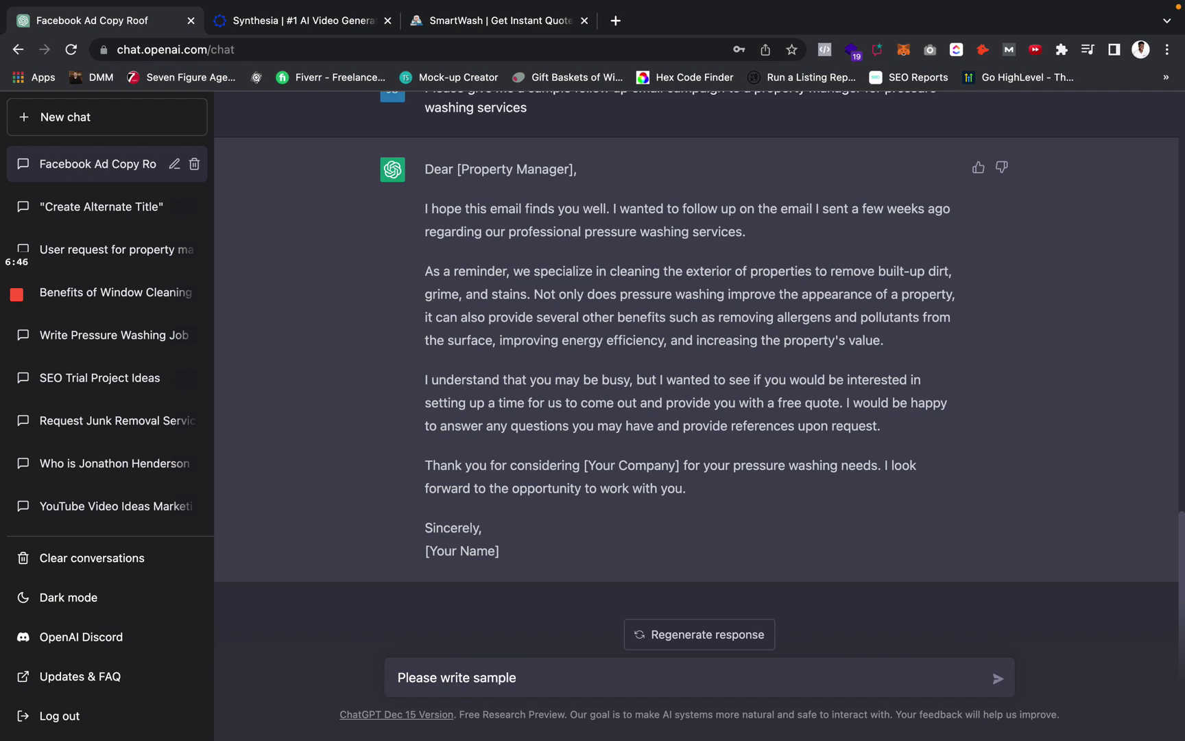
{"action": "type", "text": " SMS reactivation text messages for pressure washing"}
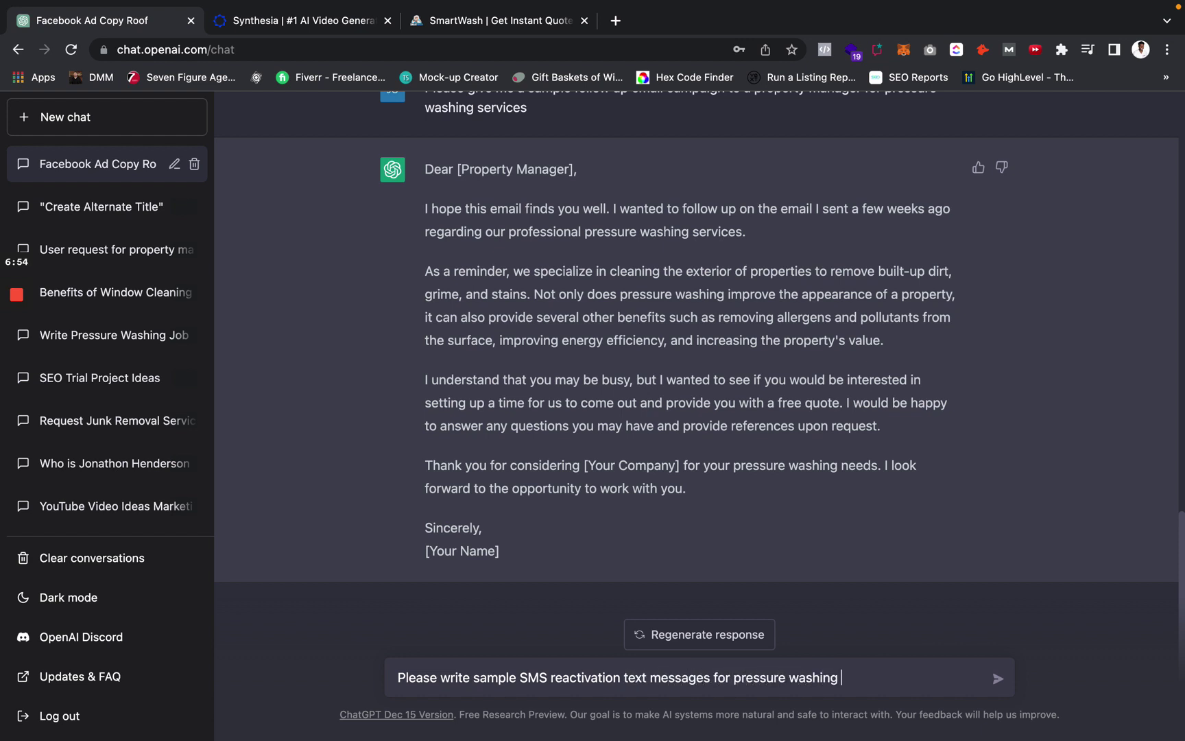
{"action": "type", "text": "service"}
{"action": "key", "text": "Return"}
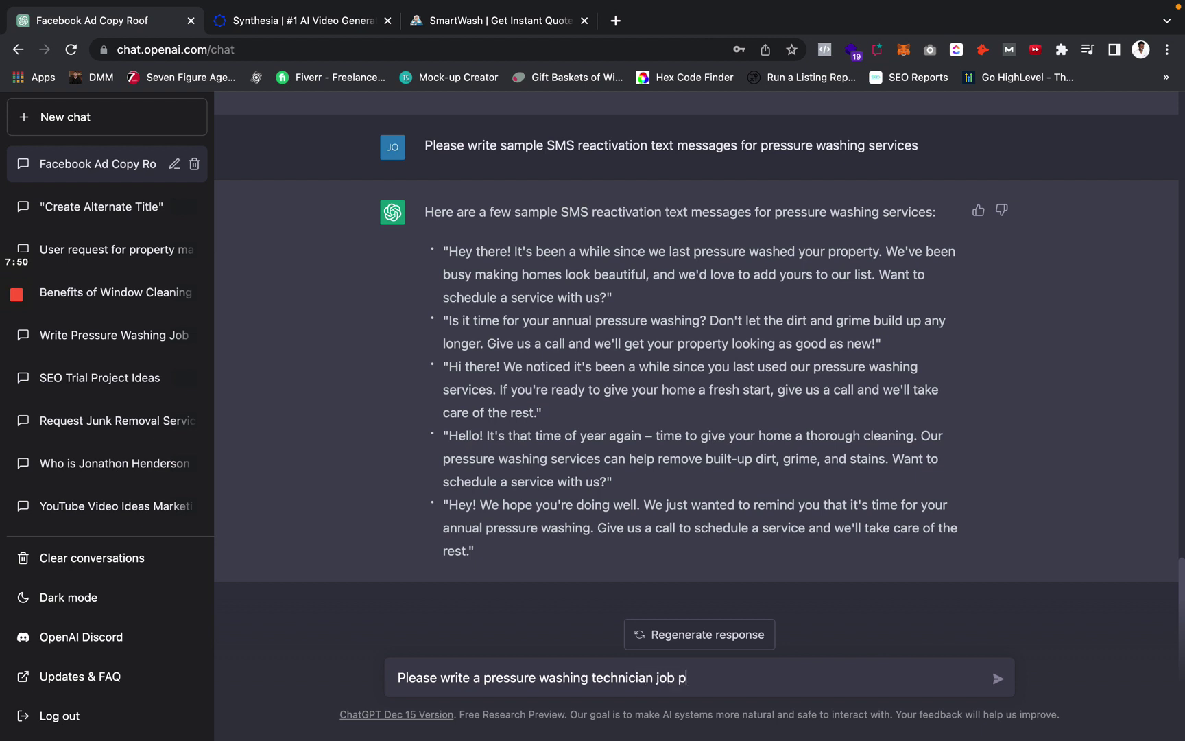
Send the prompt "Please write a pressure washing technician job post" and read the ideal-candidate paragraph of the response
{"action": "key", "text": "Return"}
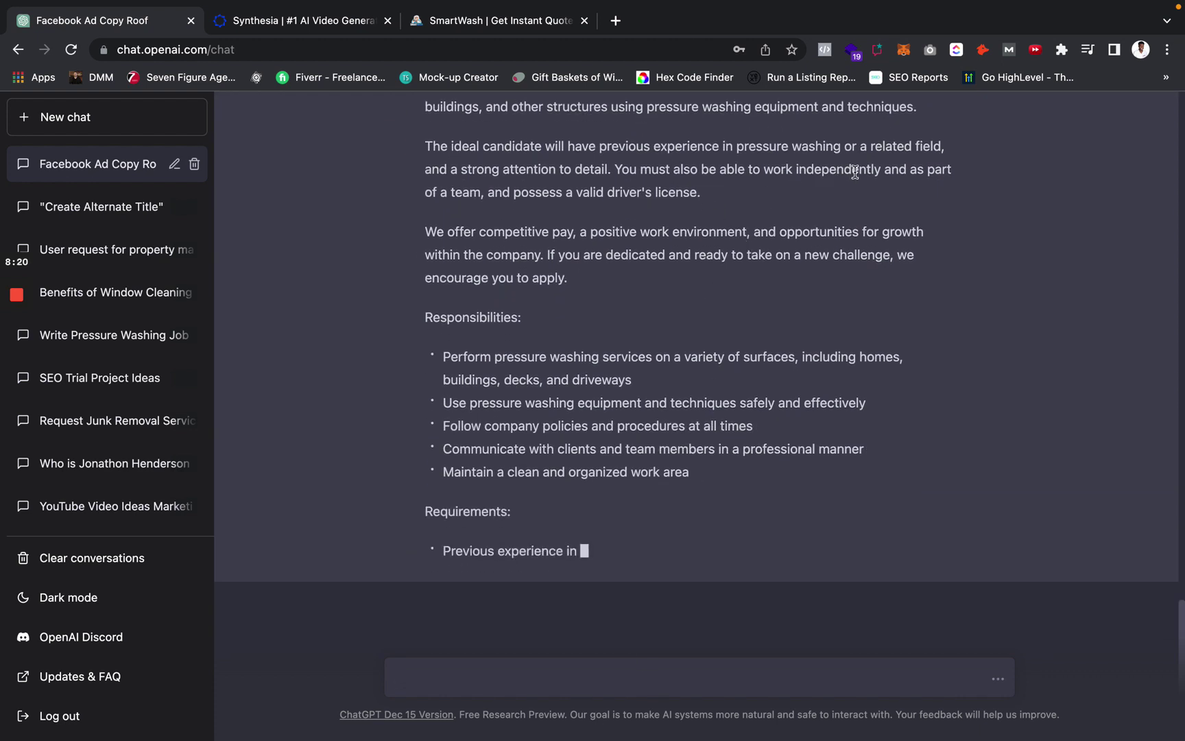
{"action": "scroll", "coordinate": [855, 172], "scroll_direction": "up", "scroll_amount": 5}
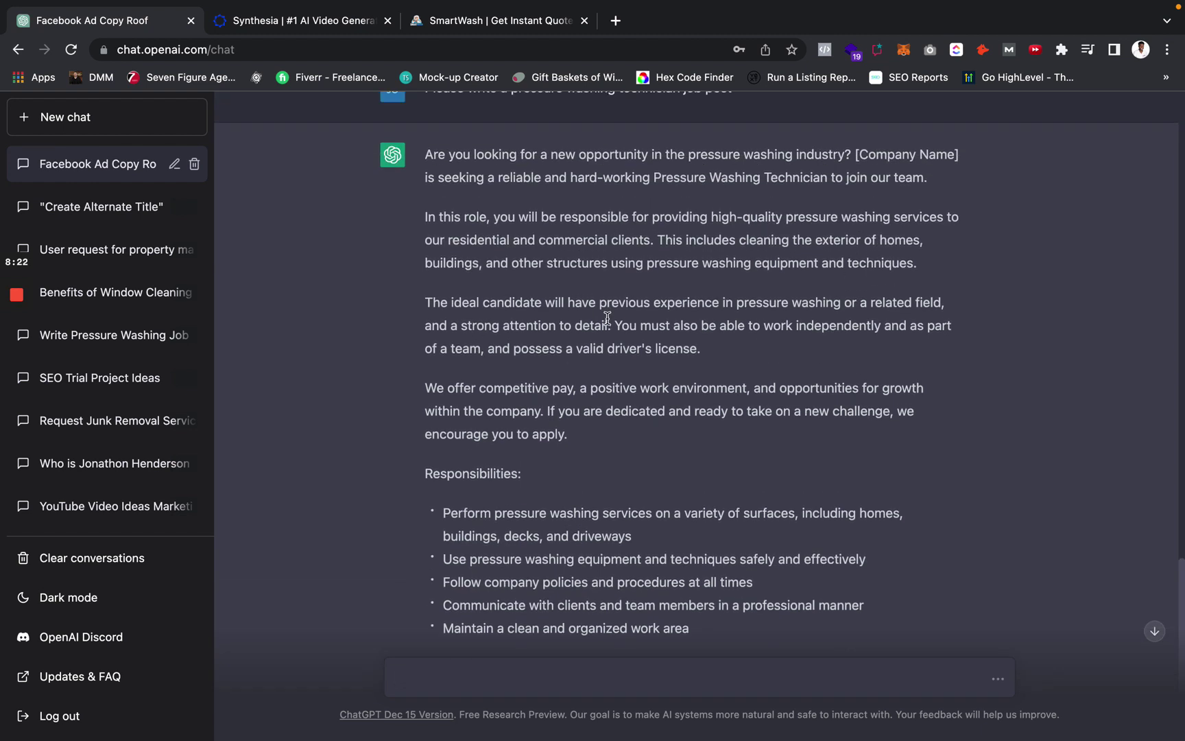
{"action": "left_click_drag", "start_coordinate": [561, 328], "coordinate": [720, 343]}
{"action": "left_click", "coordinate": [807, 329]}
{"action": "left_click_drag", "start_coordinate": [416, 351], "coordinate": [668, 348]}
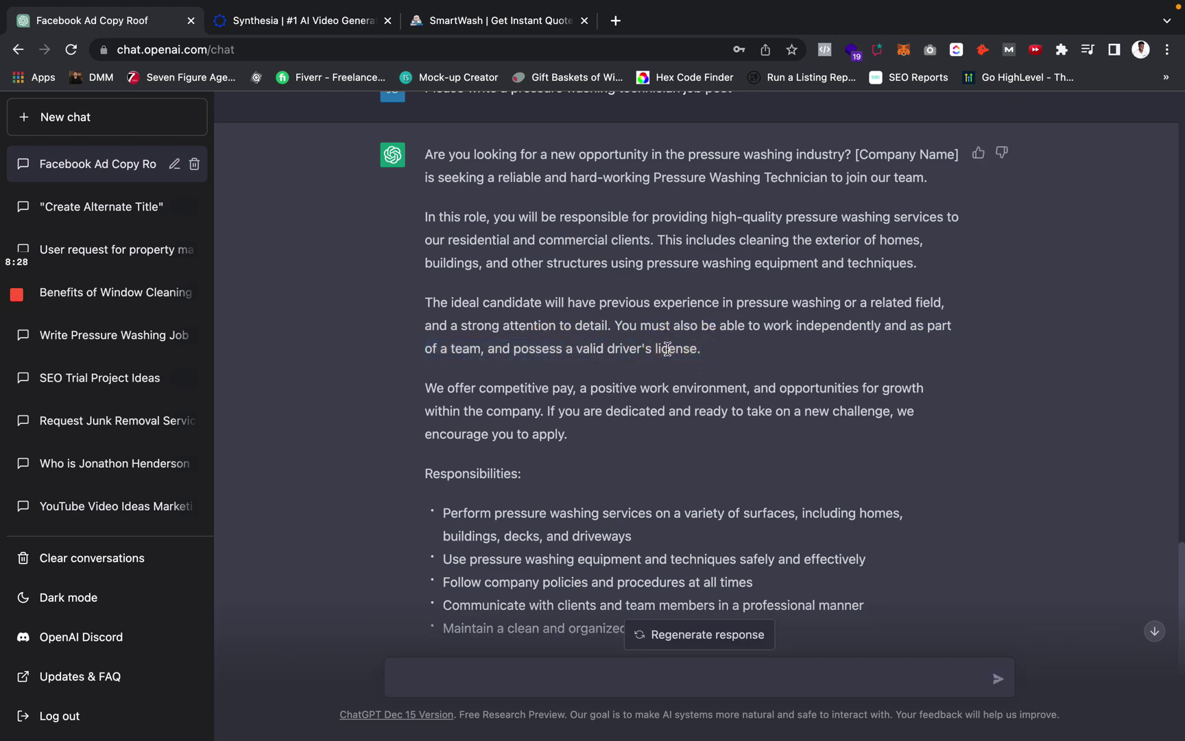
Review the responsibilities, requirements and closing paragraph of the generated technician job post
{"action": "scroll", "coordinate": [556, 449], "scroll_direction": "down", "scroll_amount": 4}
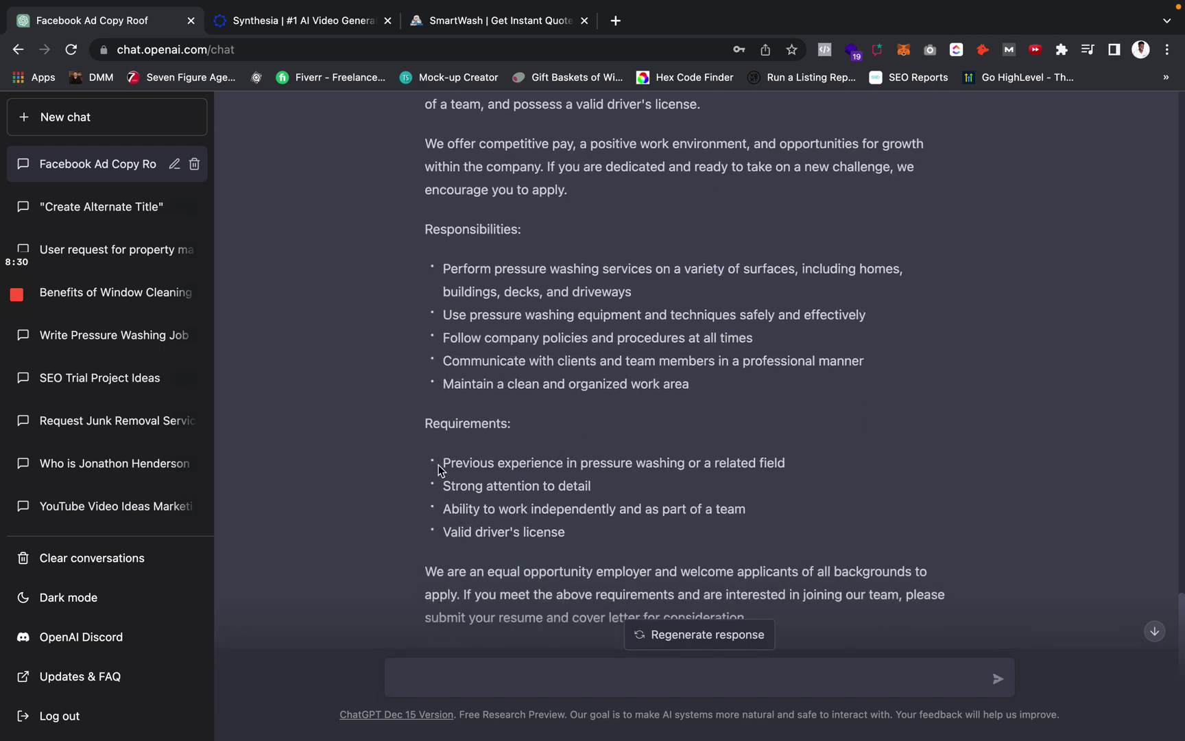
{"action": "left_click_drag", "start_coordinate": [445, 509], "coordinate": [746, 508]}
{"action": "triple_click", "coordinate": [569, 460]}
{"action": "triple_click", "coordinate": [534, 528]}
{"action": "double_click", "coordinate": [545, 361]}
{"action": "triple_click", "coordinate": [544, 385]}
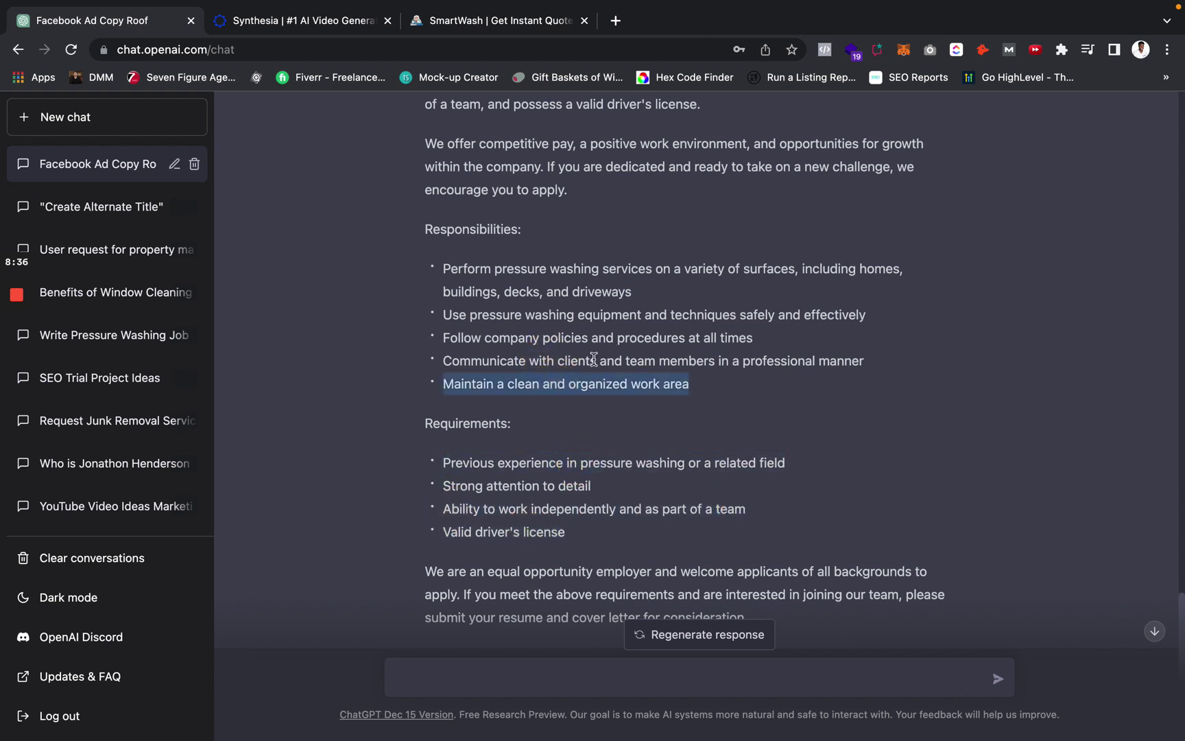
{"action": "left_click", "coordinate": [526, 371]}
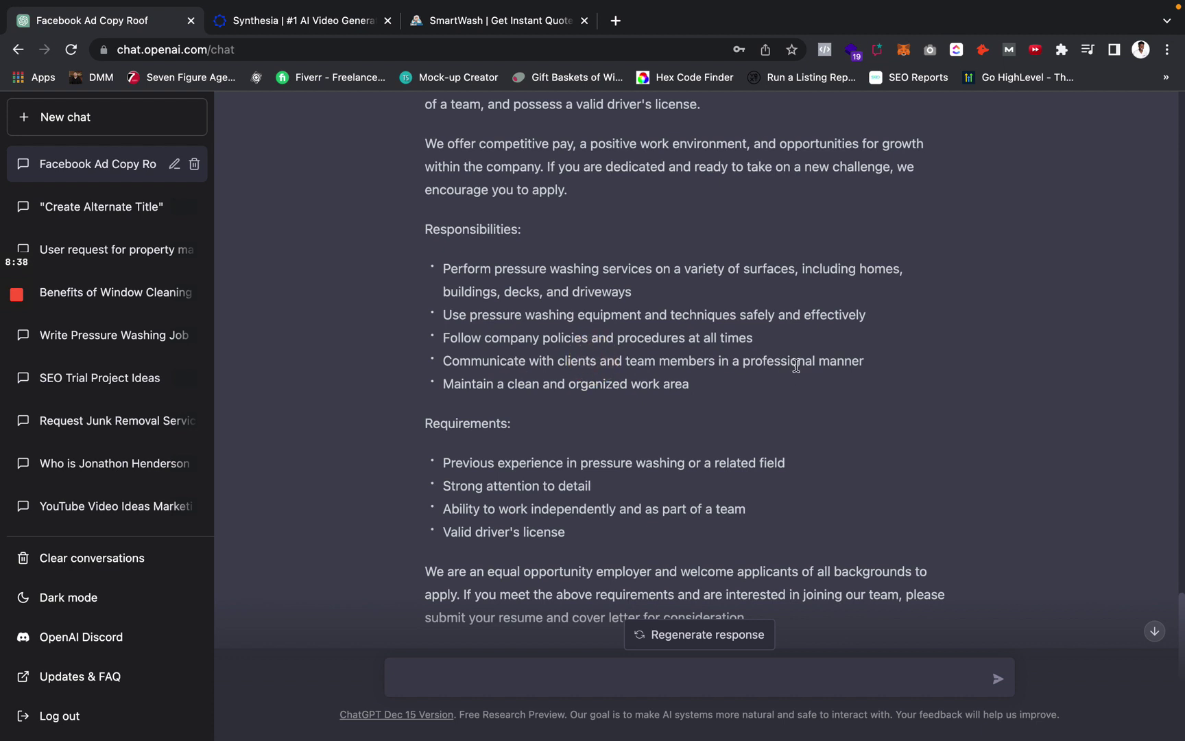
{"action": "triple_click", "coordinate": [624, 331]}
{"action": "triple_click", "coordinate": [649, 315]}
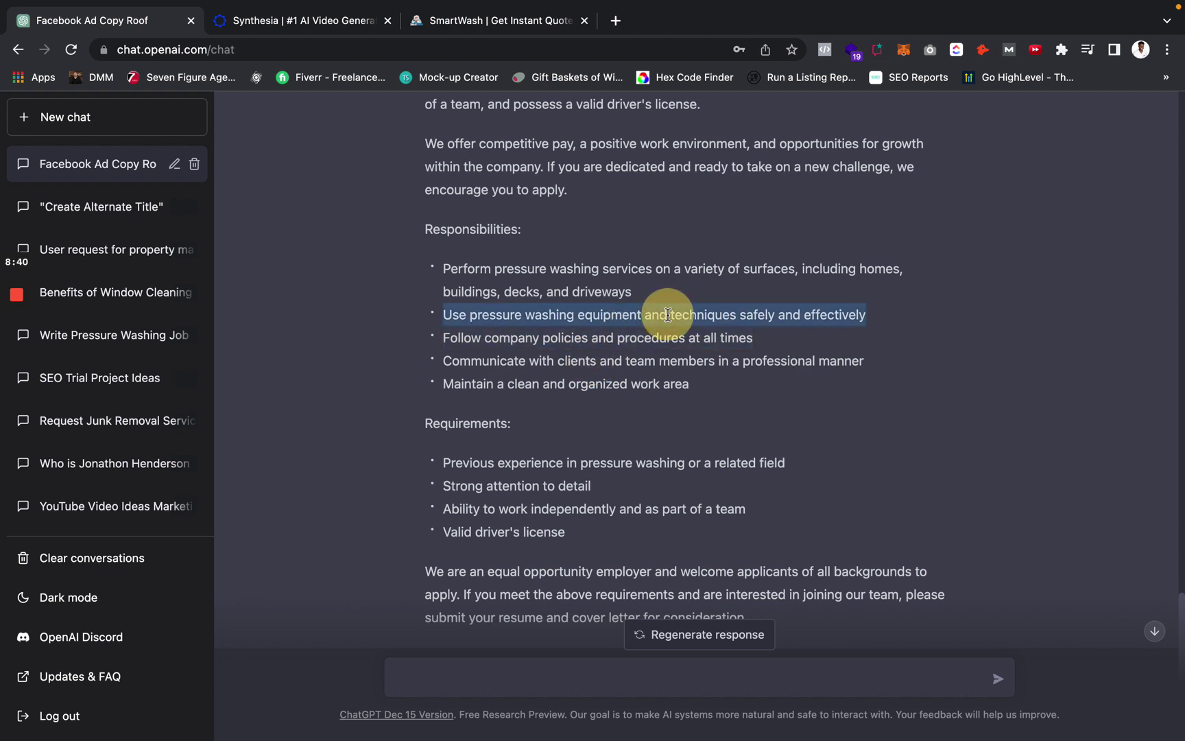
{"action": "left_click", "coordinate": [559, 327]}
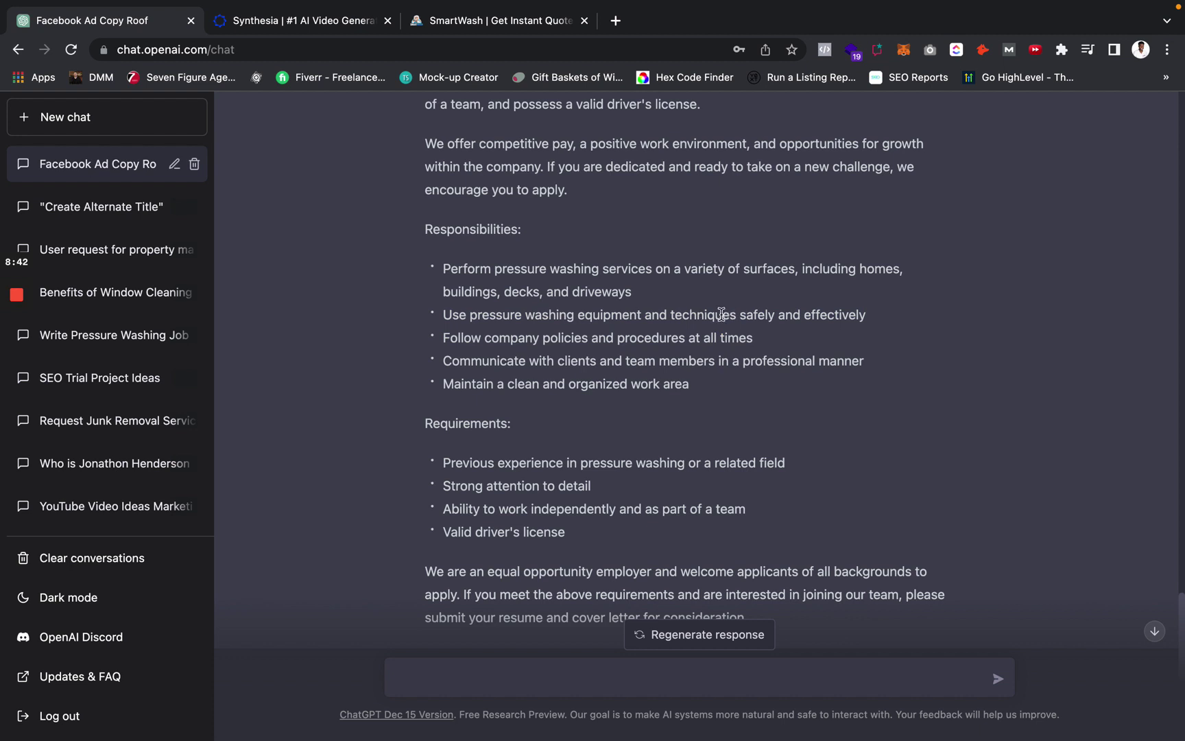
{"action": "left_click_drag", "start_coordinate": [499, 267], "coordinate": [680, 296]}
{"action": "scroll", "coordinate": [623, 393], "scroll_direction": "down", "scroll_amount": 2}
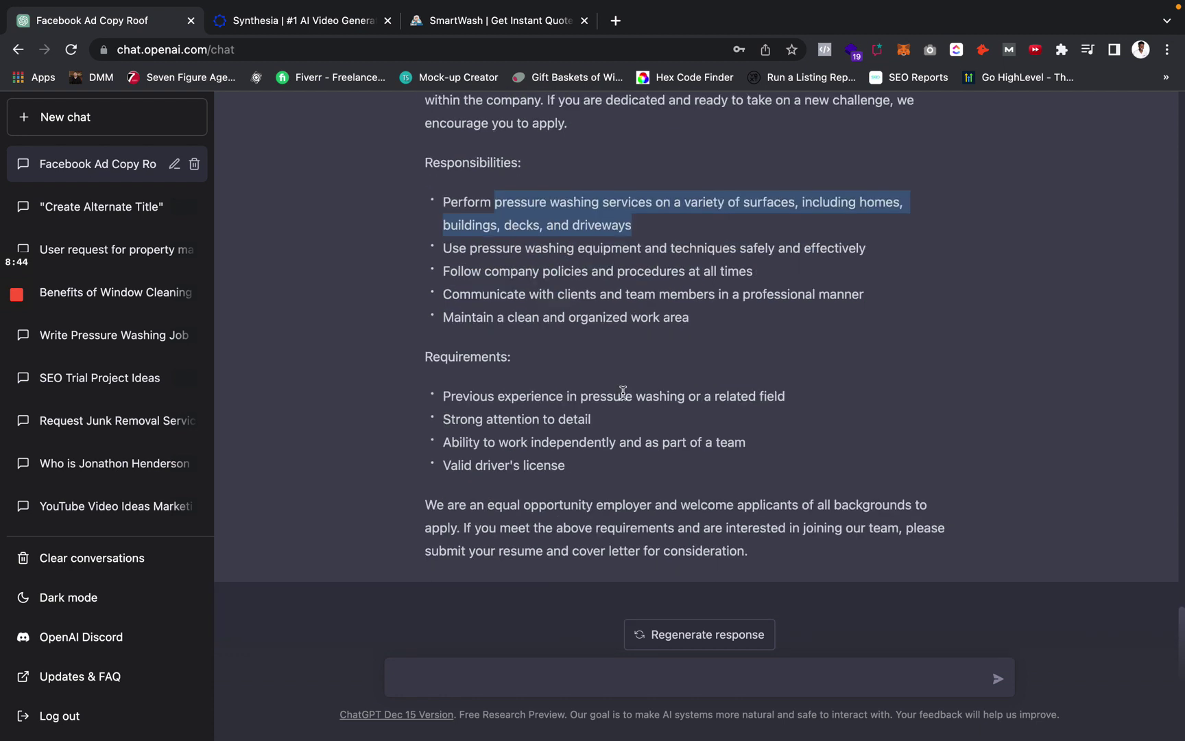
{"action": "left_click_drag", "start_coordinate": [423, 504], "coordinate": [676, 523]}
{"action": "left_click", "coordinate": [637, 382]}
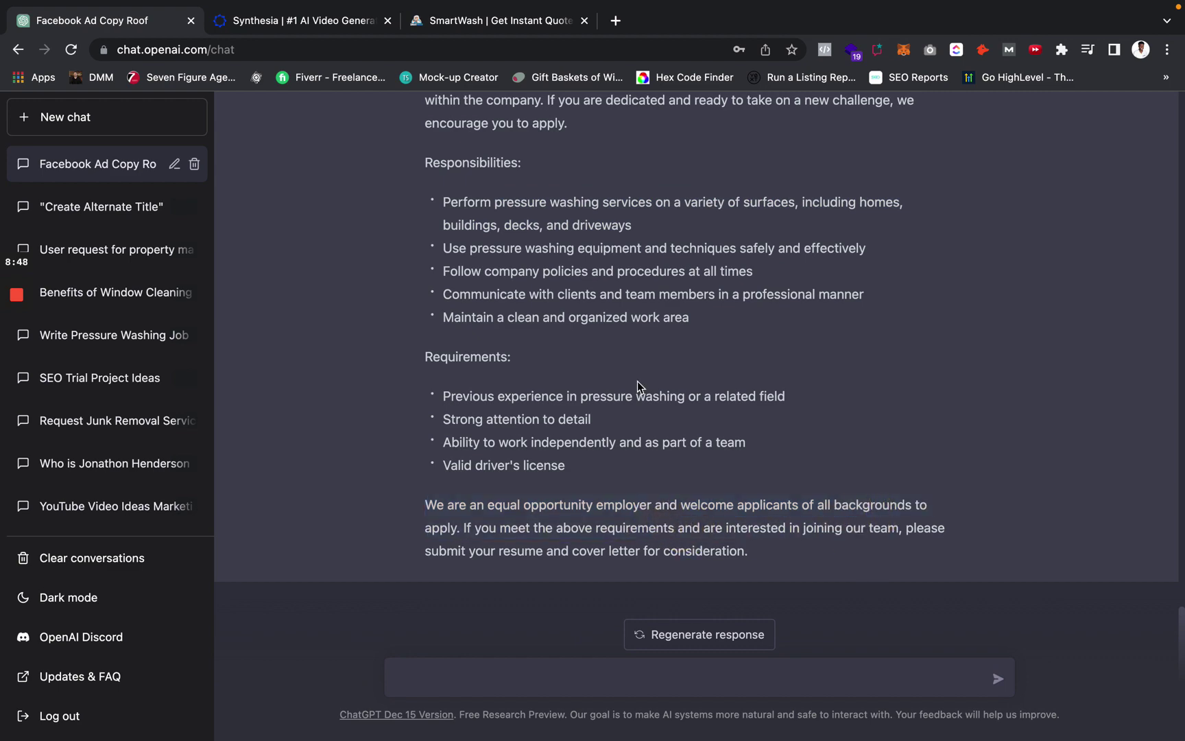
{"action": "scroll", "coordinate": [637, 382], "scroll_direction": "up", "scroll_amount": 5}
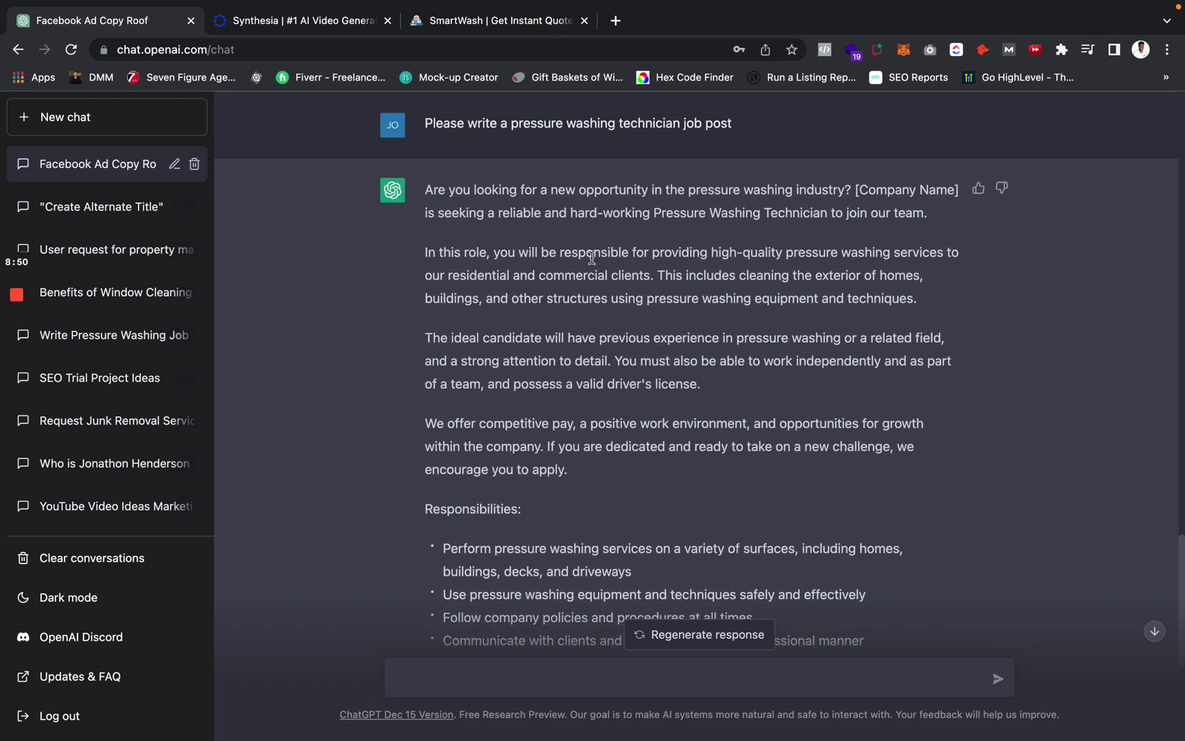
{"action": "scroll", "coordinate": [592, 258], "scroll_direction": "down", "scroll_amount": 6}
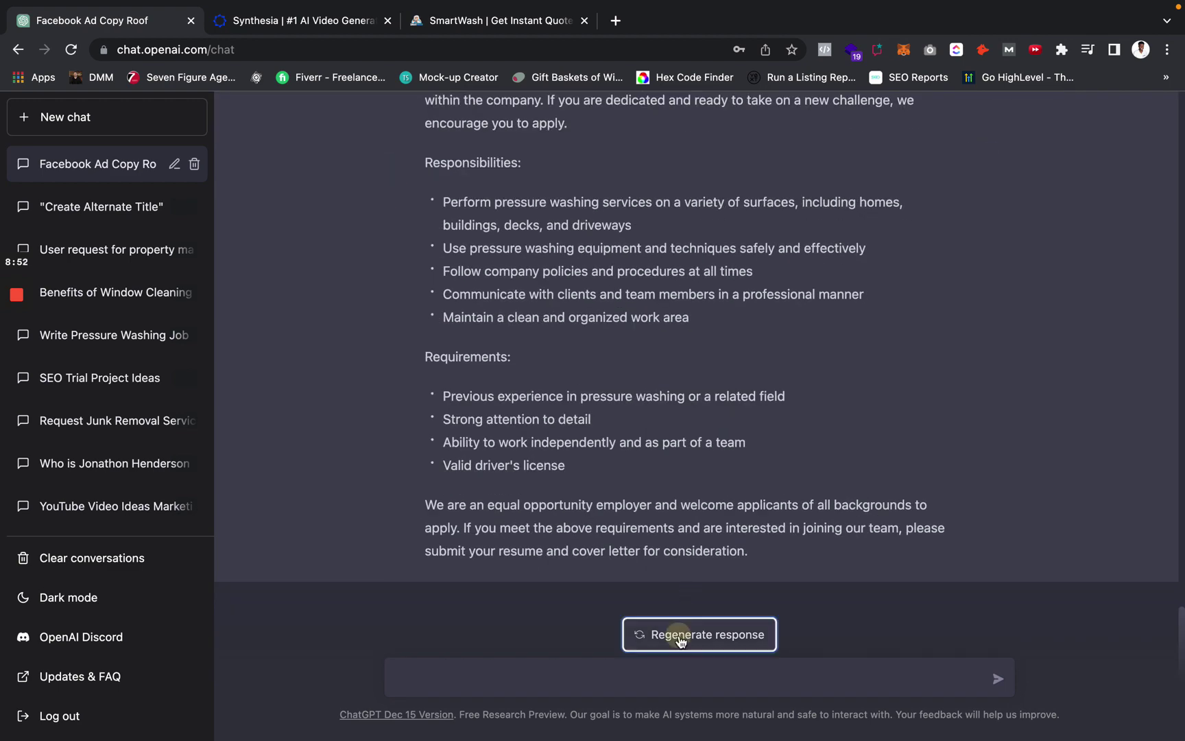
Regenerate the response for the pressure washing technician job post
{"action": "left_click", "coordinate": [683, 634]}
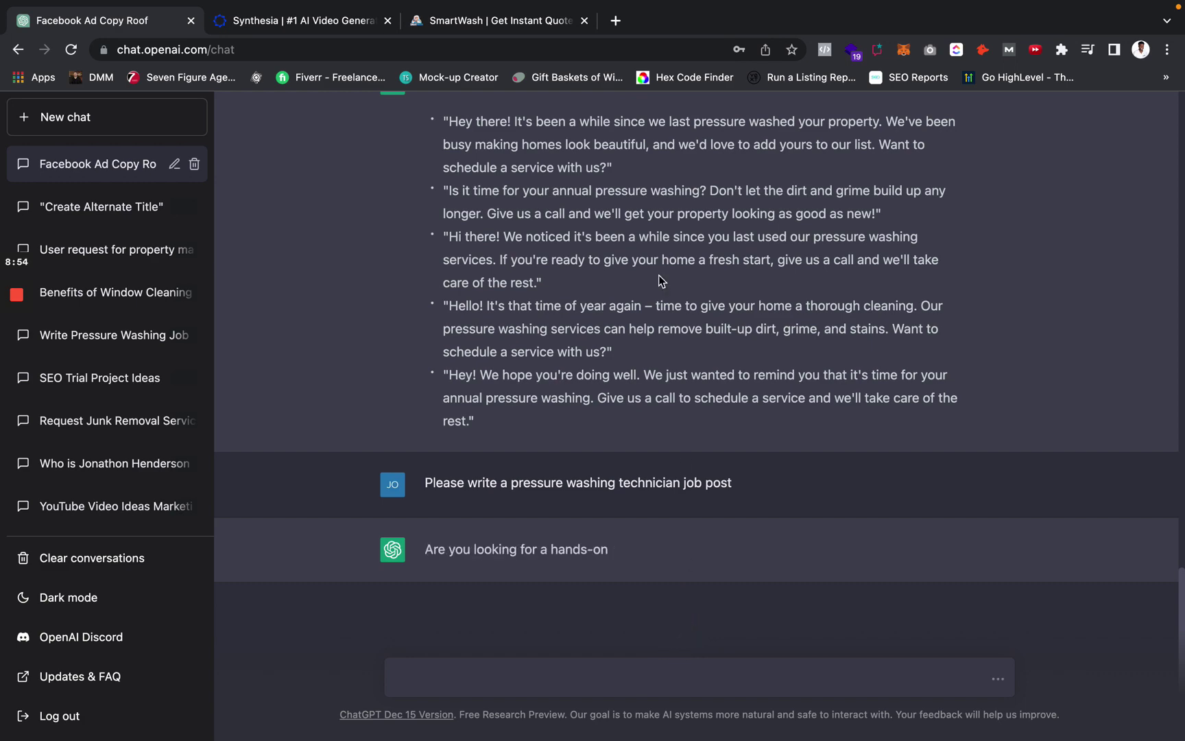
{"action": "scroll", "coordinate": [658, 278], "scroll_direction": "up", "scroll_amount": 4}
{"action": "scroll", "coordinate": [658, 276], "scroll_direction": "down", "scroll_amount": 3}
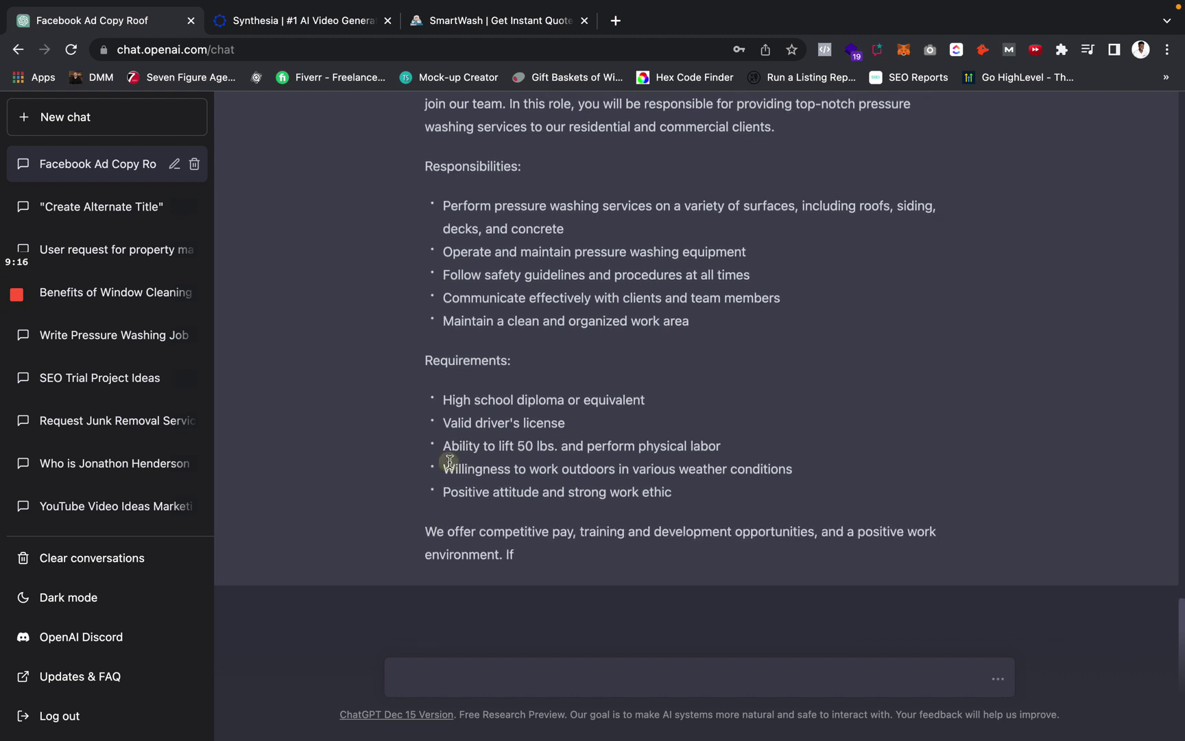
Read the requirements list of the regenerated job post, including lifting ability, outdoor work and work ethic
{"action": "left_click_drag", "start_coordinate": [449, 461], "coordinate": [695, 439]}
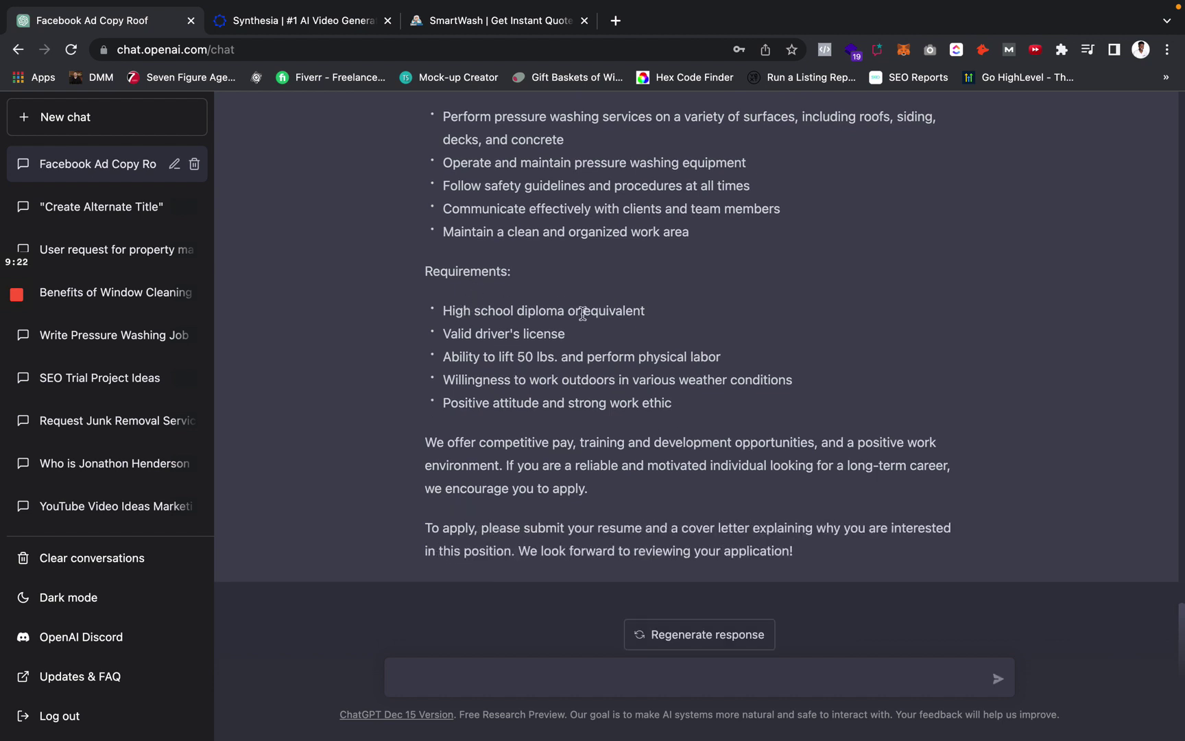
{"action": "left_click_drag", "start_coordinate": [443, 362], "coordinate": [721, 355]}
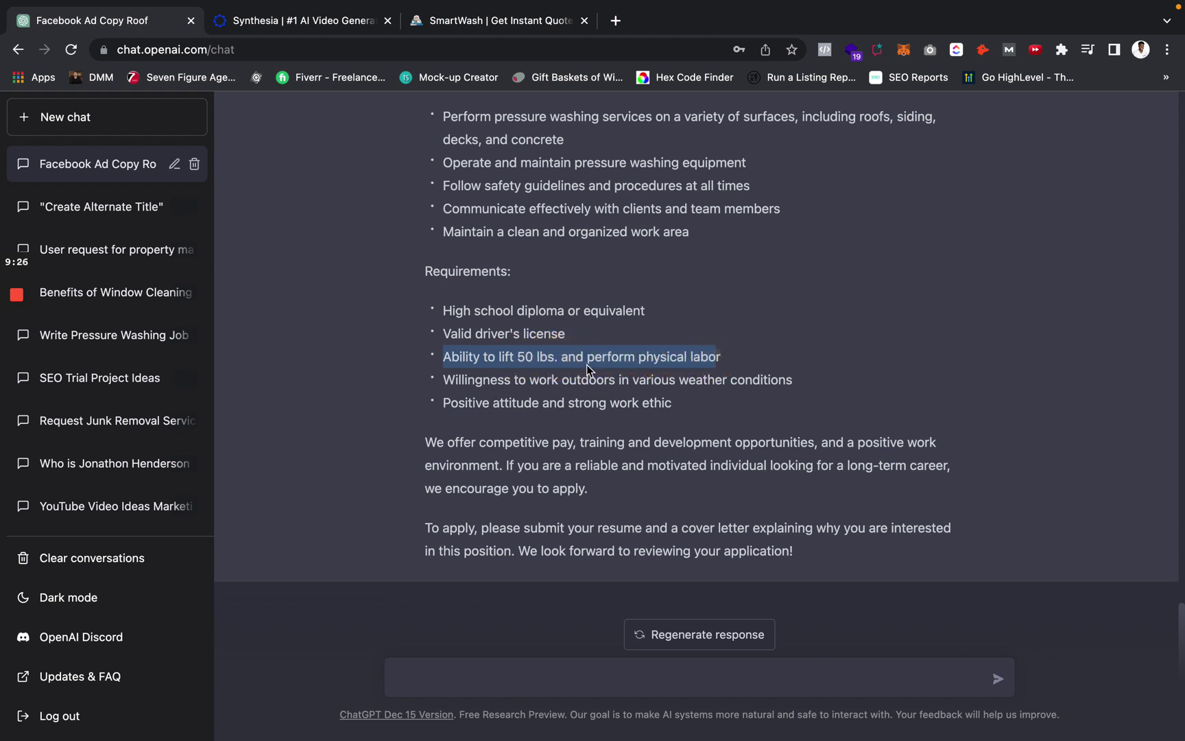
{"action": "left_click", "coordinate": [505, 375]}
{"action": "left_click_drag", "start_coordinate": [445, 379], "coordinate": [775, 381]}
{"action": "triple_click", "coordinate": [560, 397]}
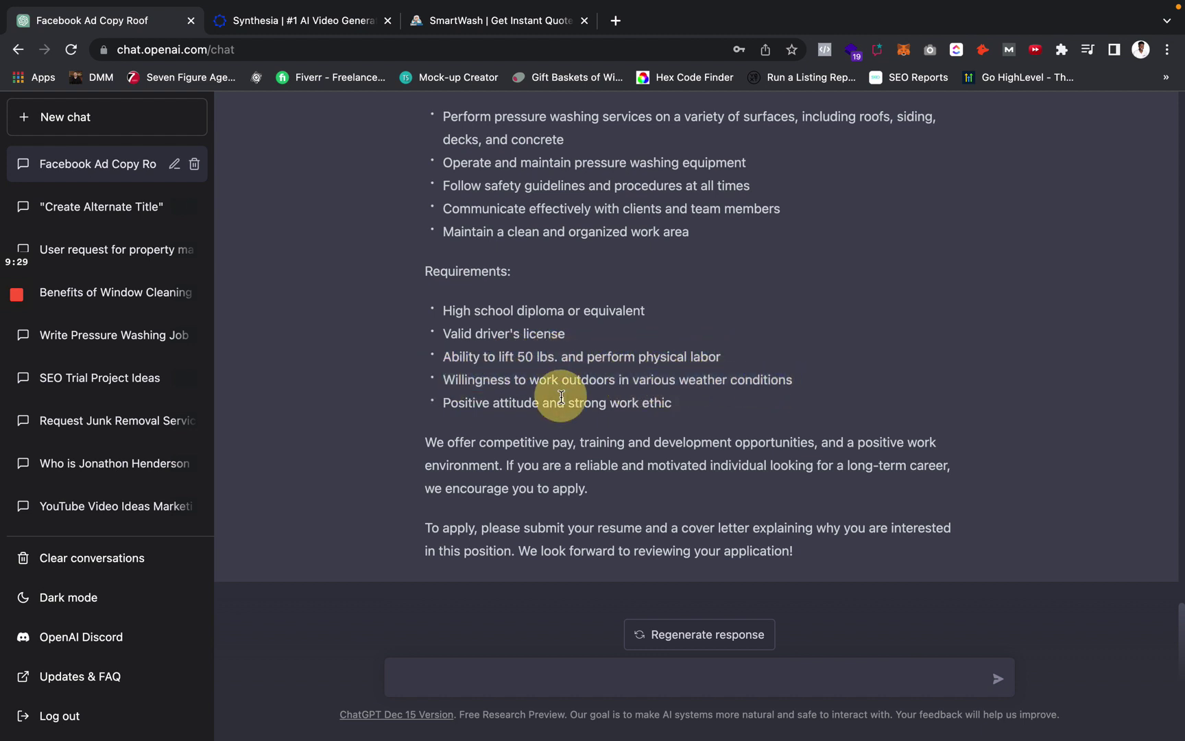
{"action": "left_click", "coordinate": [639, 405]}
Switch back and forth between the two versions of the technician job post to compare them
{"action": "scroll", "coordinate": [650, 325], "scroll_direction": "up", "scroll_amount": 5}
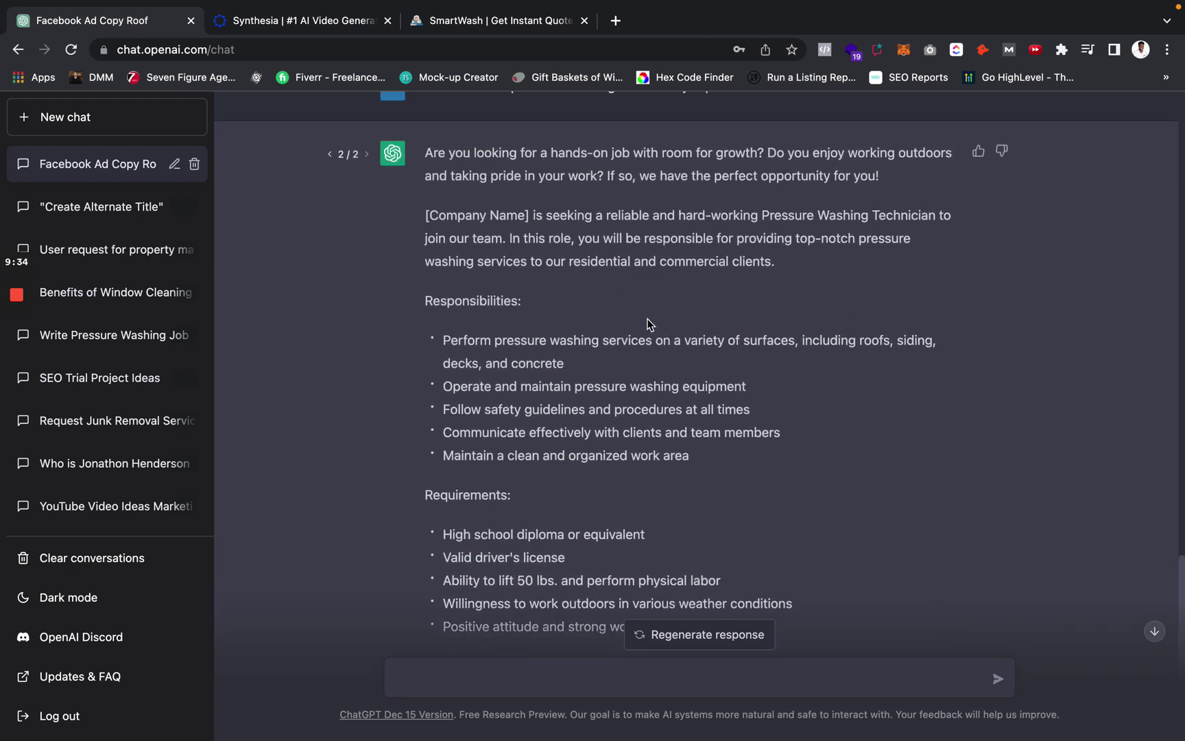
{"action": "left_click", "coordinate": [330, 154]}
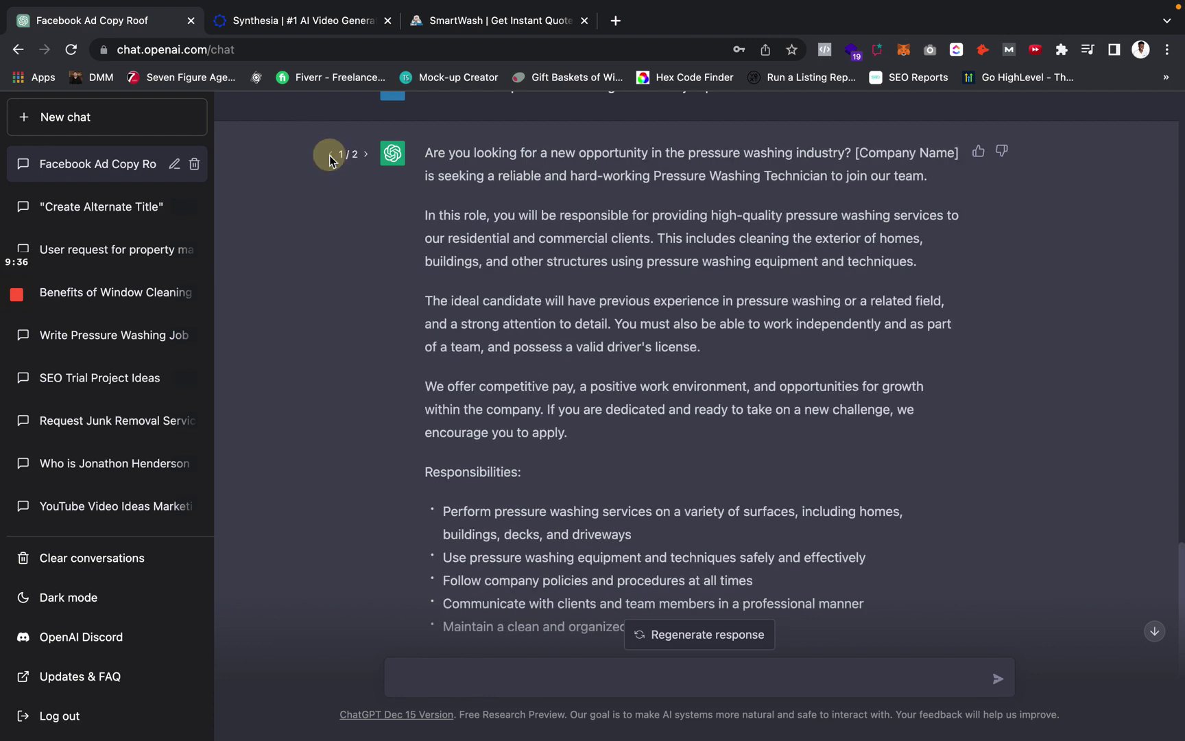
{"action": "scroll", "coordinate": [618, 329], "scroll_direction": "down", "scroll_amount": 7}
{"action": "scroll", "coordinate": [619, 335], "scroll_direction": "up", "scroll_amount": 12}
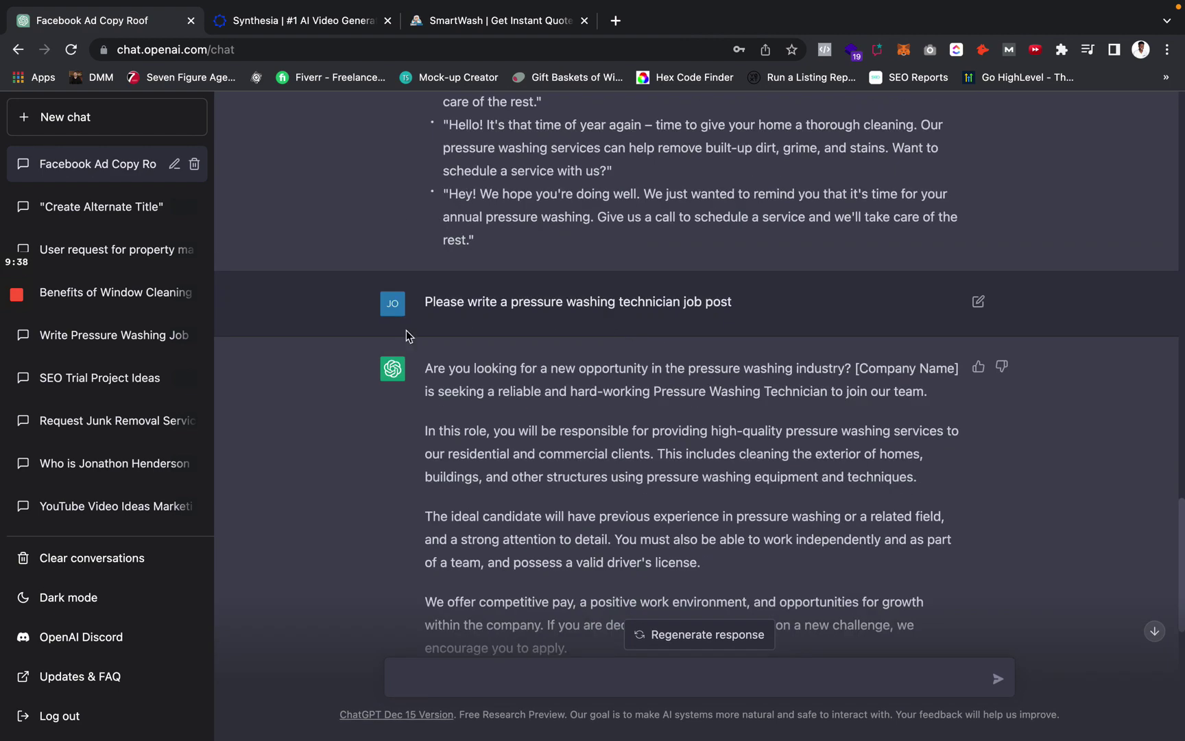
{"action": "left_click", "coordinate": [366, 370]}
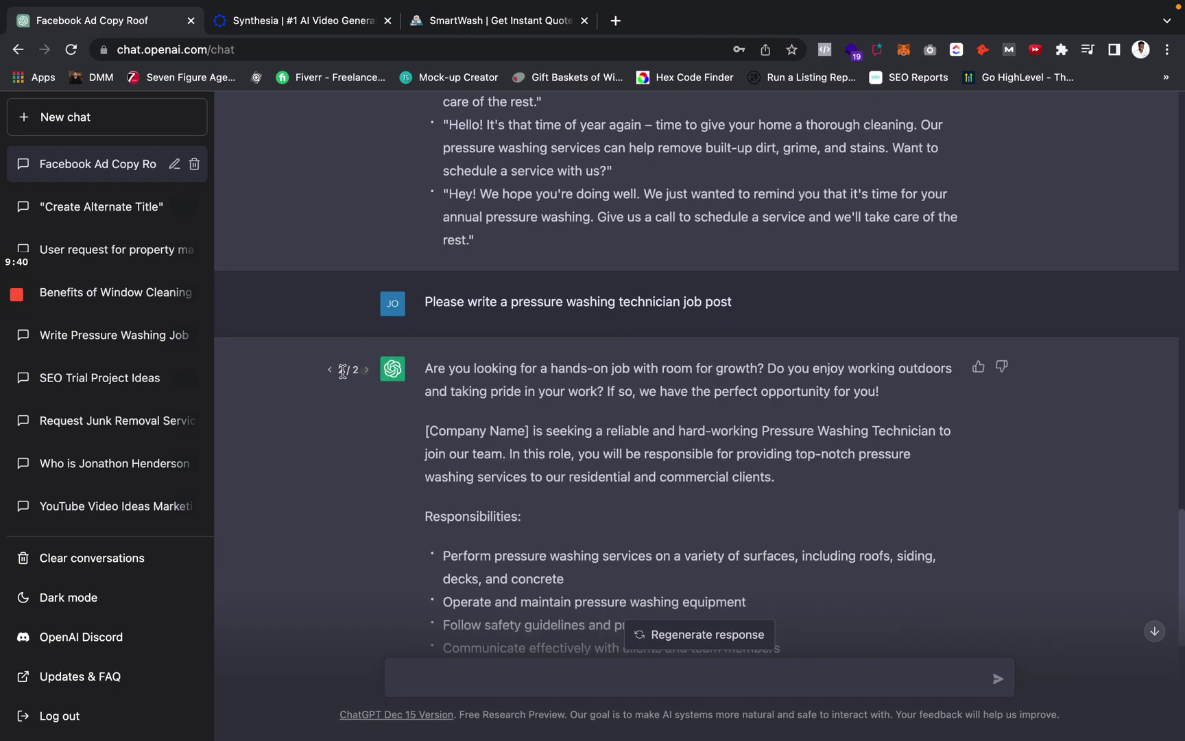
{"action": "left_click", "coordinate": [330, 370]}
{"action": "left_click", "coordinate": [367, 370]}
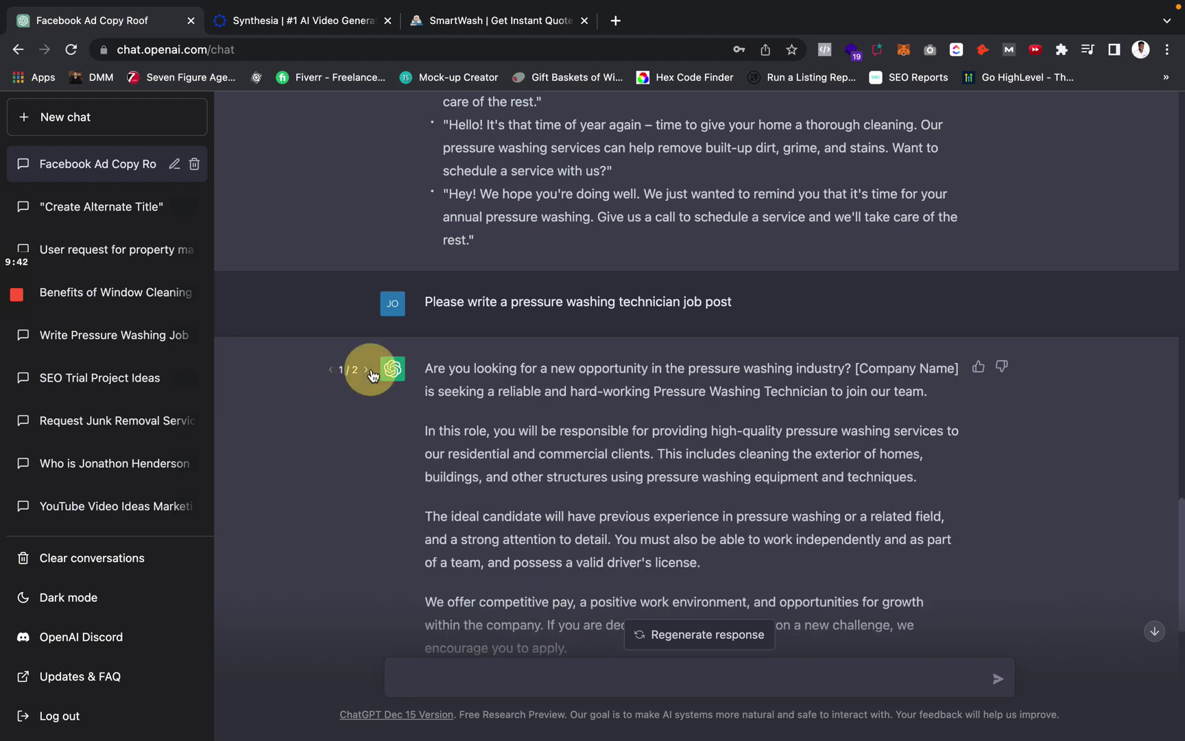
{"action": "left_click", "coordinate": [329, 370]}
Go back to the YouTube description response and compare its two versions, ending on the first one
{"action": "scroll", "coordinate": [445, 376], "scroll_direction": "up", "scroll_amount": 13}
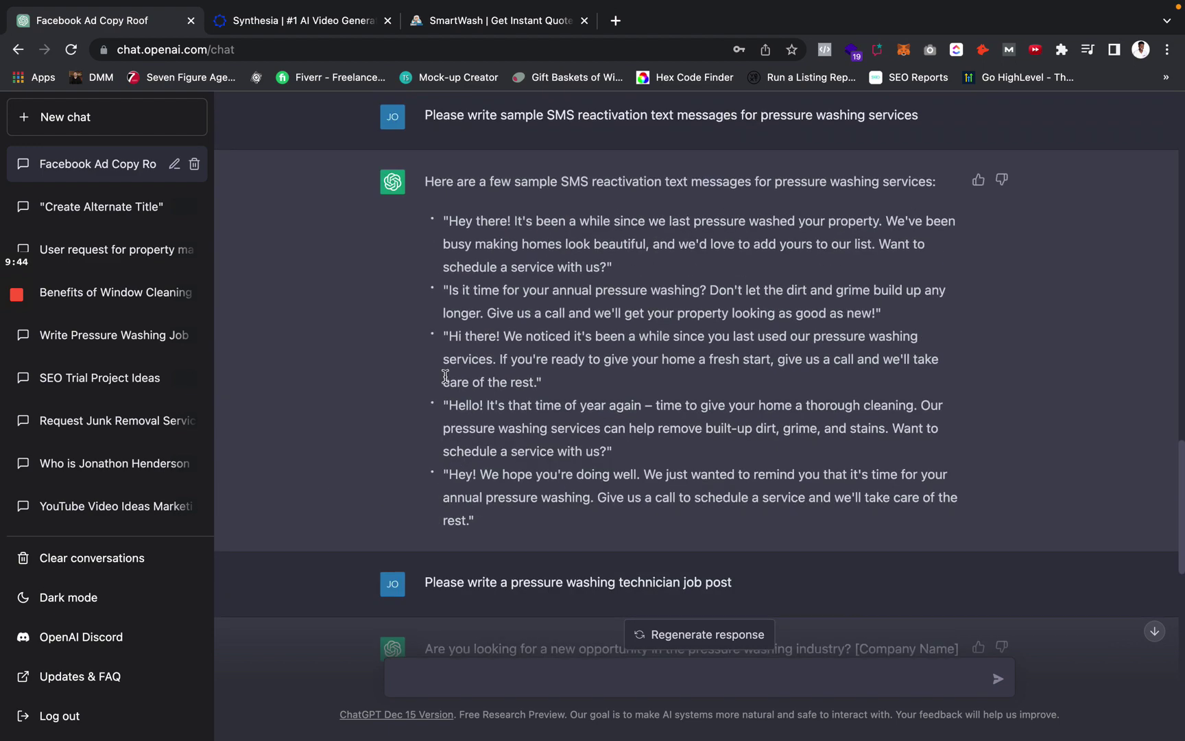
{"action": "scroll", "coordinate": [445, 376], "scroll_direction": "up", "scroll_amount": 15}
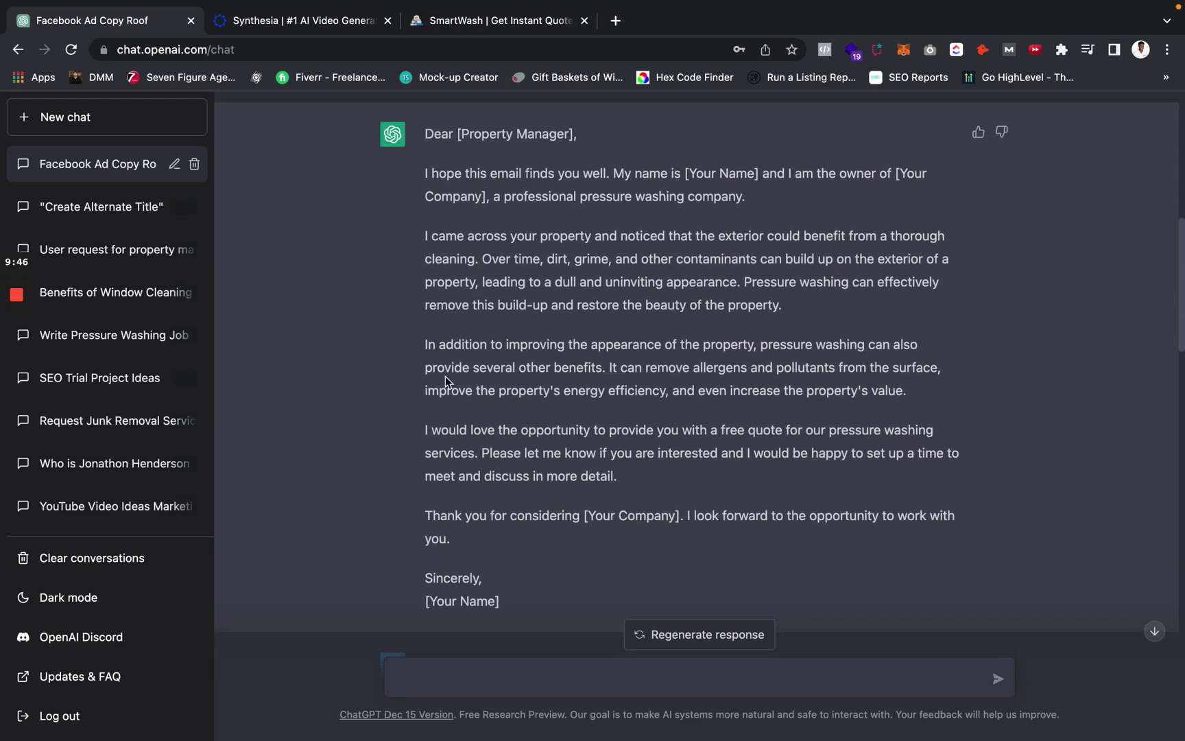
{"action": "scroll", "coordinate": [445, 376], "scroll_direction": "down", "scroll_amount": 1}
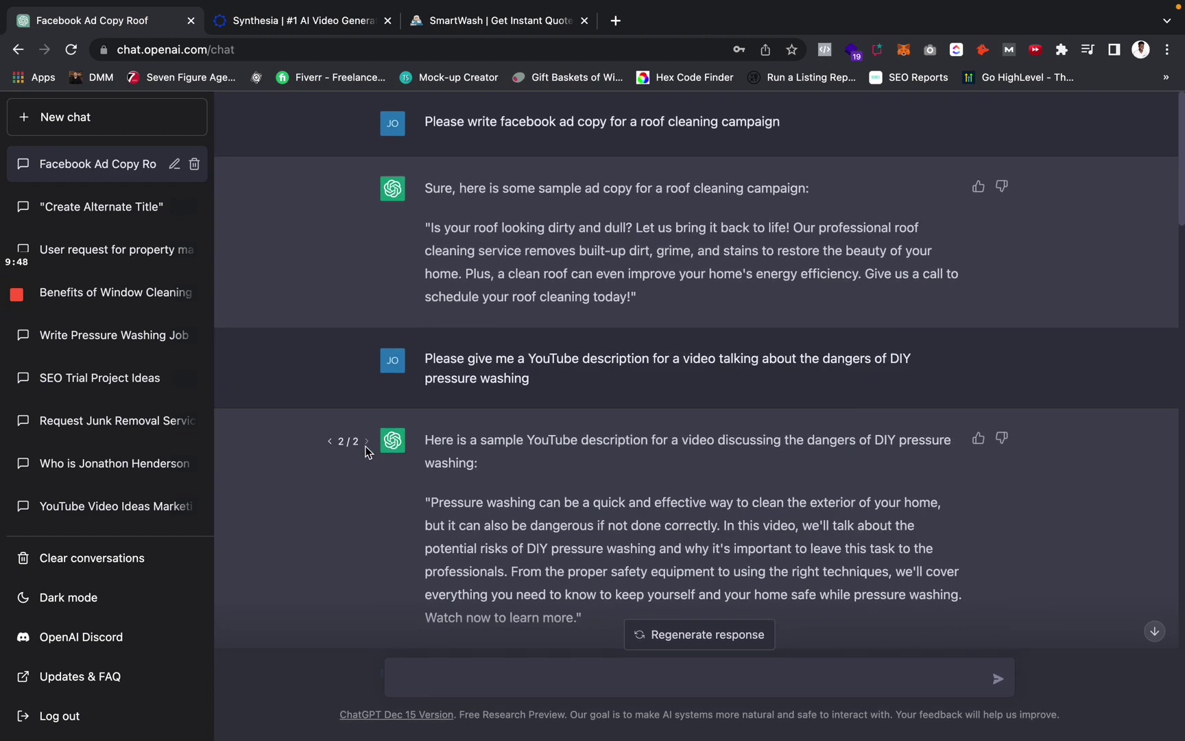
{"action": "left_click", "coordinate": [331, 442]}
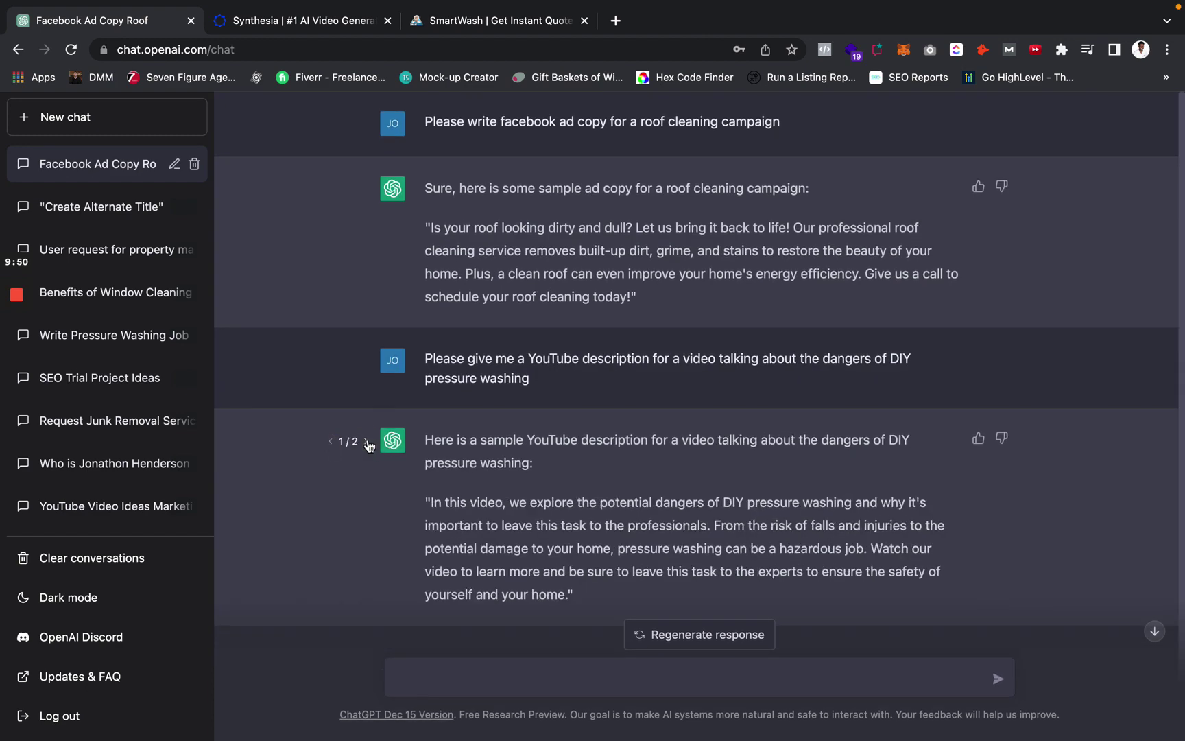
{"action": "left_click", "coordinate": [366, 442]}
{"action": "left_click", "coordinate": [331, 442]}
{"action": "scroll", "coordinate": [585, 425], "scroll_direction": "down", "scroll_amount": 1}
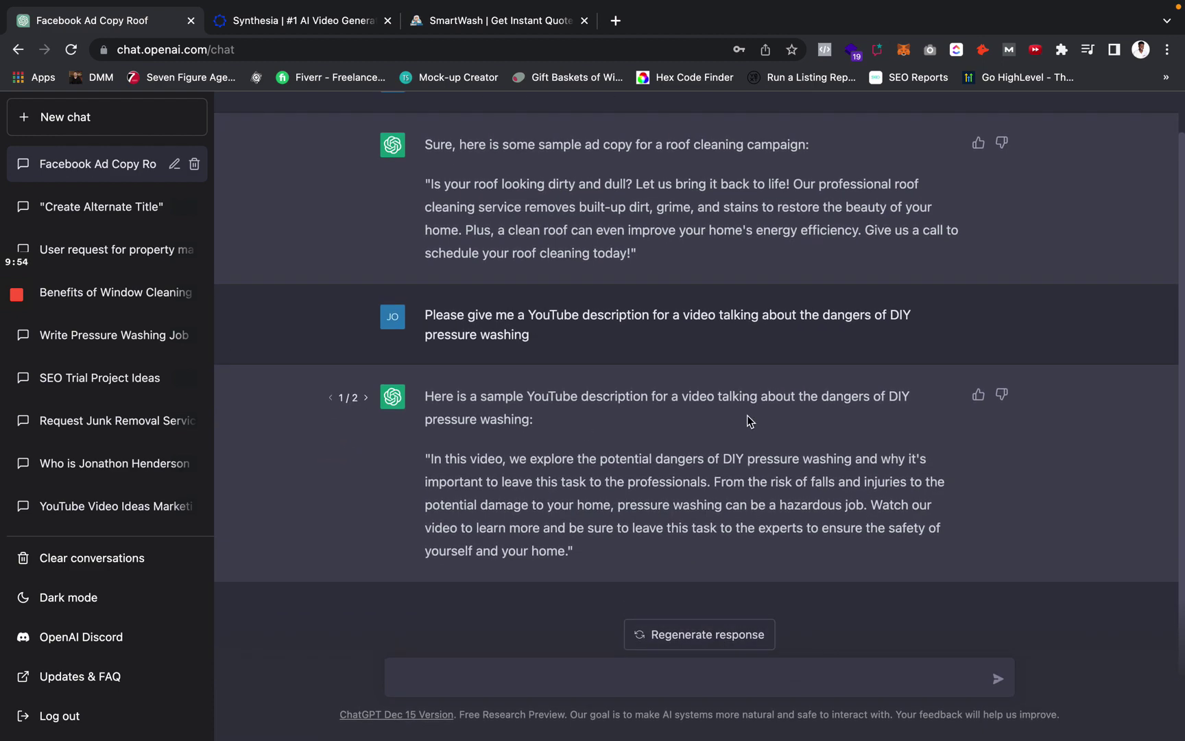
{"action": "scroll", "coordinate": [748, 415], "scroll_direction": "up", "scroll_amount": 1}
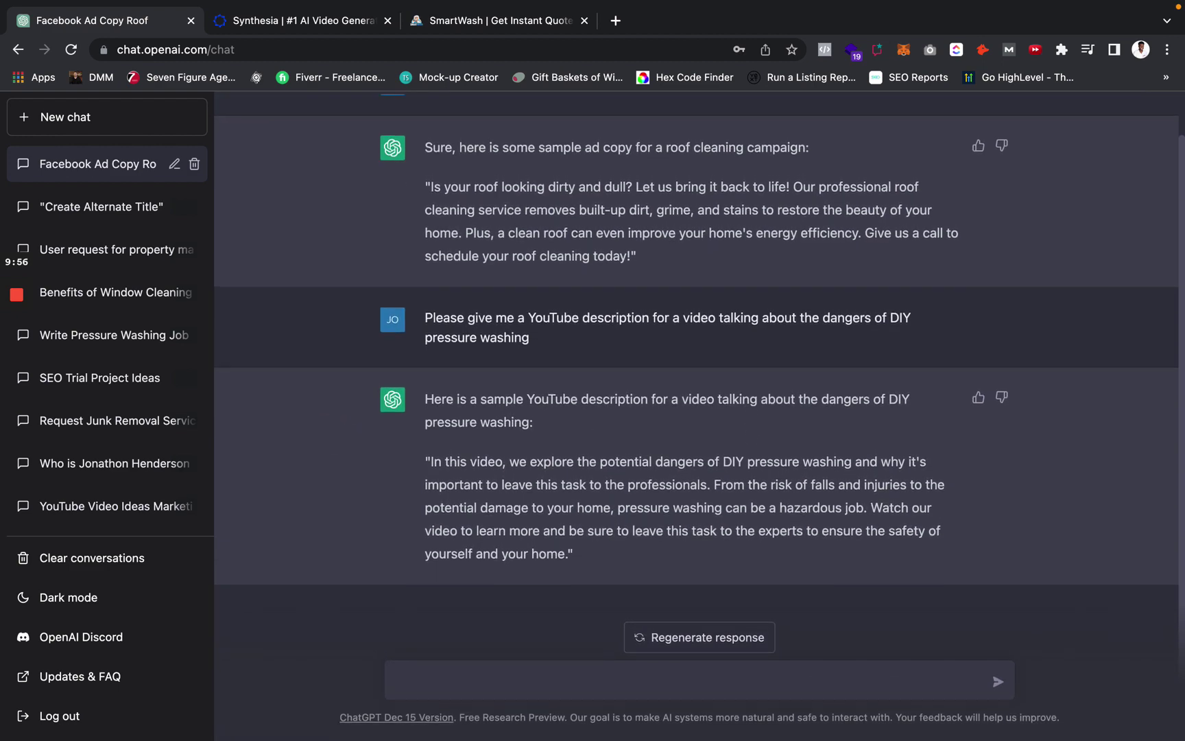
{"action": "scroll", "coordinate": [1063, 502], "scroll_direction": "up", "scroll_amount": 2}
{"action": "scroll", "coordinate": [1155, 635], "scroll_direction": "down", "scroll_amount": 2}
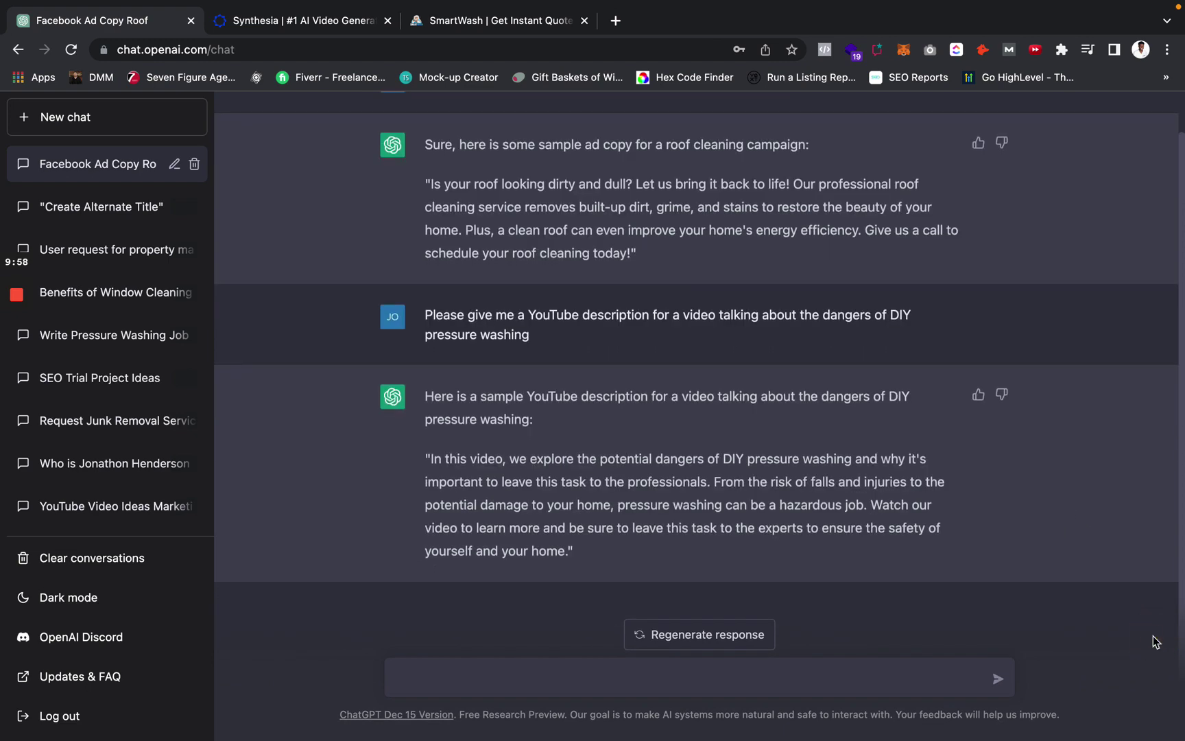
Submit the prompt "Please give me a 30 day social media calendar for a pressure washing business"
{"action": "scroll", "coordinate": [848, 456], "scroll_direction": "down", "scroll_amount": 1}
{"action": "scroll", "coordinate": [521, 337], "scroll_direction": "up", "scroll_amount": 2}
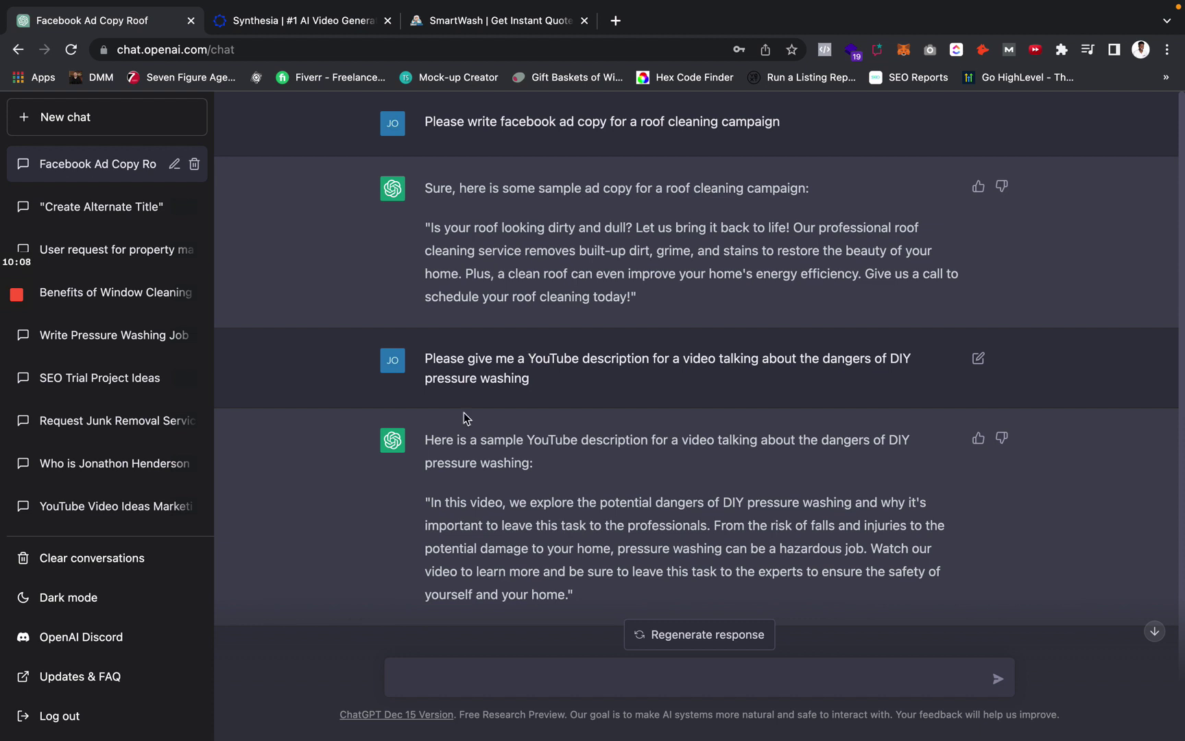
{"action": "left_click", "coordinate": [465, 685]}
{"action": "type", "text": "me"}
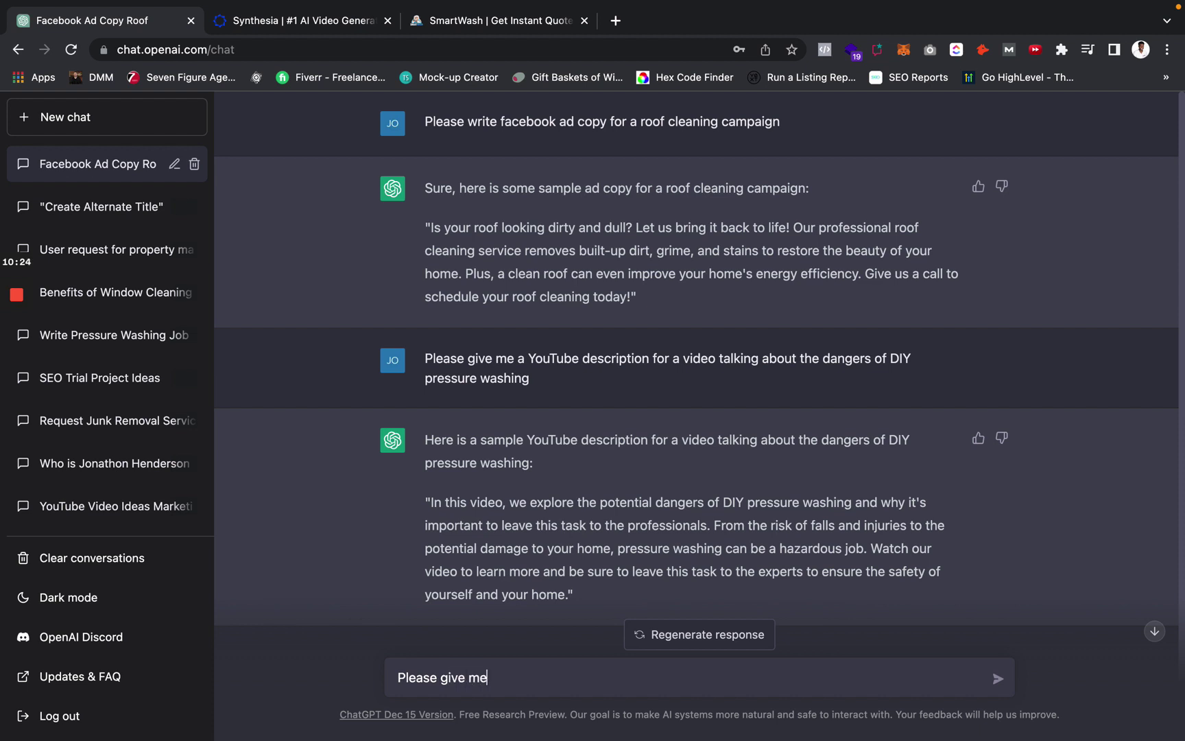
{"action": "type", "text": " a 30 day social "}
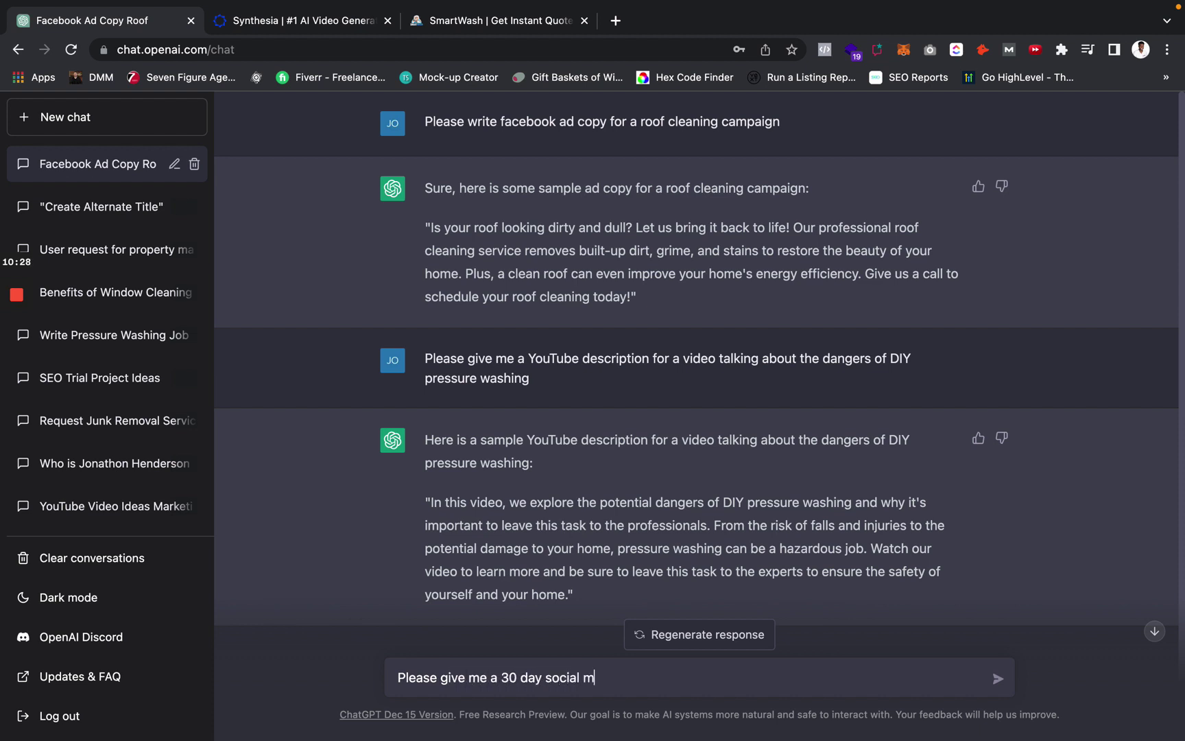
{"action": "type", "text": "media clandar for a pressu"}
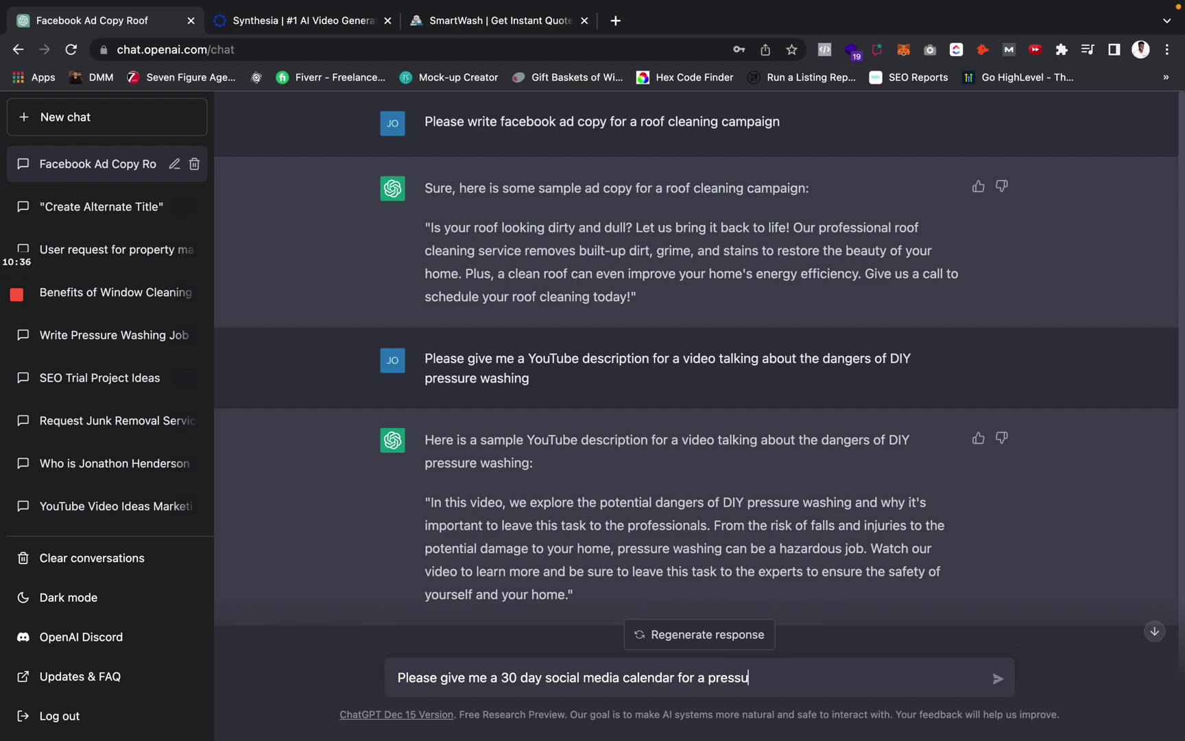
{"action": "type", "text": "e wahsre washing business"}
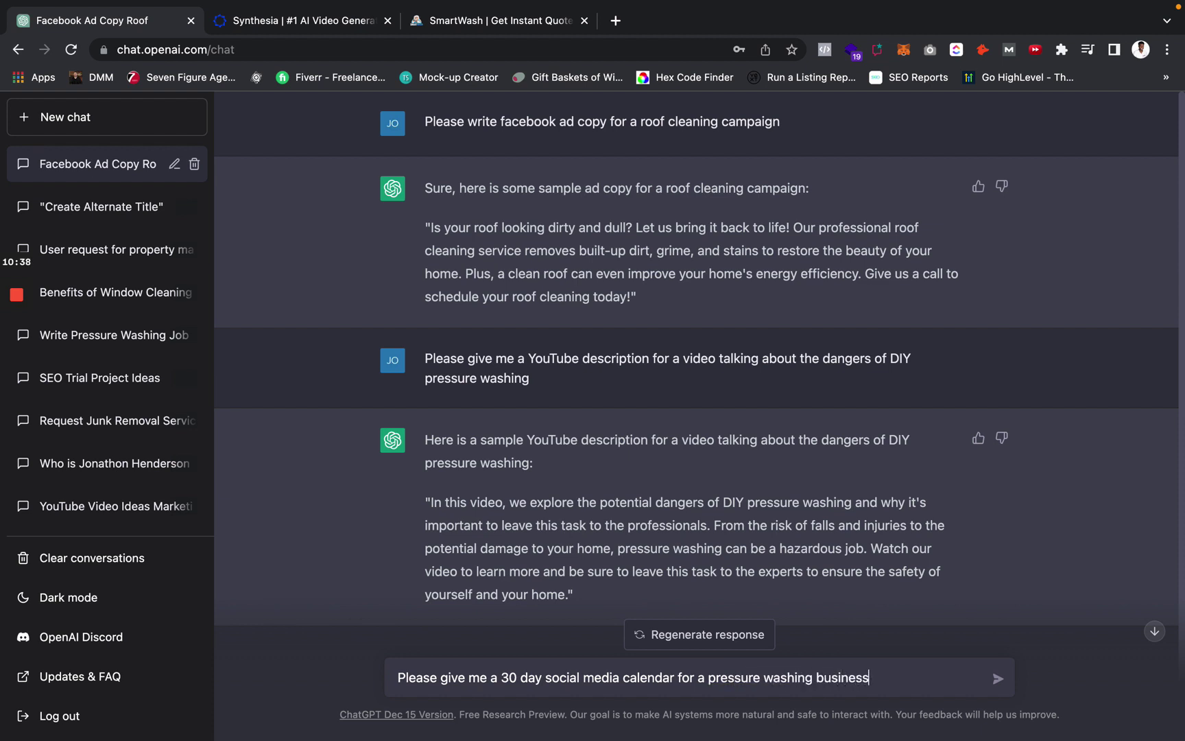
{"action": "key", "text": "Return"}
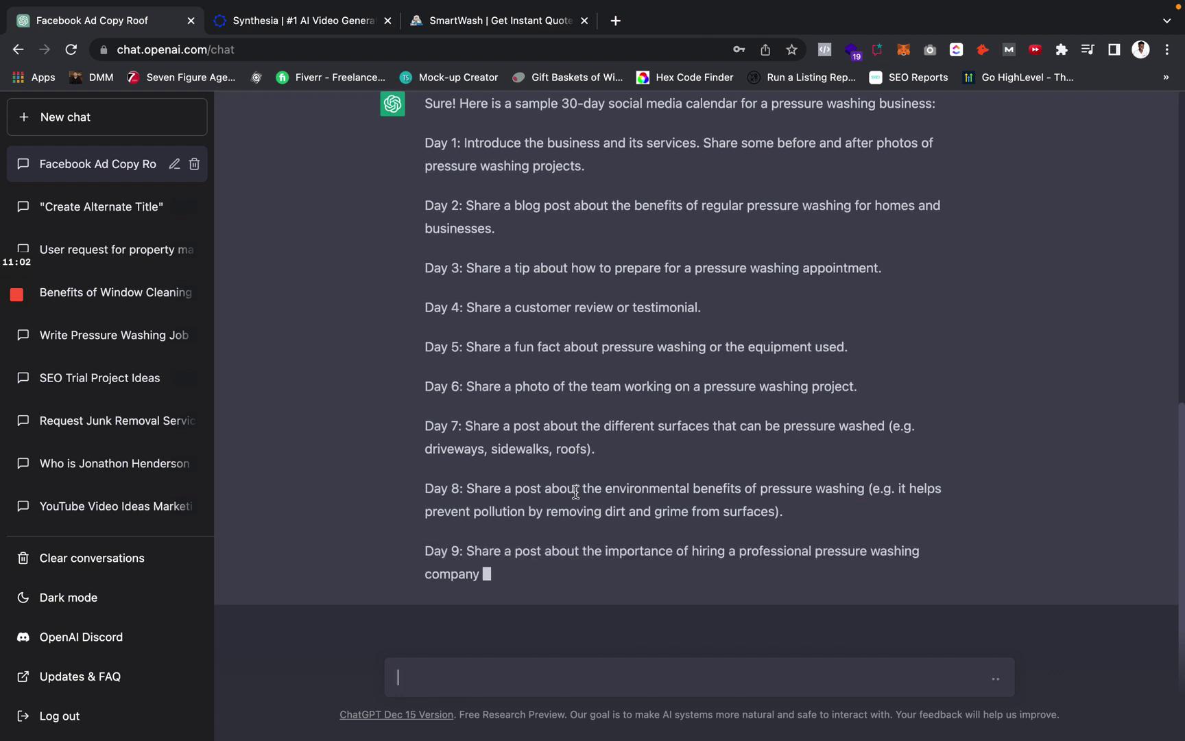
Read the post ideas for Days 1 to 3 of the social media calendar, highlighting each entry
{"action": "scroll", "coordinate": [576, 491], "scroll_direction": "up", "scroll_amount": 3}
{"action": "scroll", "coordinate": [576, 492], "scroll_direction": "up", "scroll_amount": 1}
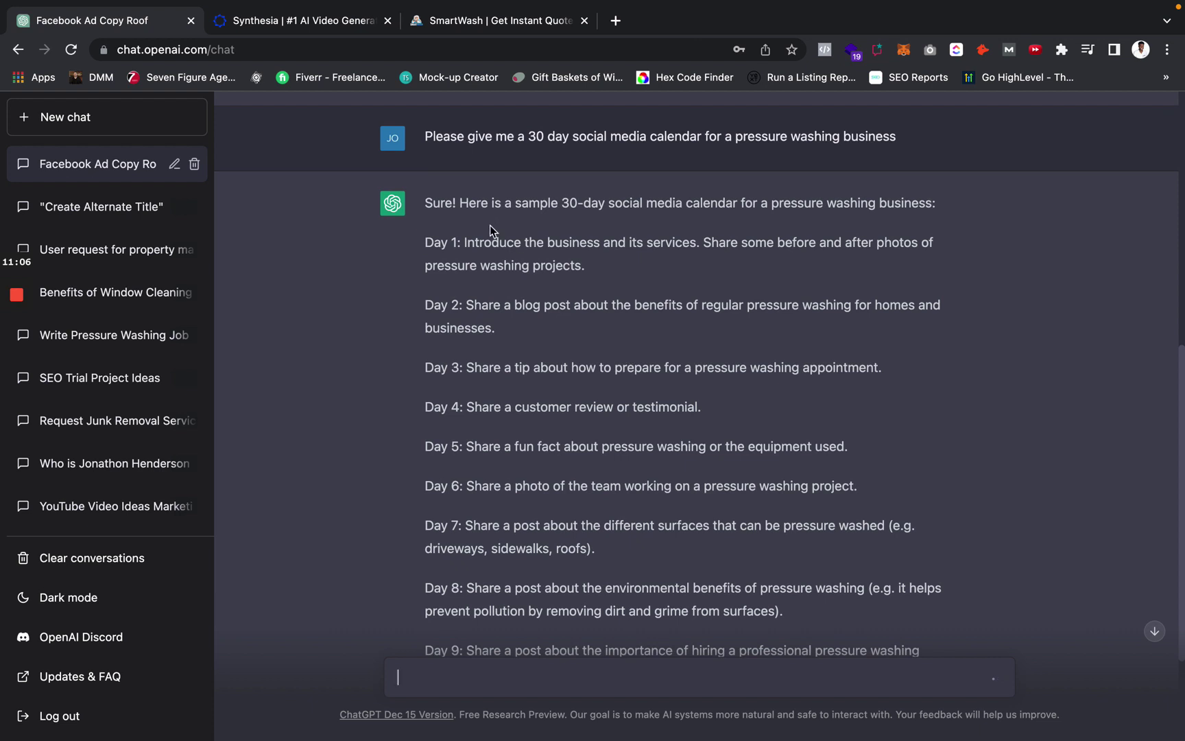
{"action": "left_click_drag", "start_coordinate": [464, 244], "coordinate": [785, 253]}
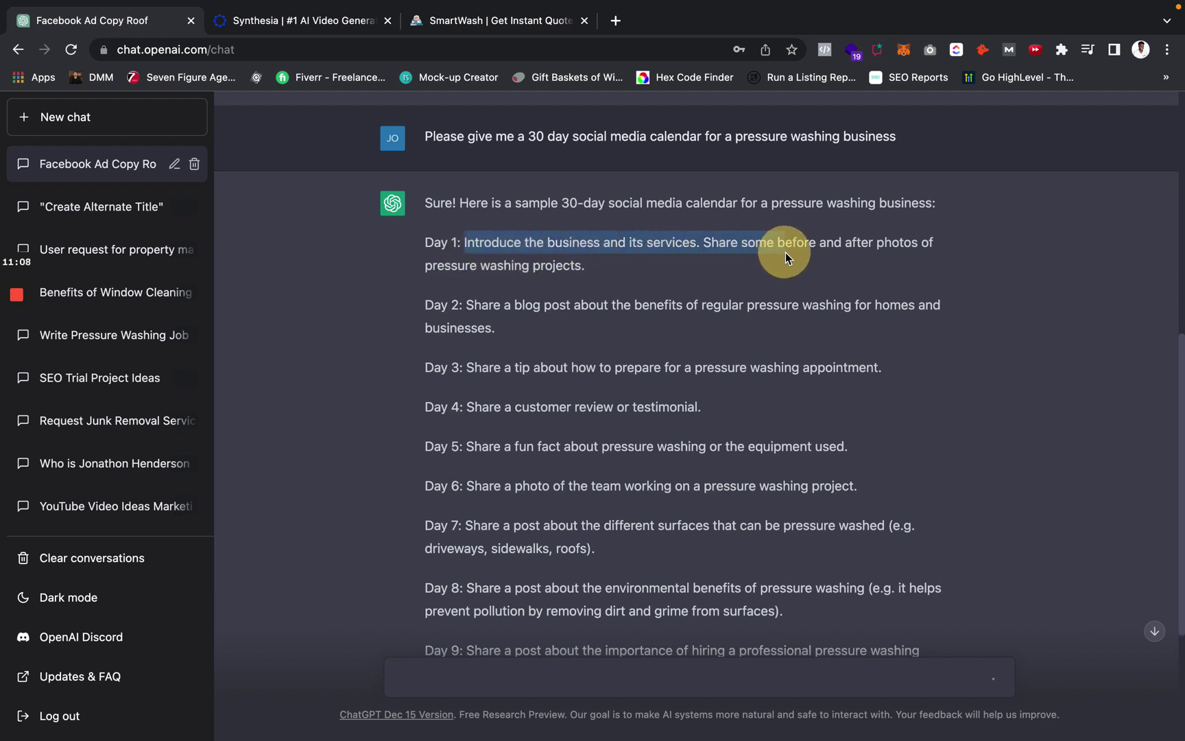
{"action": "triple_click", "coordinate": [498, 264]}
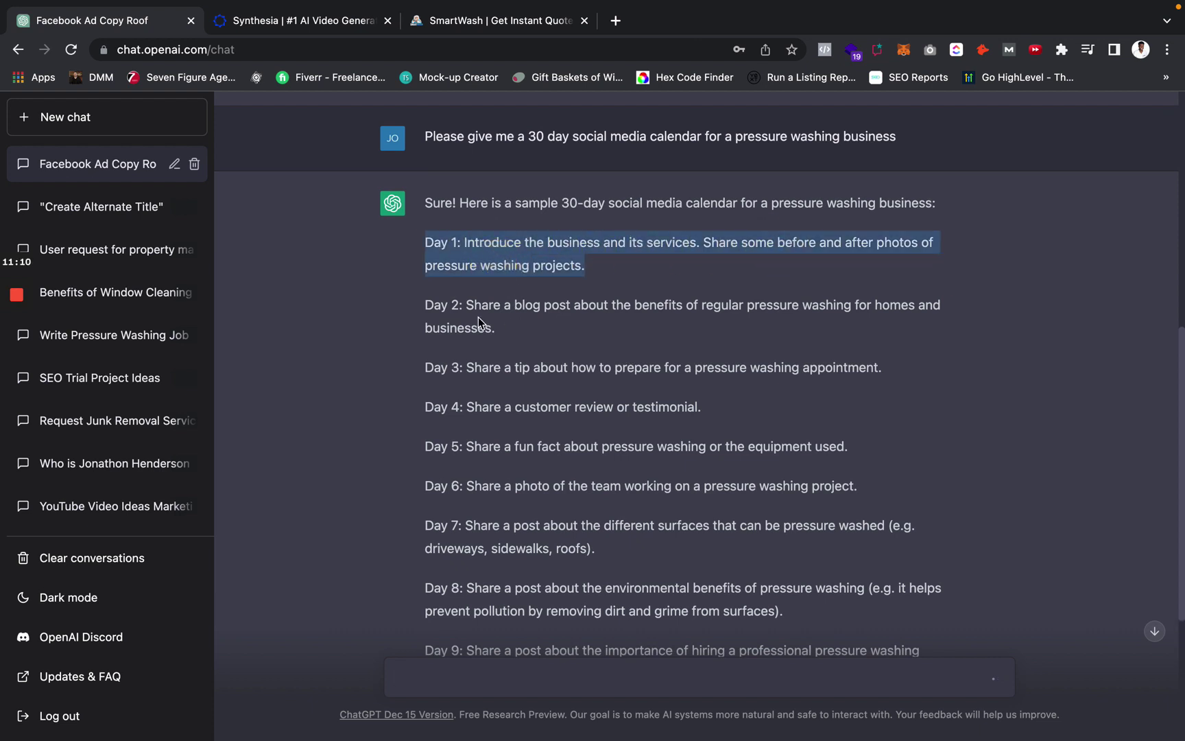
{"action": "left_click_drag", "start_coordinate": [466, 305], "coordinate": [749, 317]}
{"action": "left_click", "coordinate": [569, 335]}
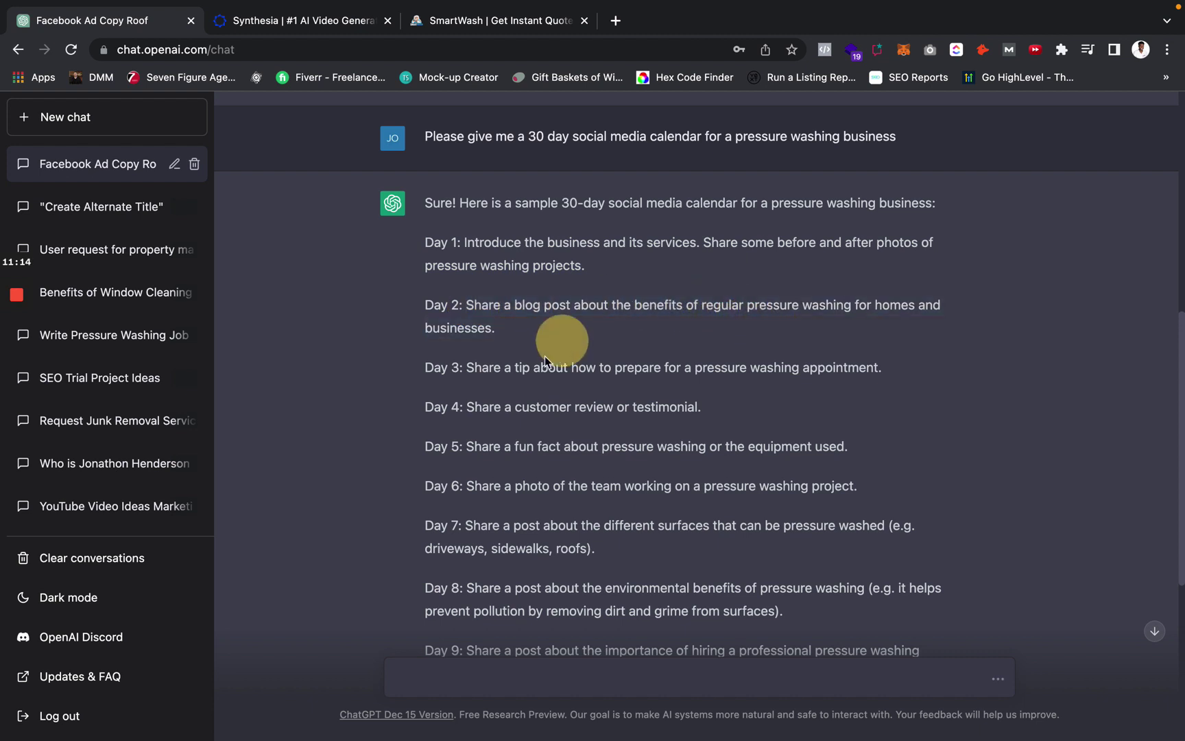
{"action": "left_click_drag", "start_coordinate": [466, 368], "coordinate": [836, 367]}
{"action": "triple_click", "coordinate": [836, 368]}
{"action": "left_click", "coordinate": [784, 362]}
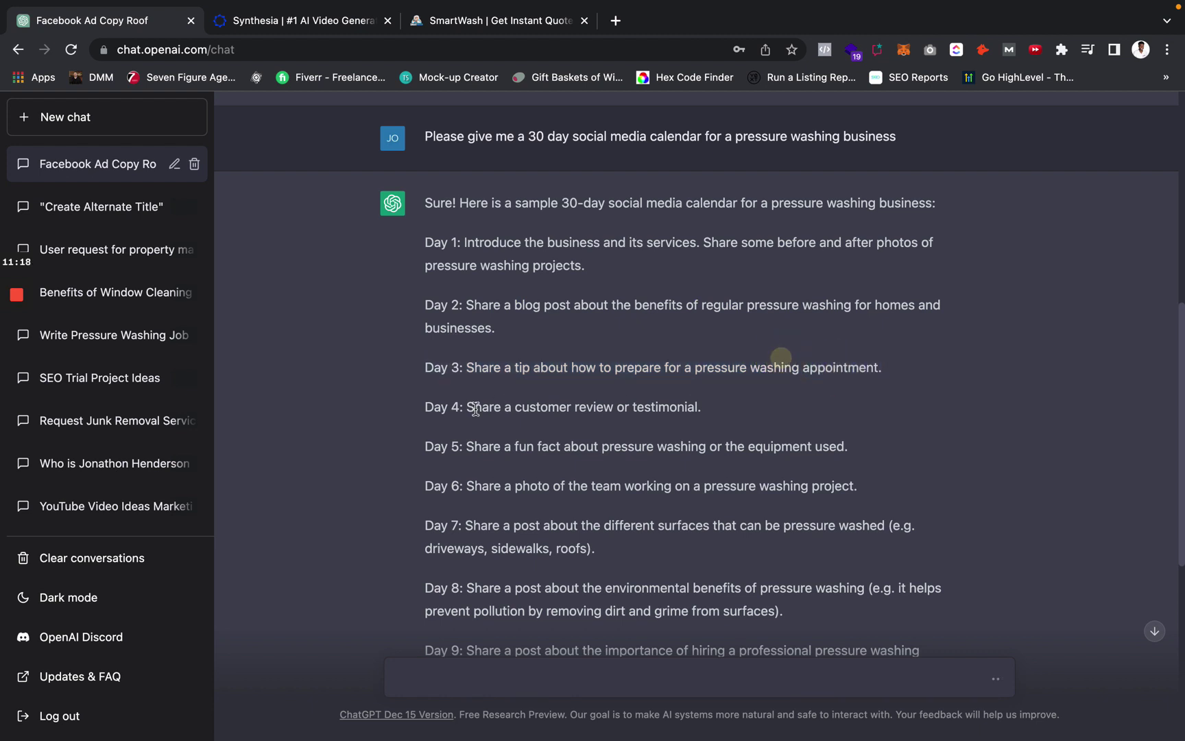
Read the calendar's Day 4 to Day 6 post ideas, highlighting each entry
{"action": "left_click_drag", "start_coordinate": [483, 404], "coordinate": [702, 406]}
{"action": "left_click", "coordinate": [495, 461]}
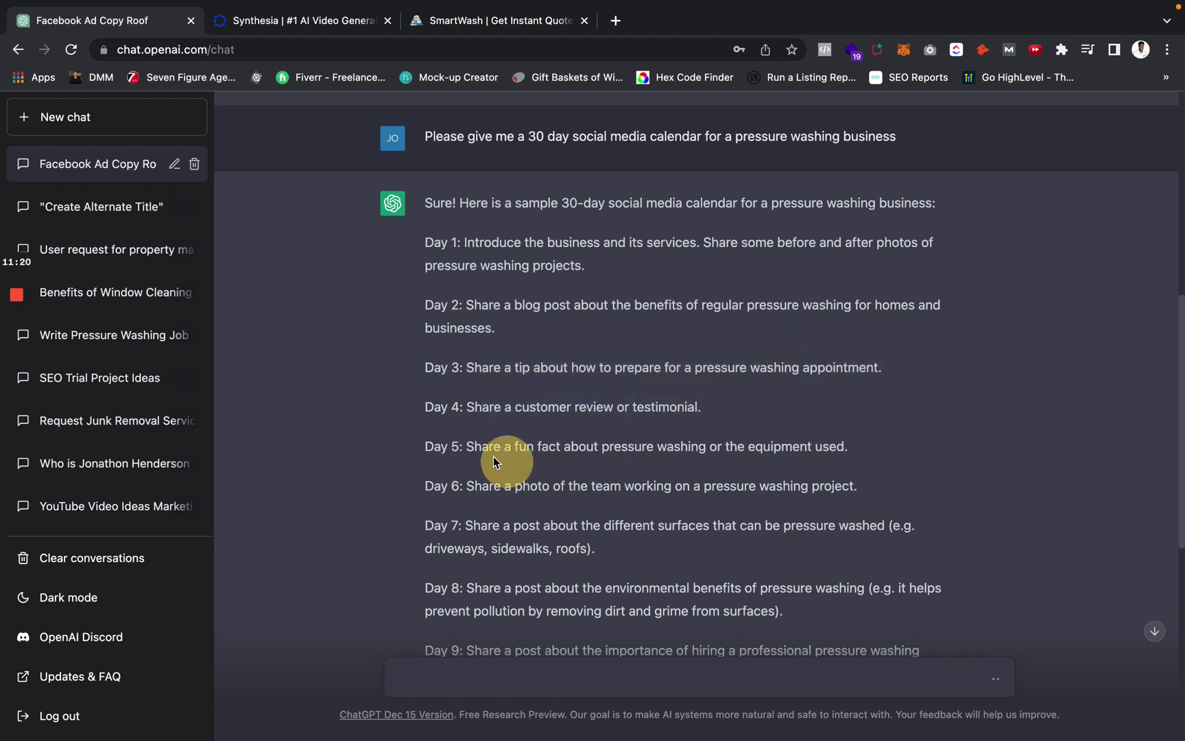
{"action": "left_click_drag", "start_coordinate": [469, 447], "coordinate": [848, 446]}
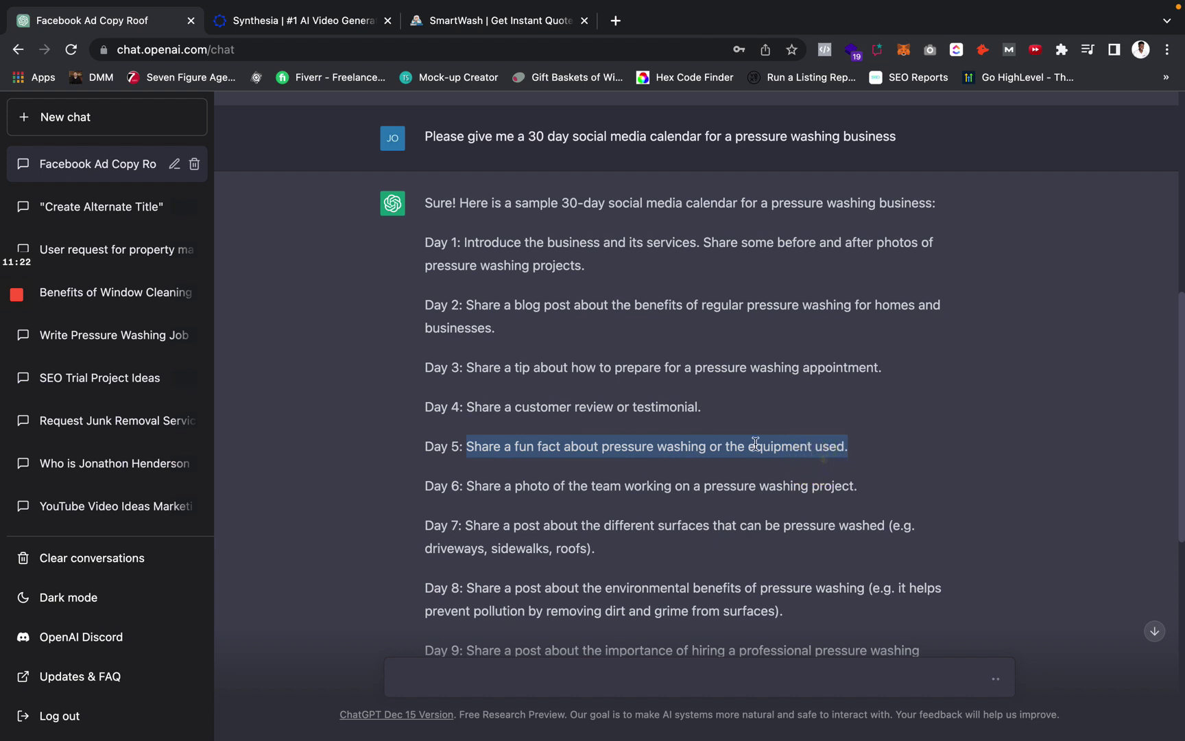
{"action": "left_click", "coordinate": [755, 443]}
{"action": "scroll", "coordinate": [755, 446], "scroll_direction": "down", "scroll_amount": 3}
{"action": "left_click_drag", "start_coordinate": [474, 392], "coordinate": [868, 386]}
{"action": "left_click", "coordinate": [771, 386]}
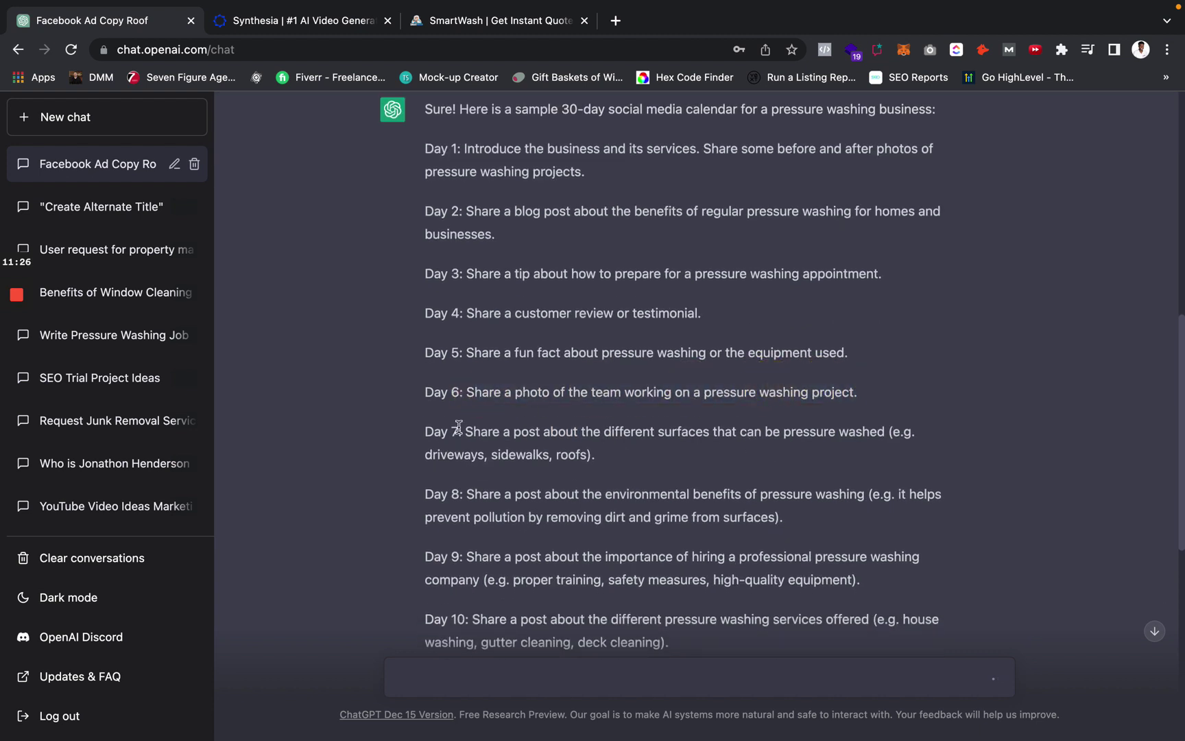
Examine the Day 7 idea about washable surfaces and the Day 8 idea about environmental benefits
{"action": "left_click_drag", "start_coordinate": [458, 427], "coordinate": [770, 439]}
{"action": "left_click", "coordinate": [807, 439]}
{"action": "mouse_move", "coordinate": [463, 455]}
{"action": "left_mouse_down"}
{"action": "mouse_move", "coordinate": [436, 455]}
{"action": "mouse_move", "coordinate": [447, 455]}
{"action": "left_mouse_up"}
{"action": "scroll", "coordinate": [533, 459], "scroll_direction": "down", "scroll_amount": 2}
{"action": "double_click", "coordinate": [575, 393]}
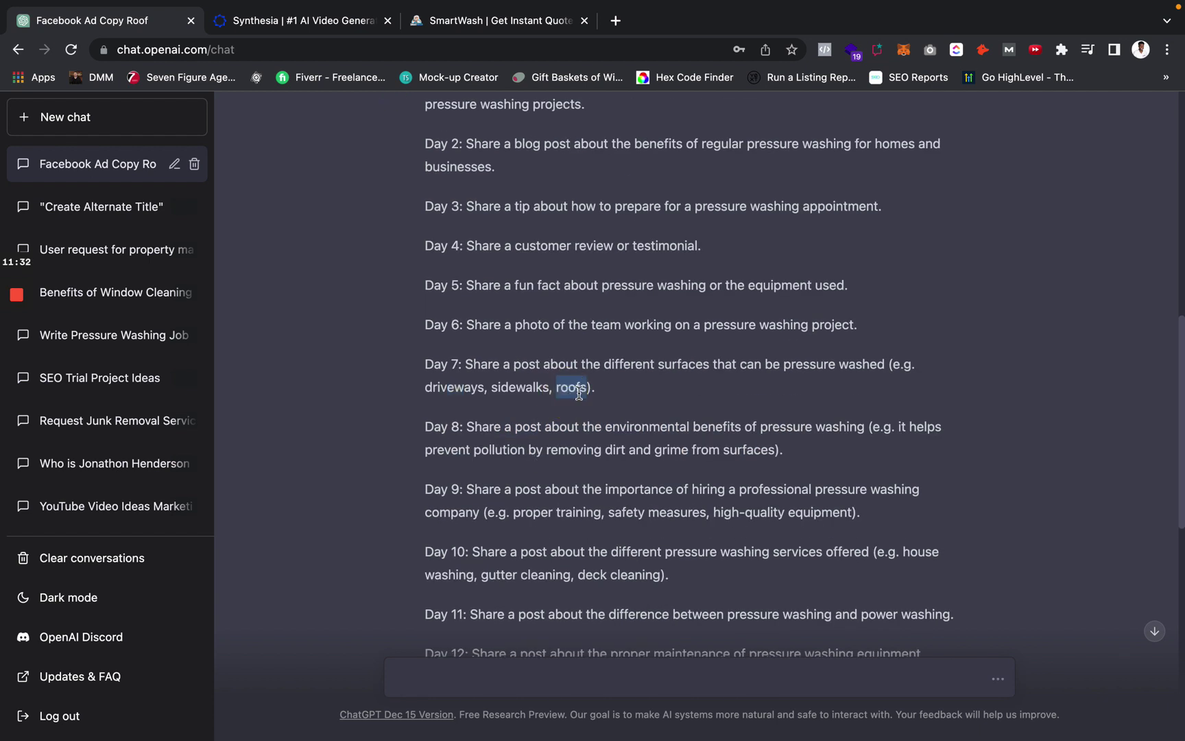
{"action": "scroll", "coordinate": [579, 393], "scroll_direction": "down", "scroll_amount": 2}
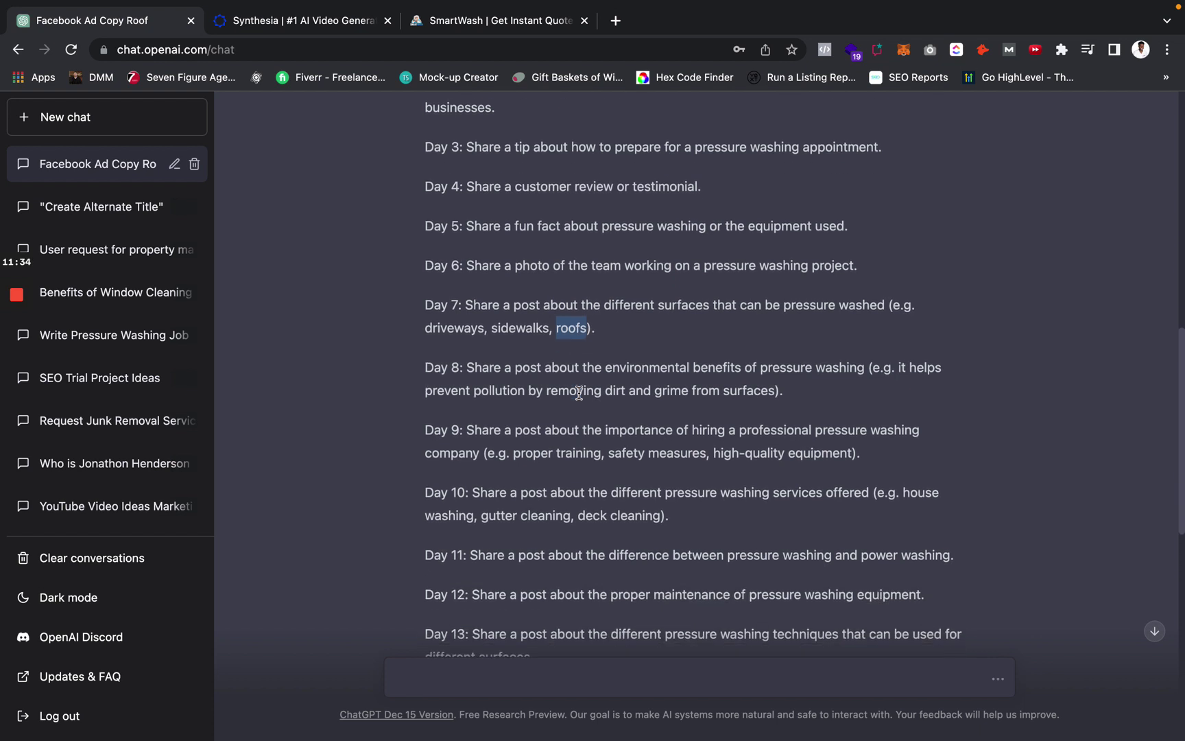
{"action": "left_click", "coordinate": [485, 365]}
{"action": "left_click_drag", "start_coordinate": [486, 366], "coordinate": [784, 379]}
{"action": "left_click", "coordinate": [772, 376]}
{"action": "scroll", "coordinate": [708, 385], "scroll_direction": "down", "scroll_amount": 1}
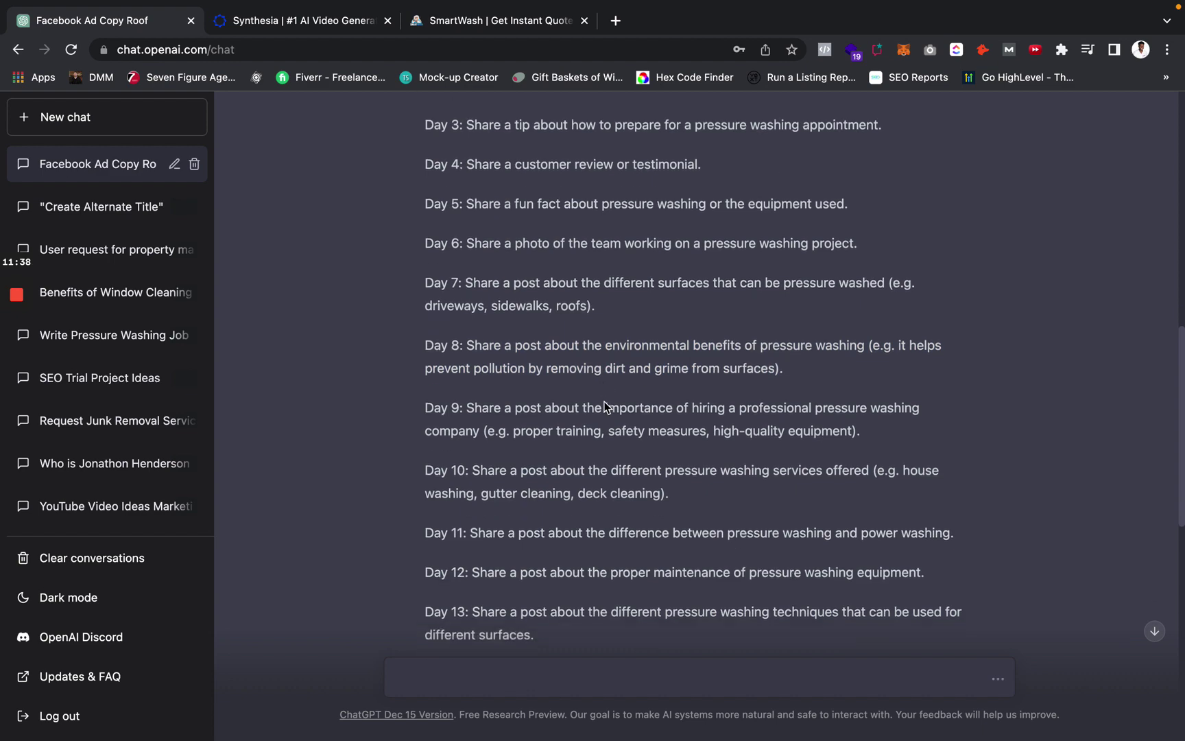
Read the Day 9 and Day 10 post ideas and continue down to the newest calendar entries
{"action": "left_click_drag", "start_coordinate": [488, 403], "coordinate": [677, 430]}
{"action": "scroll", "coordinate": [606, 415], "scroll_direction": "down", "scroll_amount": 2}
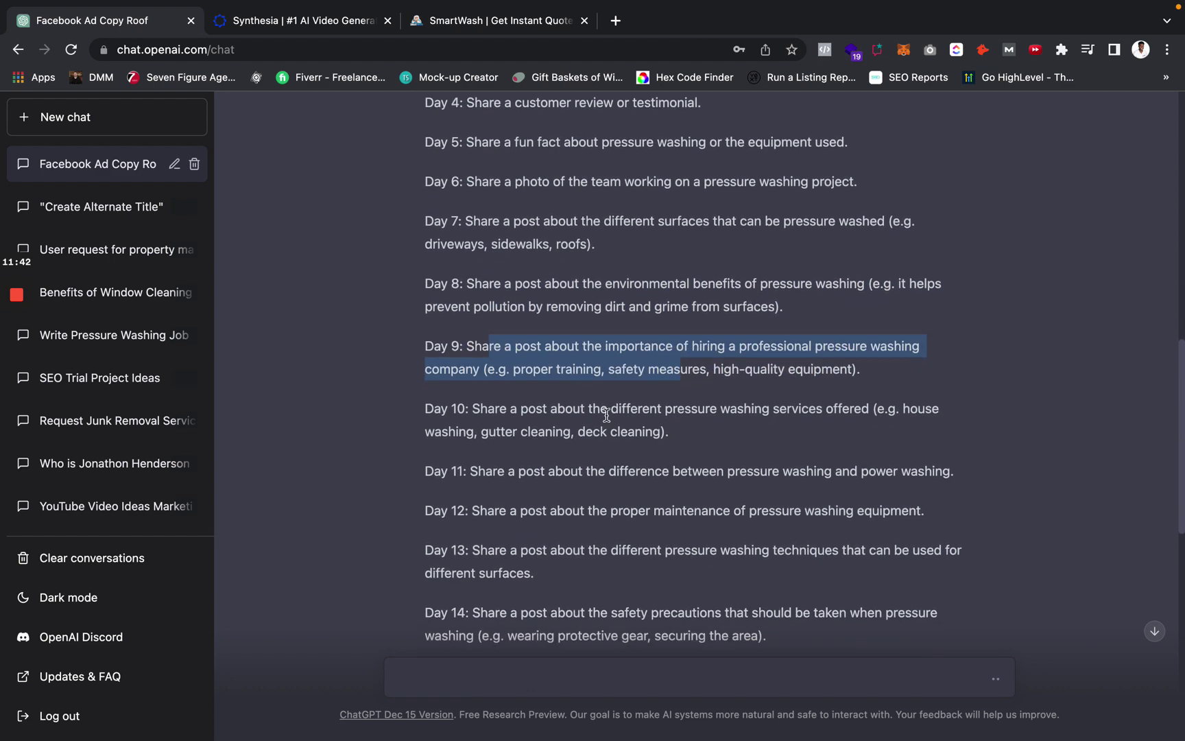
{"action": "left_click_drag", "start_coordinate": [490, 406], "coordinate": [714, 417]}
{"action": "left_click", "coordinate": [686, 415]}
{"action": "scroll", "coordinate": [670, 446], "scroll_direction": "down", "scroll_amount": 10}
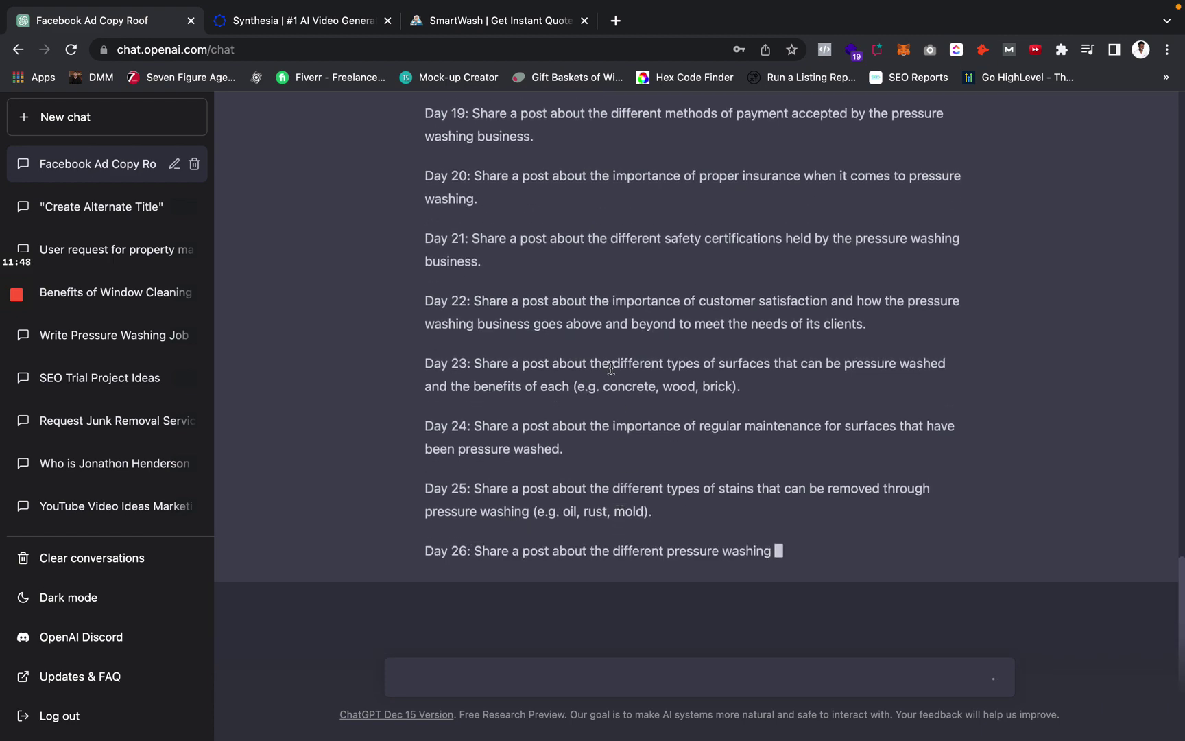
Go back through the Day 21, Day 20 and Day 19 ideas on certifications, insurance and payment methods
{"action": "scroll", "coordinate": [611, 368], "scroll_direction": "up", "scroll_amount": 2}
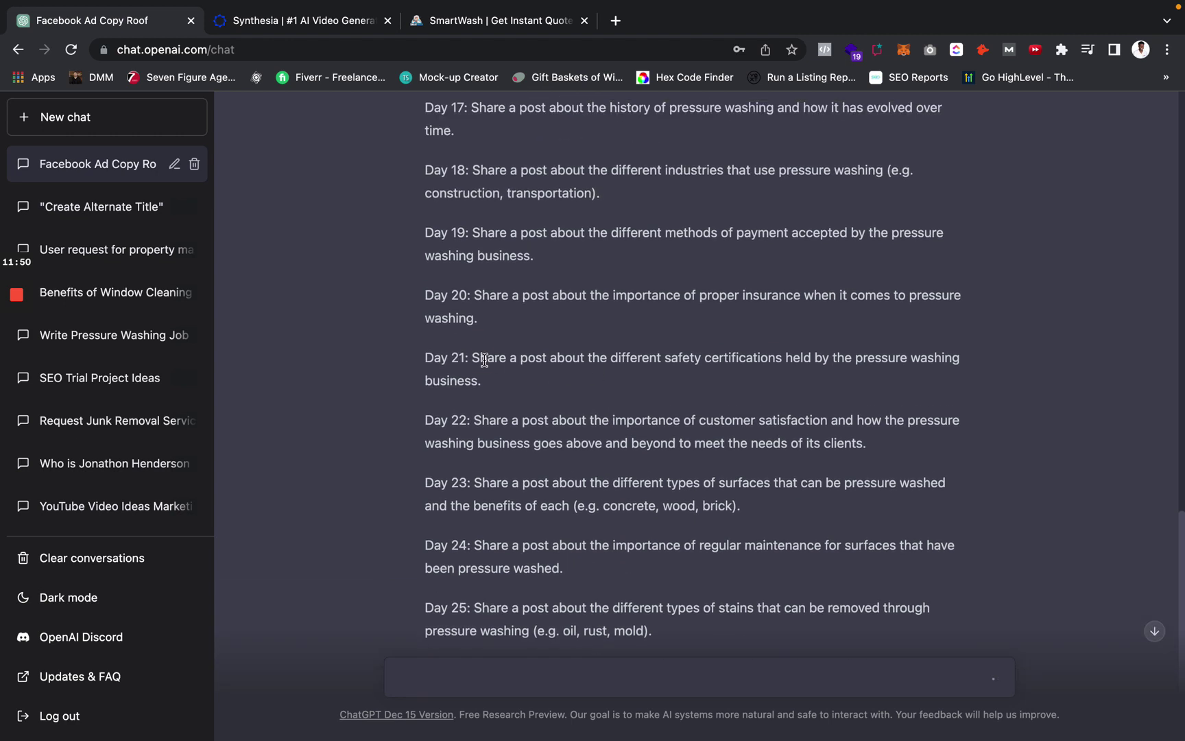
{"action": "left_click_drag", "start_coordinate": [483, 358], "coordinate": [858, 369]}
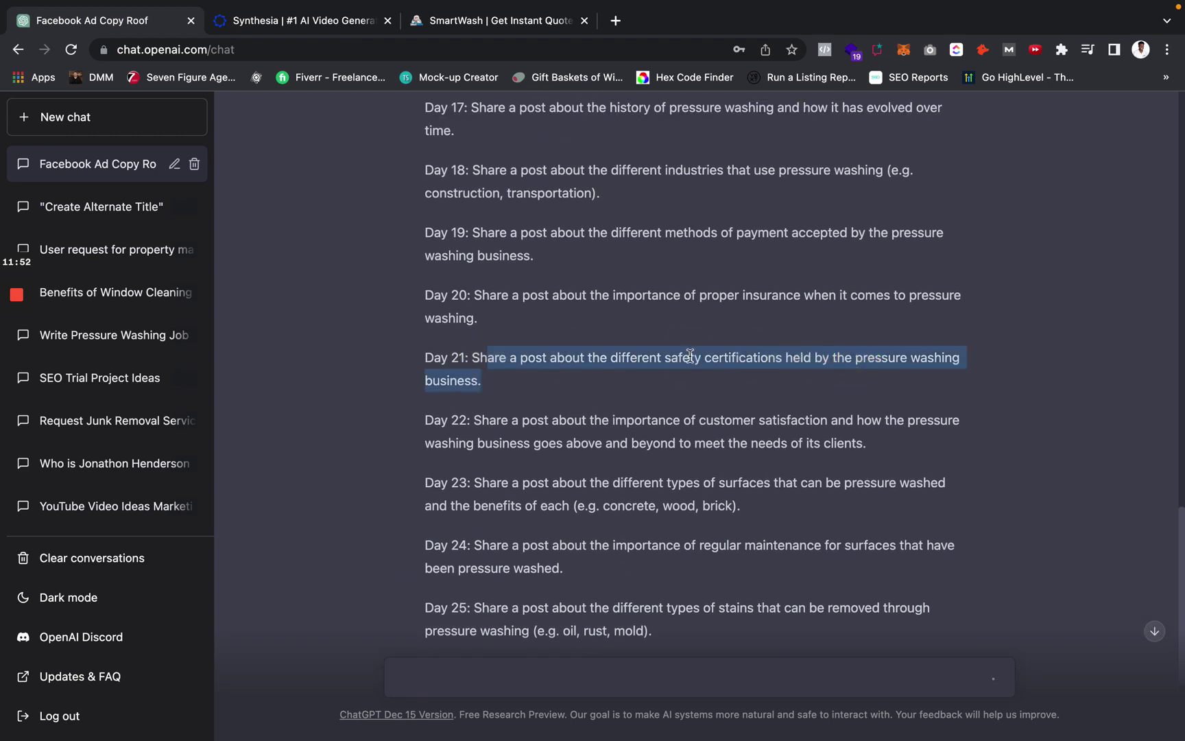
{"action": "left_click", "coordinate": [688, 357]}
{"action": "scroll", "coordinate": [666, 357], "scroll_direction": "up", "scroll_amount": 1}
{"action": "left_click_drag", "start_coordinate": [491, 325], "coordinate": [834, 355]}
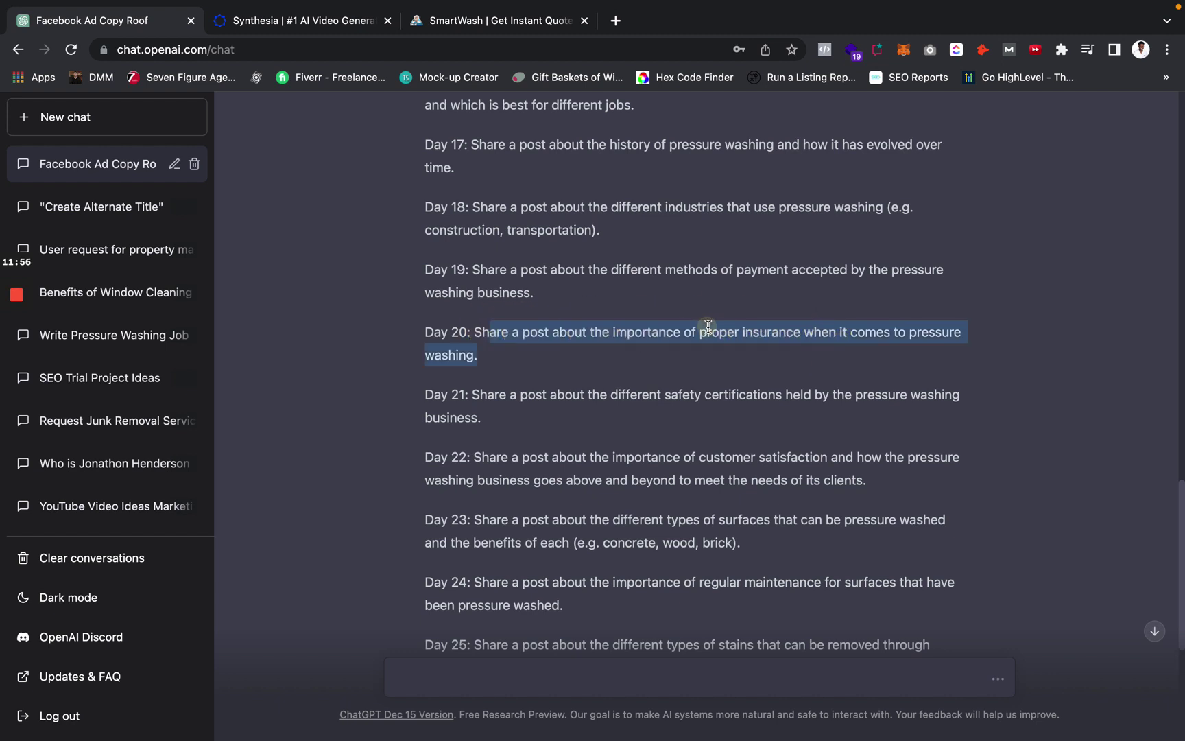
{"action": "left_click", "coordinate": [707, 328]}
{"action": "scroll", "coordinate": [562, 299], "scroll_direction": "up", "scroll_amount": 2}
{"action": "left_click_drag", "start_coordinate": [490, 329], "coordinate": [719, 347]}
{"action": "left_click", "coordinate": [704, 337]}
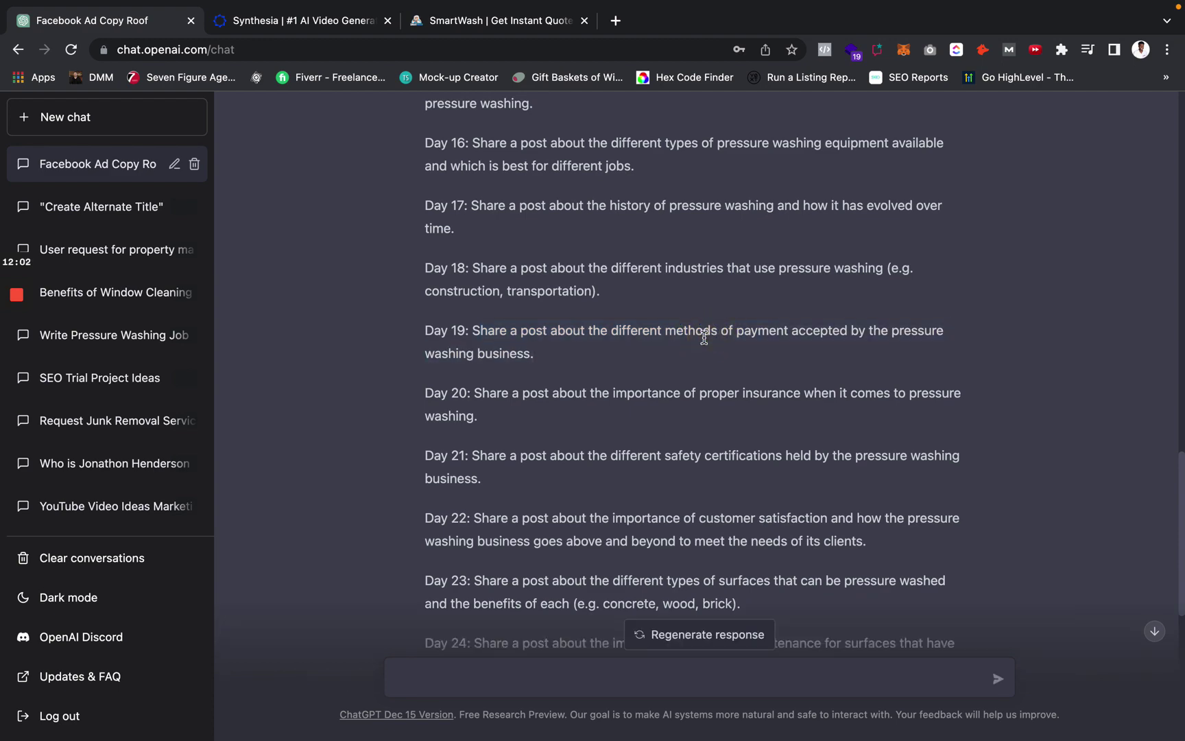
Read the closing Day 30 entry about thanking customers at the end of the calendar
{"action": "scroll", "coordinate": [704, 337], "scroll_direction": "down", "scroll_amount": 10}
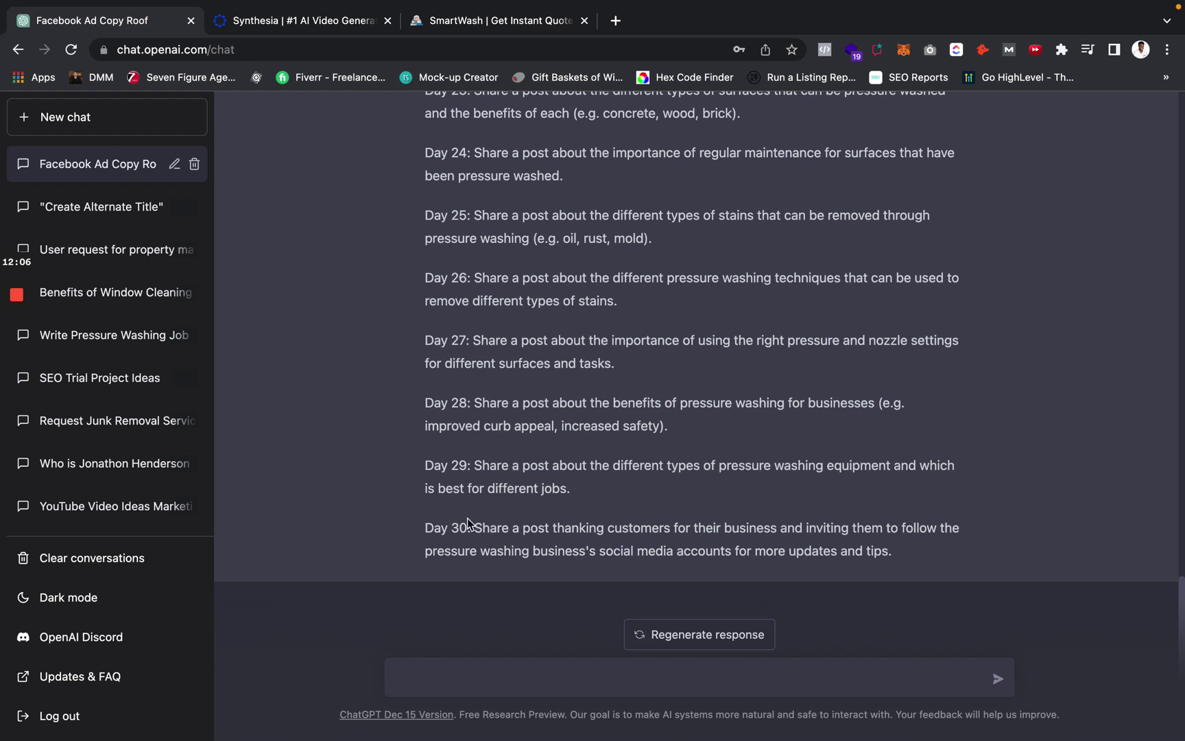
{"action": "left_click_drag", "start_coordinate": [466, 519], "coordinate": [904, 551]}
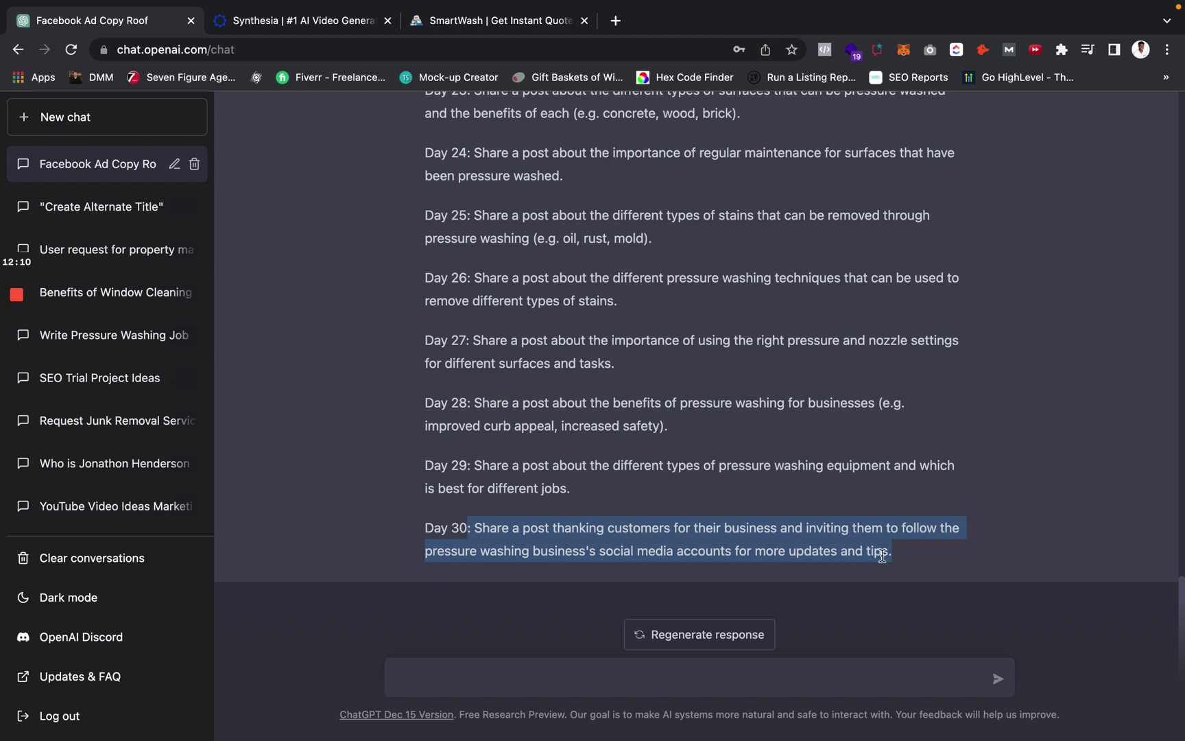
{"action": "left_click_drag", "start_coordinate": [922, 556], "coordinate": [445, 516]}
{"action": "left_click", "coordinate": [552, 522]}
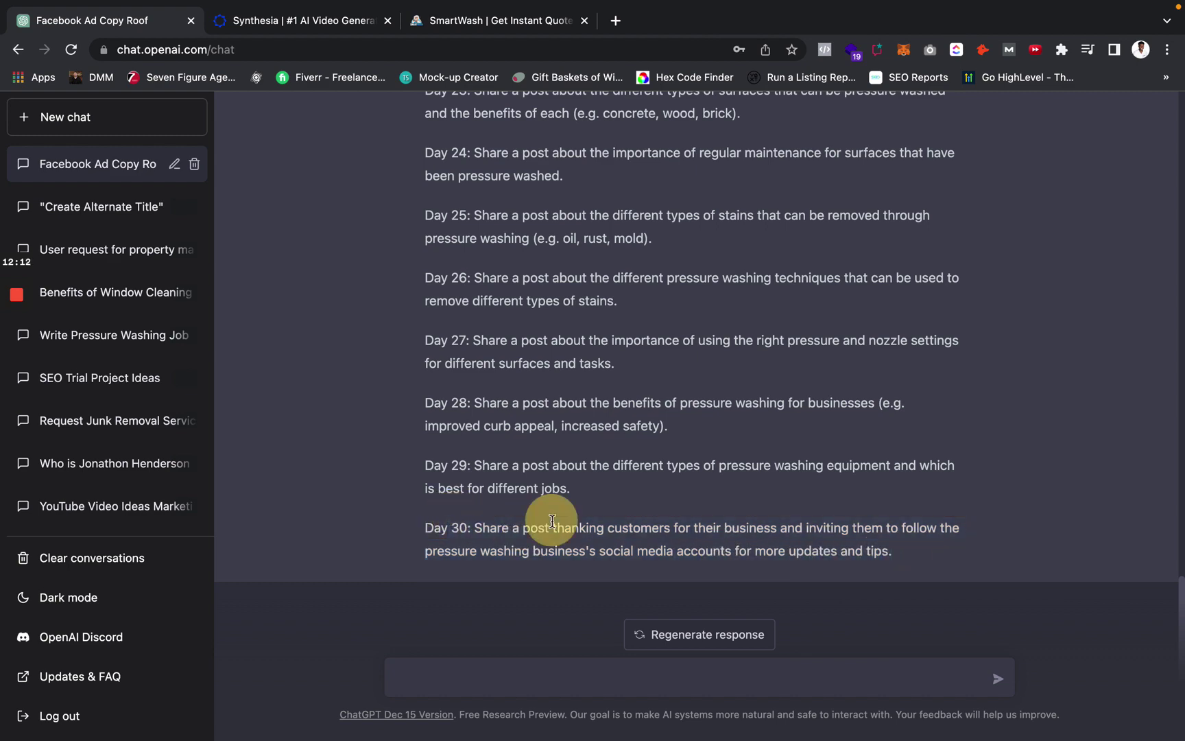
Skim the whole 30-day calendar from end to start and back to review all its entries
{"action": "scroll", "coordinate": [666, 310], "scroll_direction": "up", "scroll_amount": 12}
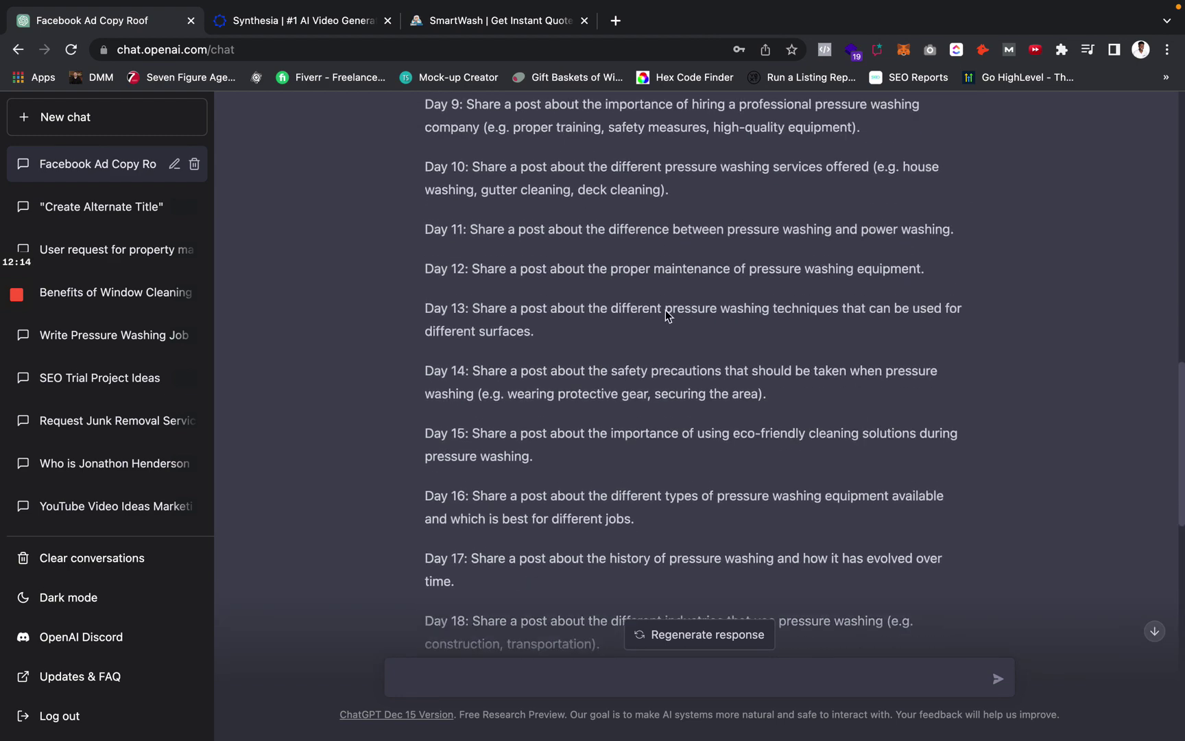
{"action": "scroll", "coordinate": [666, 310], "scroll_direction": "up", "scroll_amount": 8}
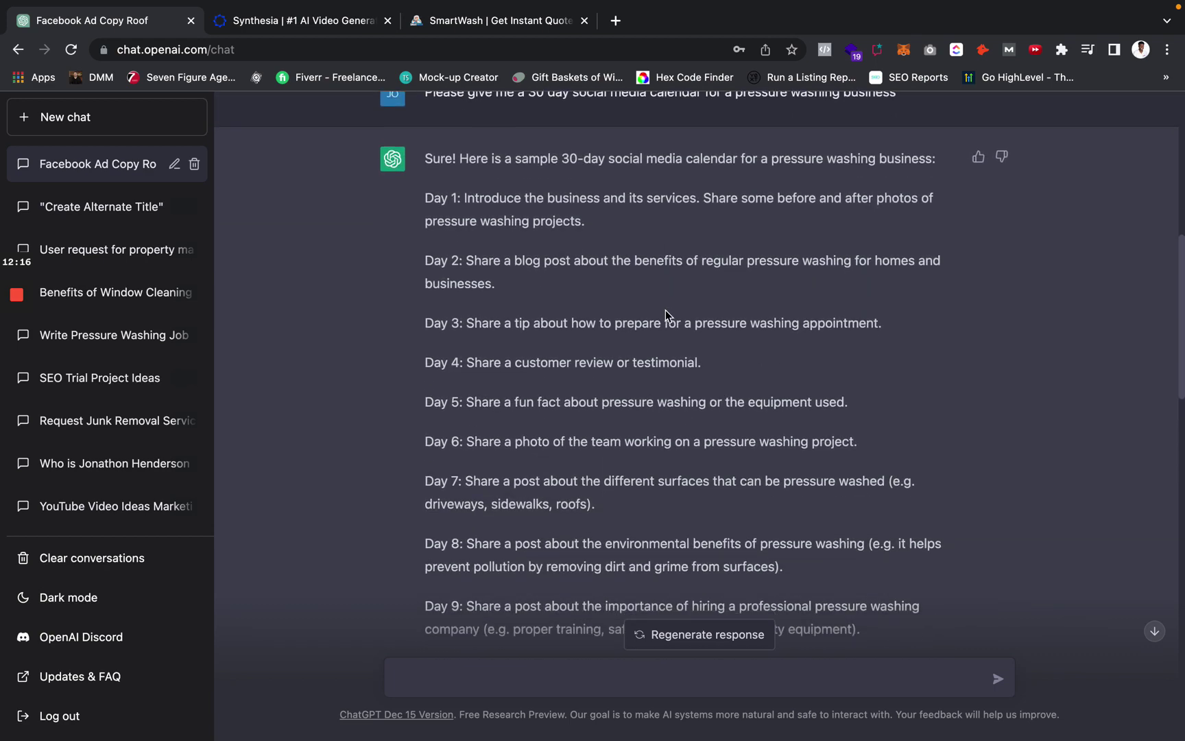
{"action": "scroll", "coordinate": [666, 310], "scroll_direction": "down", "scroll_amount": 20}
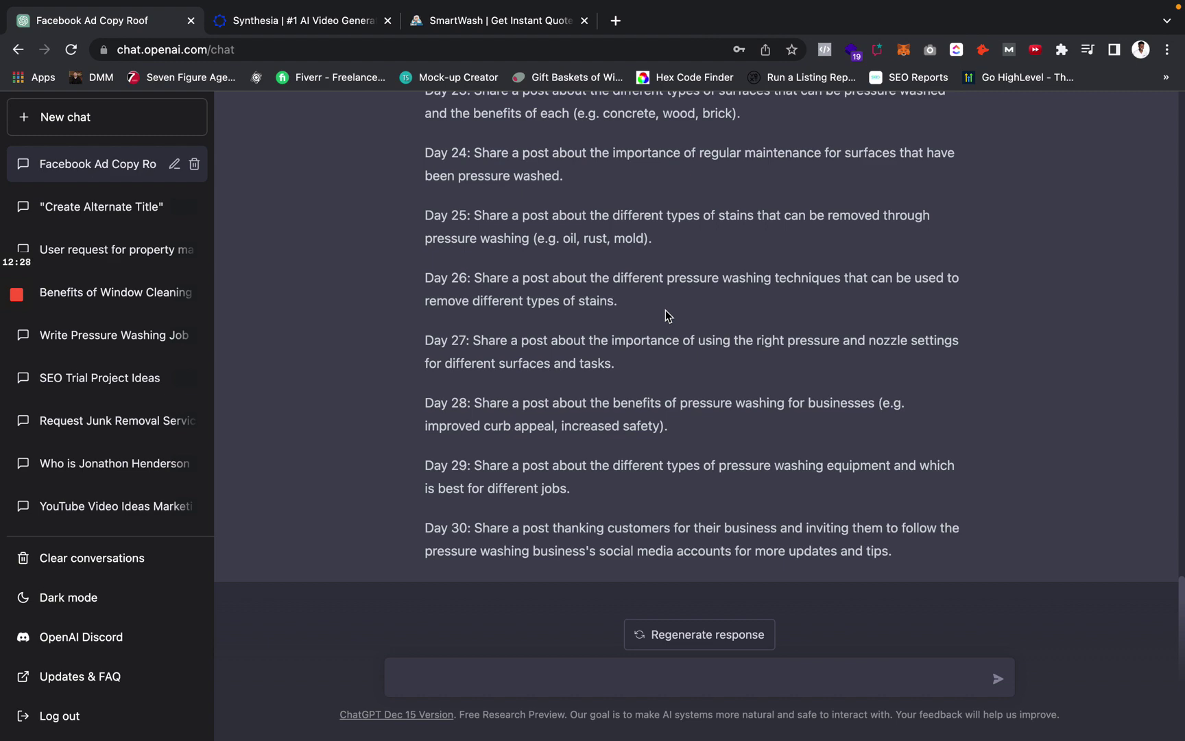
{"action": "scroll", "coordinate": [666, 315], "scroll_direction": "up", "scroll_amount": 15}
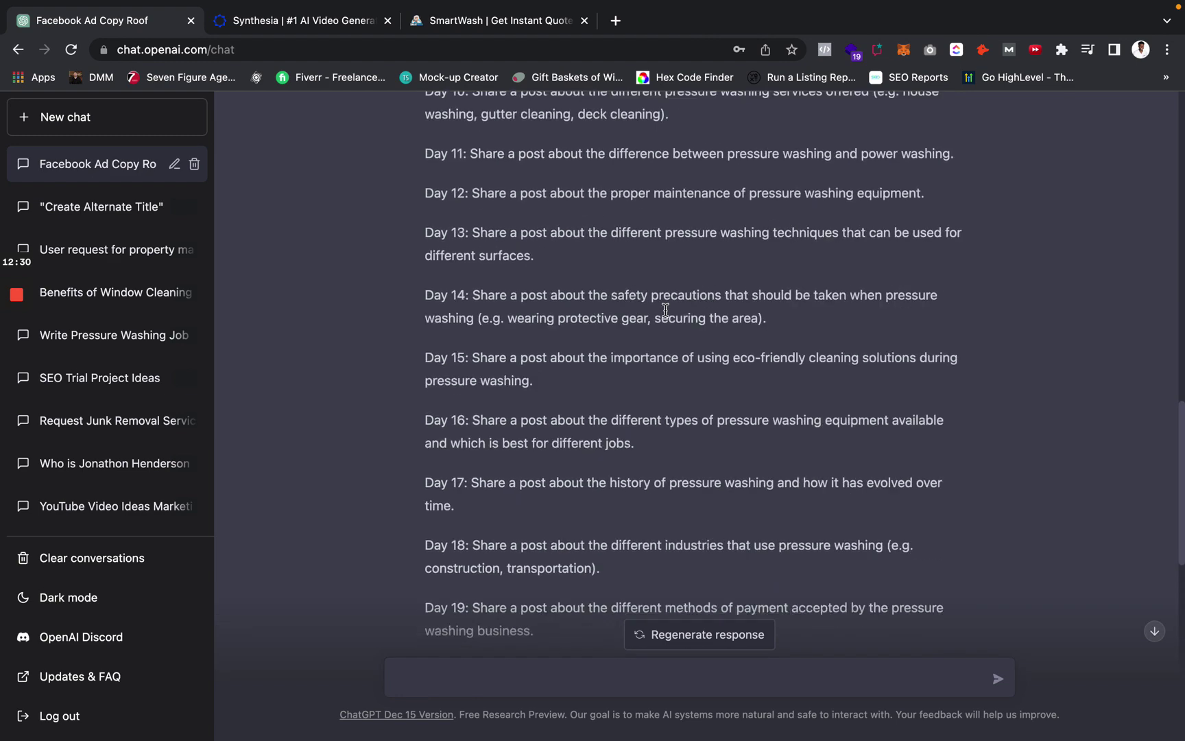
{"action": "scroll", "coordinate": [666, 315], "scroll_direction": "up", "scroll_amount": 1}
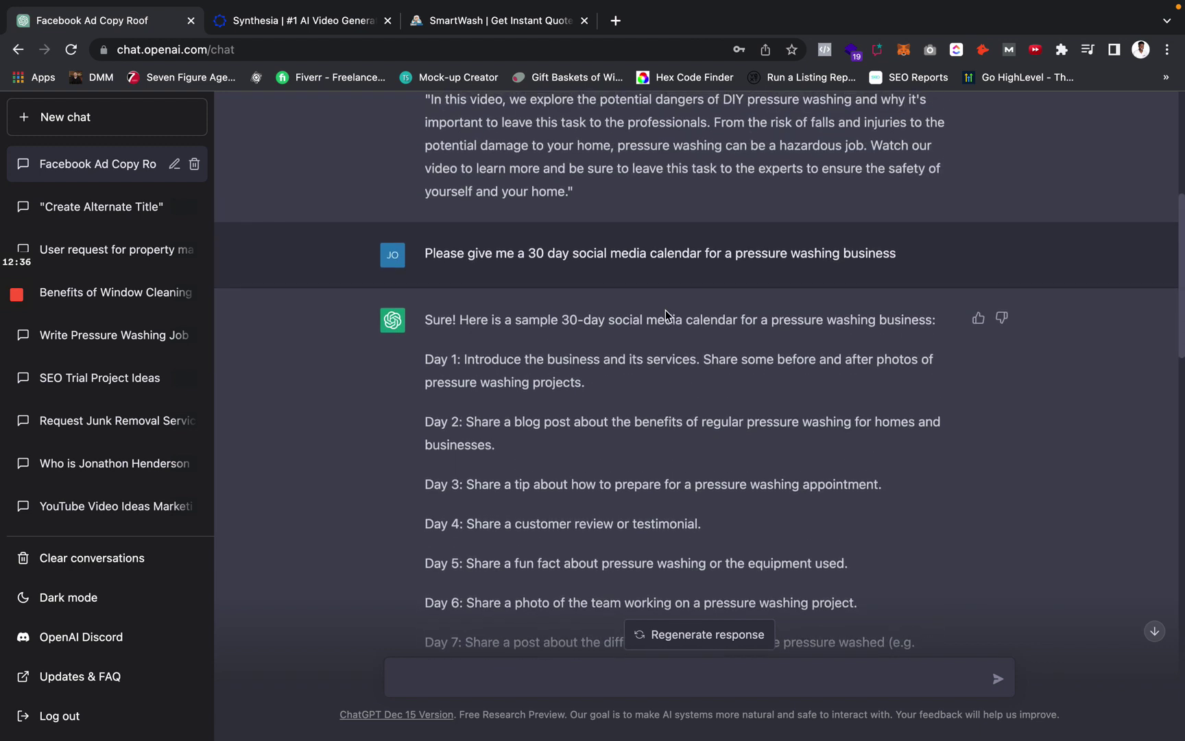
Submit the prompt "Please write a phone script to respond to an angry homeowner who is mad about our pressure washing service"
{"action": "scroll", "coordinate": [666, 312], "scroll_direction": "down", "scroll_amount": 15}
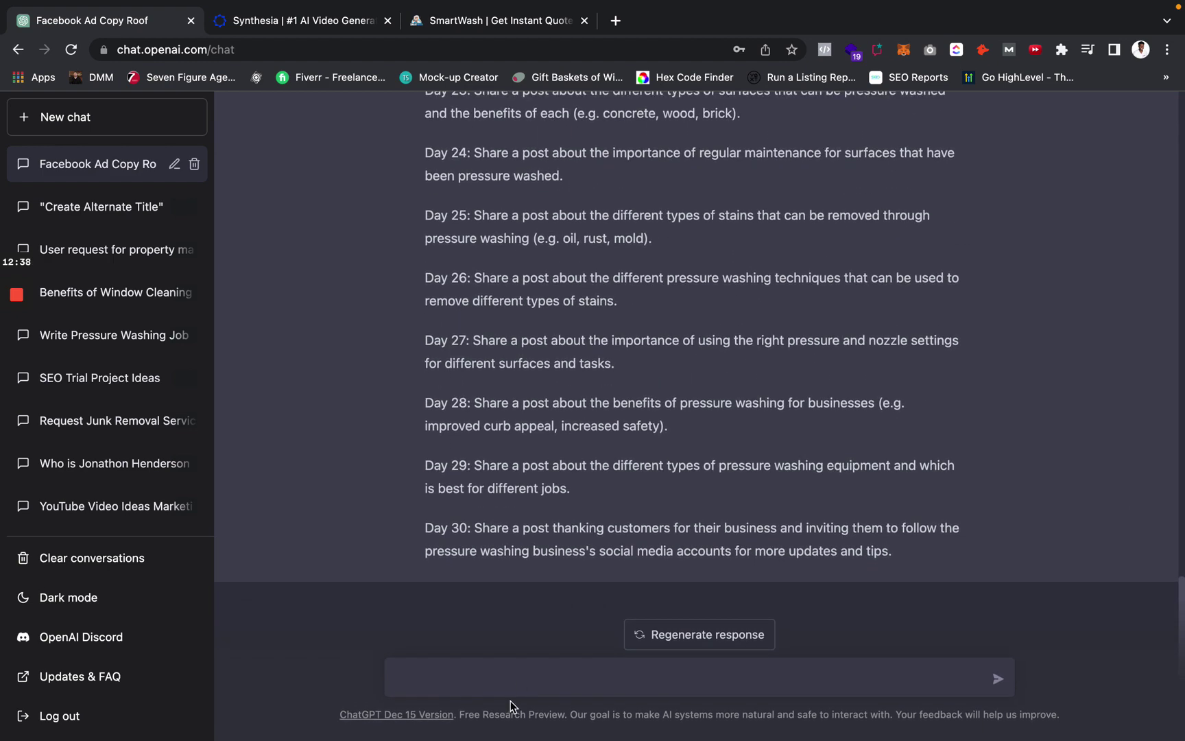
{"action": "left_click", "coordinate": [504, 679]}
{"action": "type", "text": "Please write a phone script"}
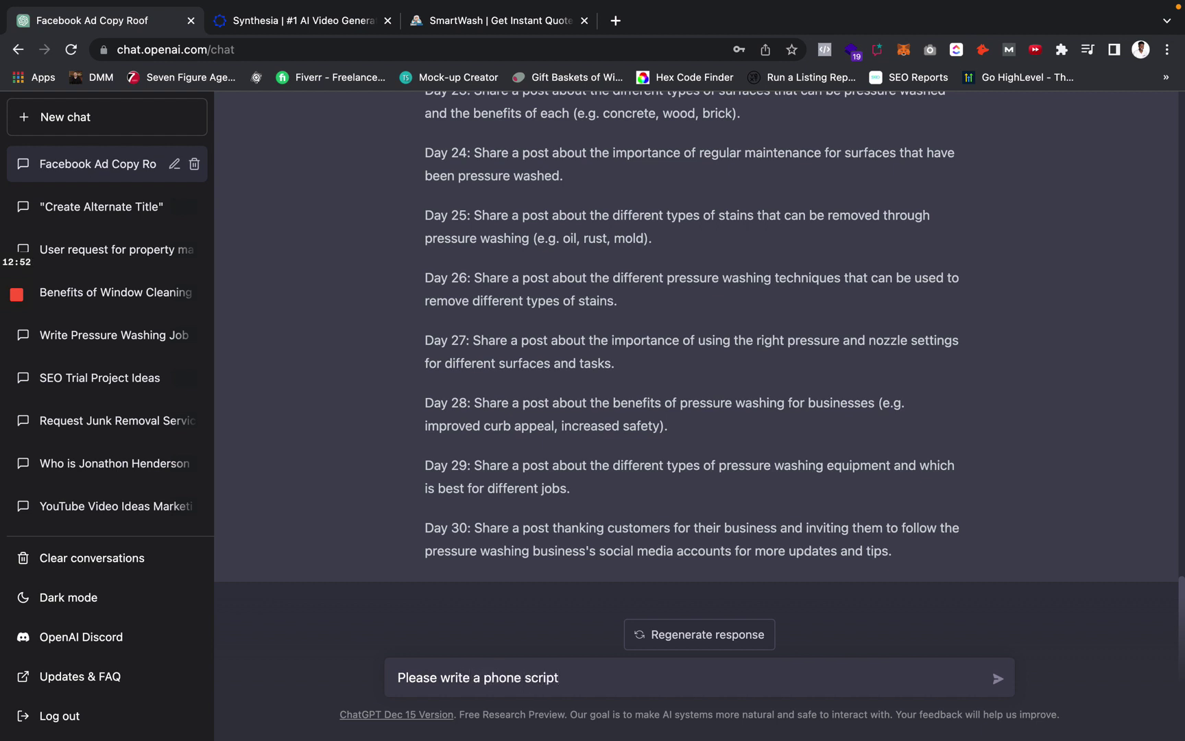
{"action": "type", "text": "spond to an angry "}
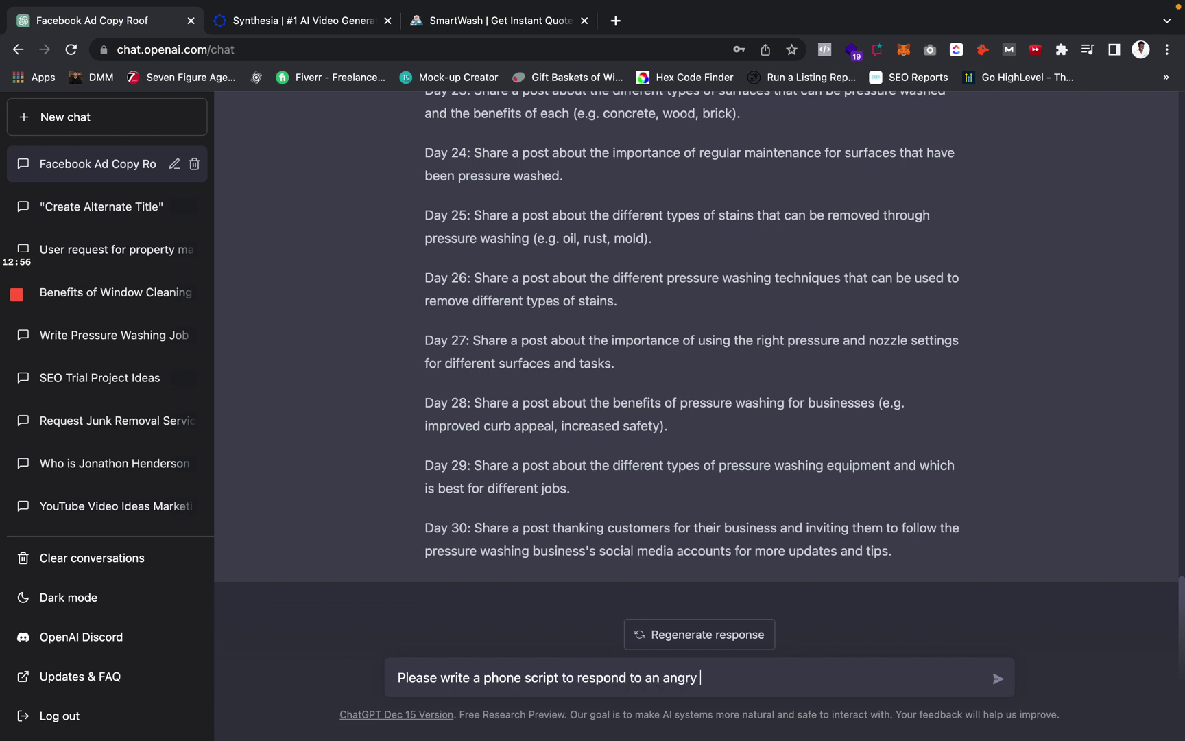
{"action": "type", "text": "homewoner who"}
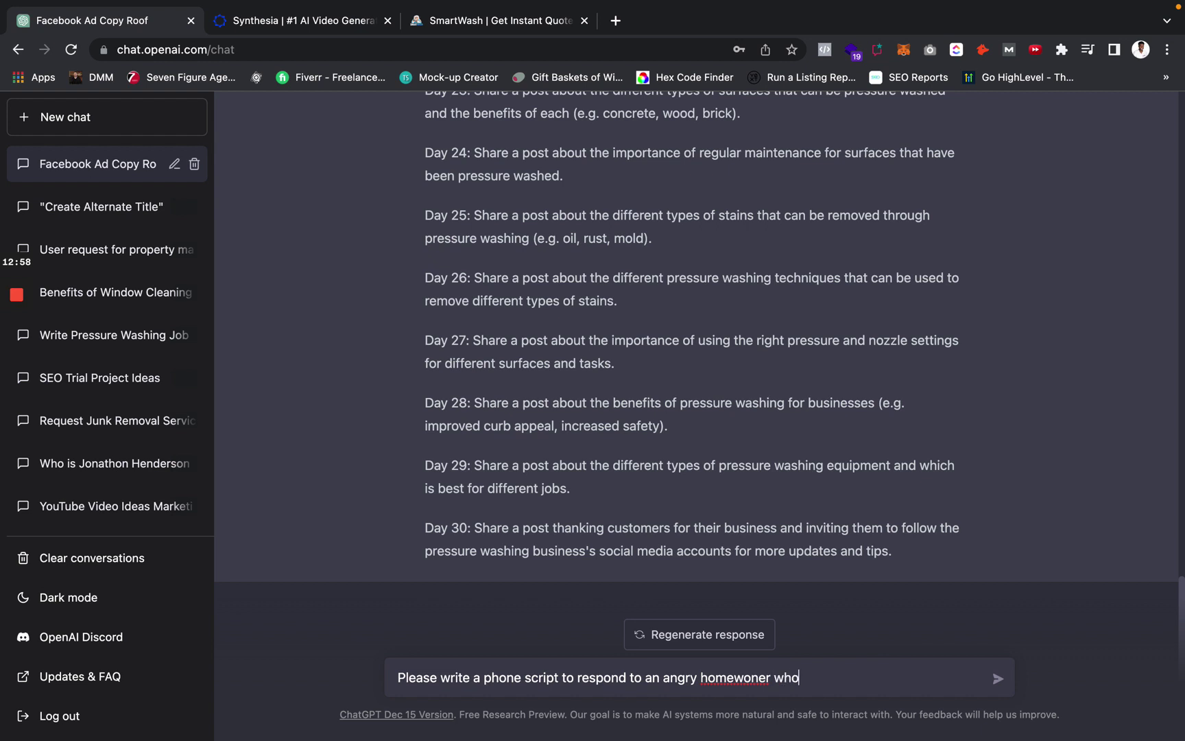
{"action": "key", "text": "BackSpace"}
{"action": "key", "text": "BackSpace"}
{"action": "key", "text": "BackSpace"}
{"action": "type", "text": "wner who is mad about our pressure washing servi"}
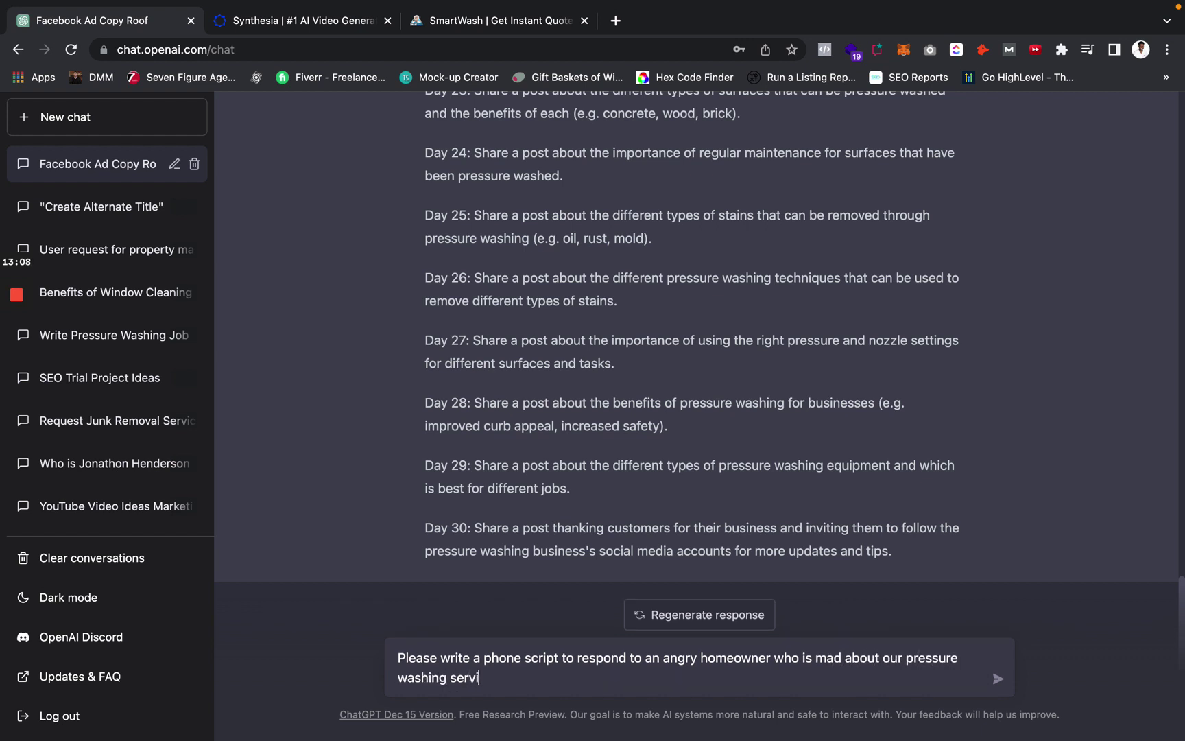
{"action": "type", "text": "ce"}
{"action": "key", "text": "Return"}
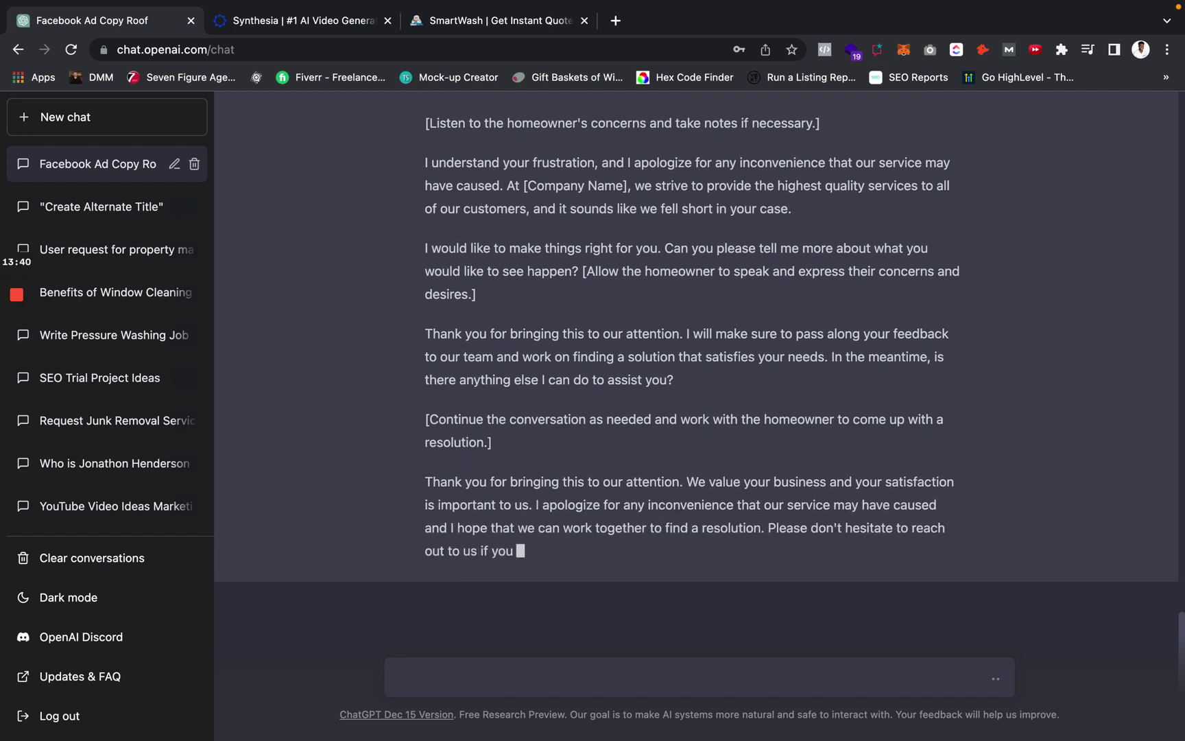
Read the phone script's opening, from the greeting and note-taking cue through the apology and the question about the homeowner's desired outcome
{"action": "scroll", "coordinate": [738, 448], "scroll_direction": "up", "scroll_amount": 5}
{"action": "scroll", "coordinate": [739, 448], "scroll_direction": "down", "scroll_amount": 2}
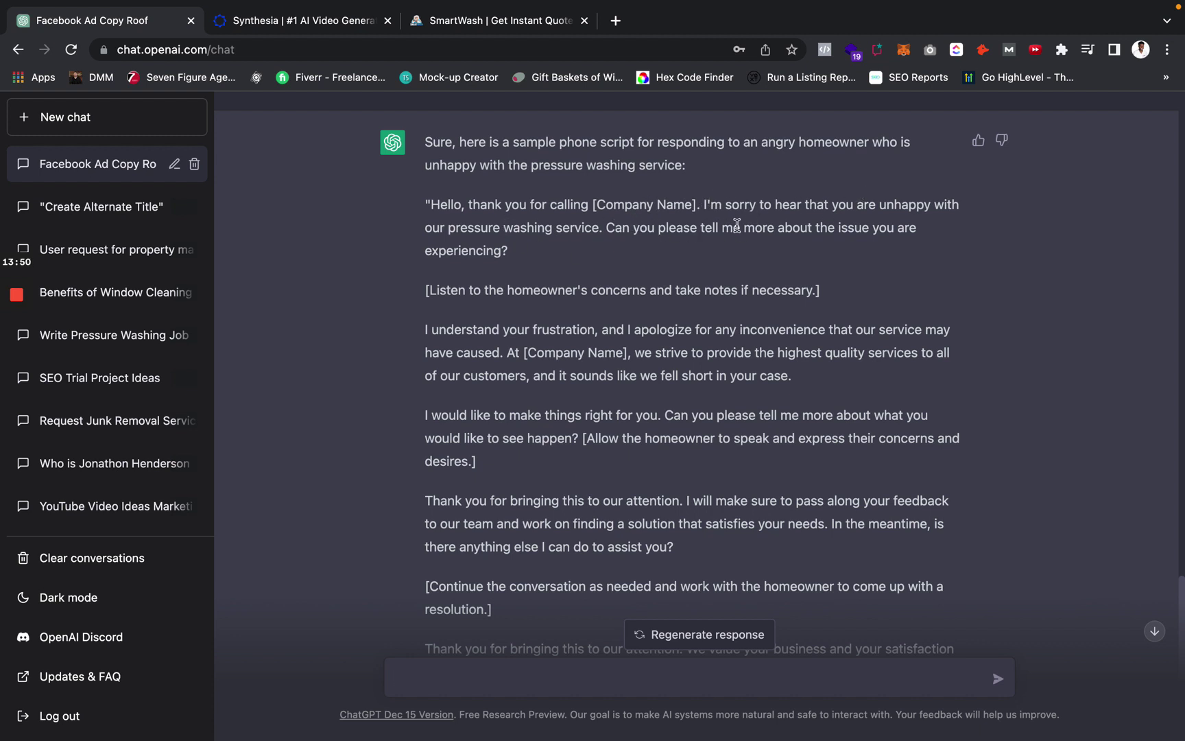
{"action": "triple_click", "coordinate": [465, 287]}
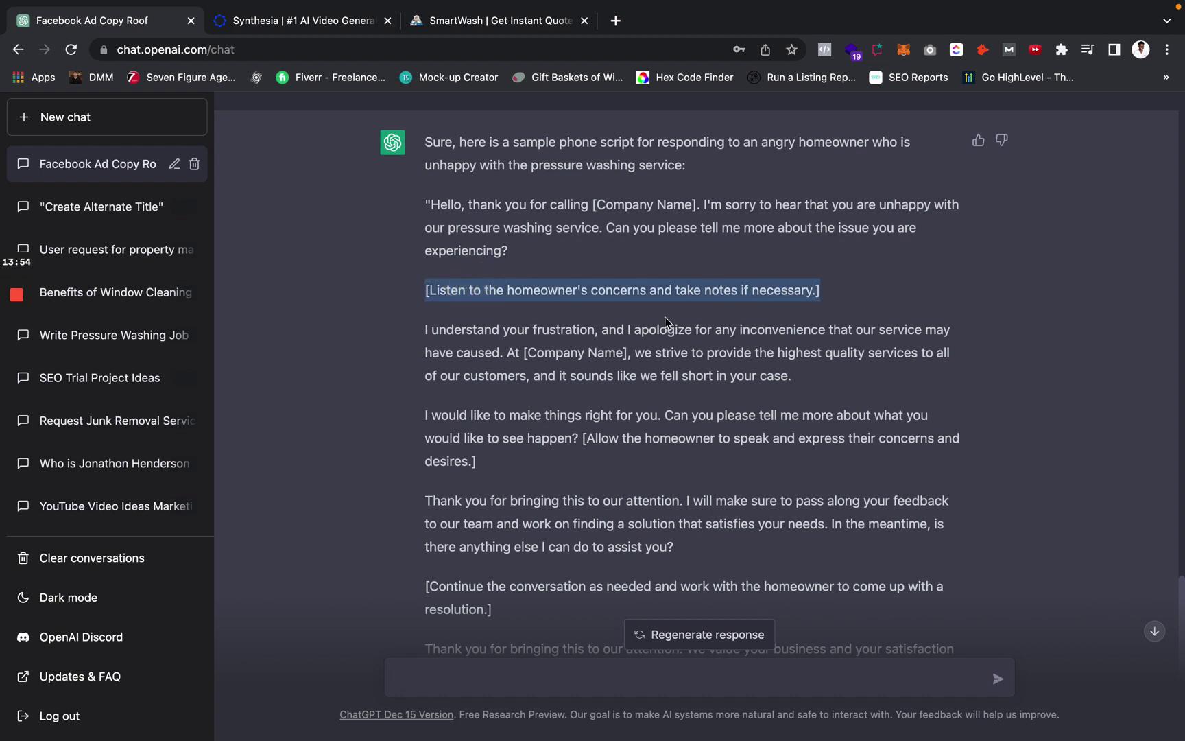
{"action": "scroll", "coordinate": [664, 317], "scroll_direction": "down", "scroll_amount": 1}
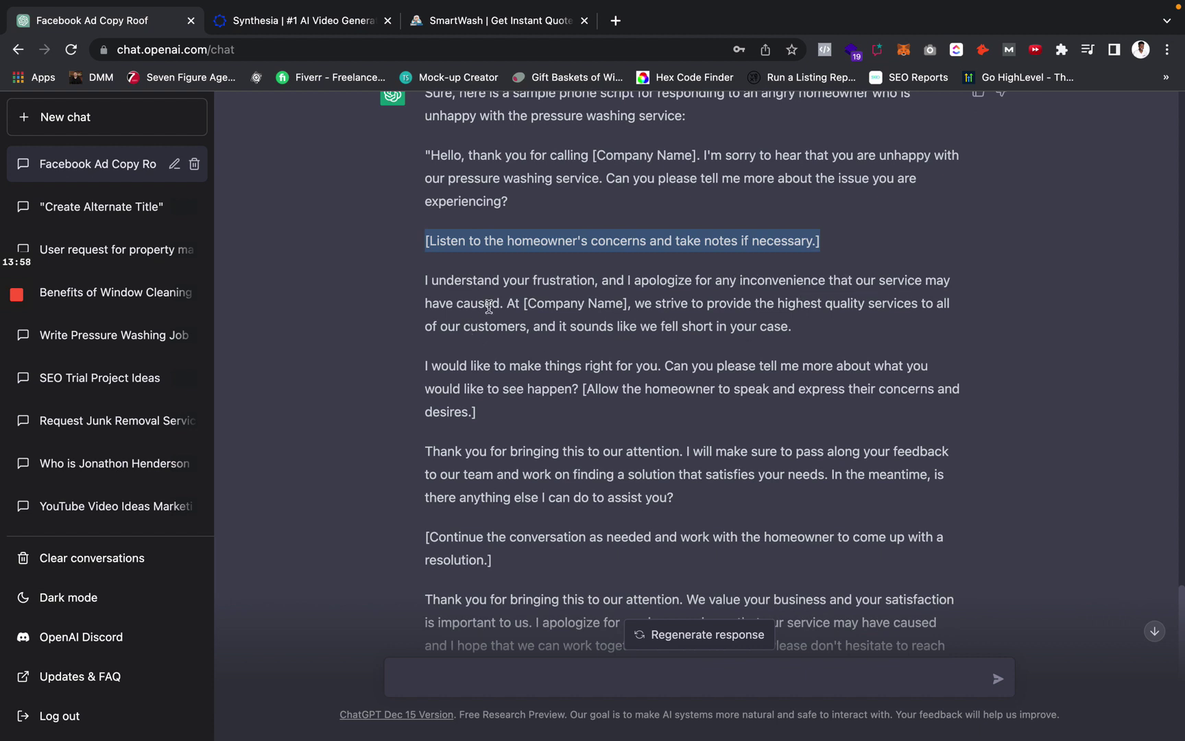
{"action": "left_click_drag", "start_coordinate": [508, 304], "coordinate": [621, 306]}
{"action": "left_click", "coordinate": [678, 304]}
{"action": "left_click", "coordinate": [879, 314]}
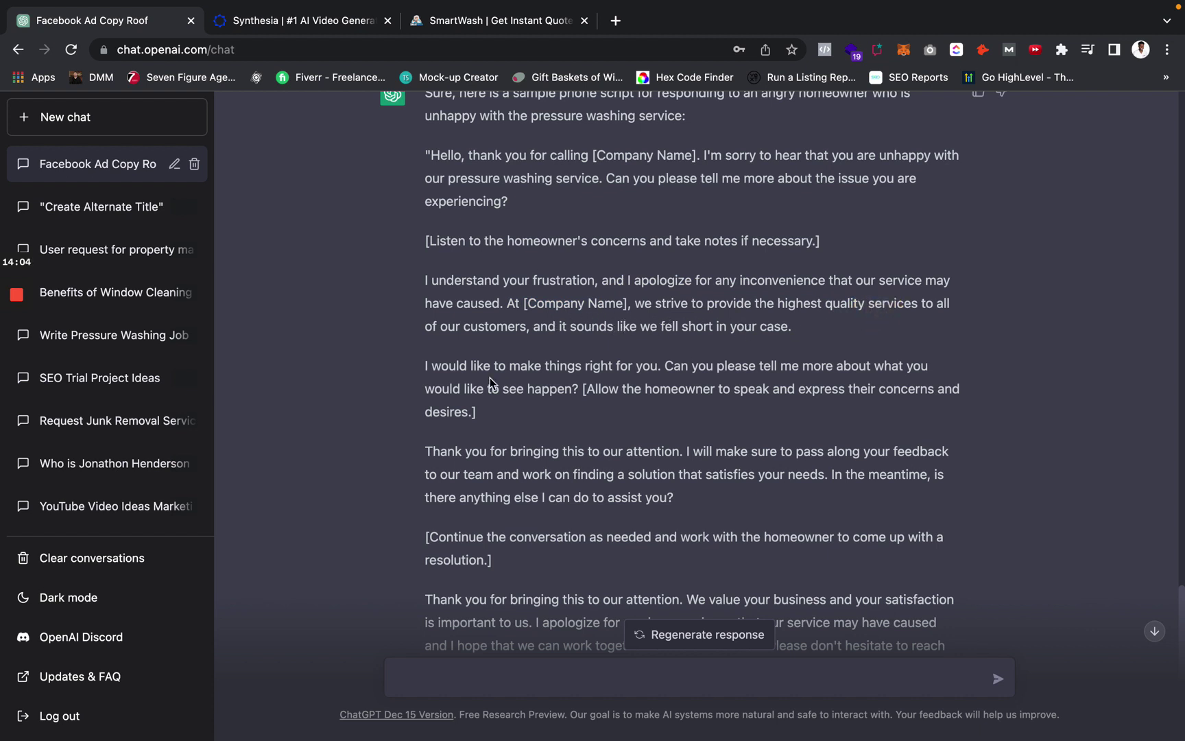
{"action": "scroll", "coordinate": [490, 377], "scroll_direction": "down", "scroll_amount": 1}
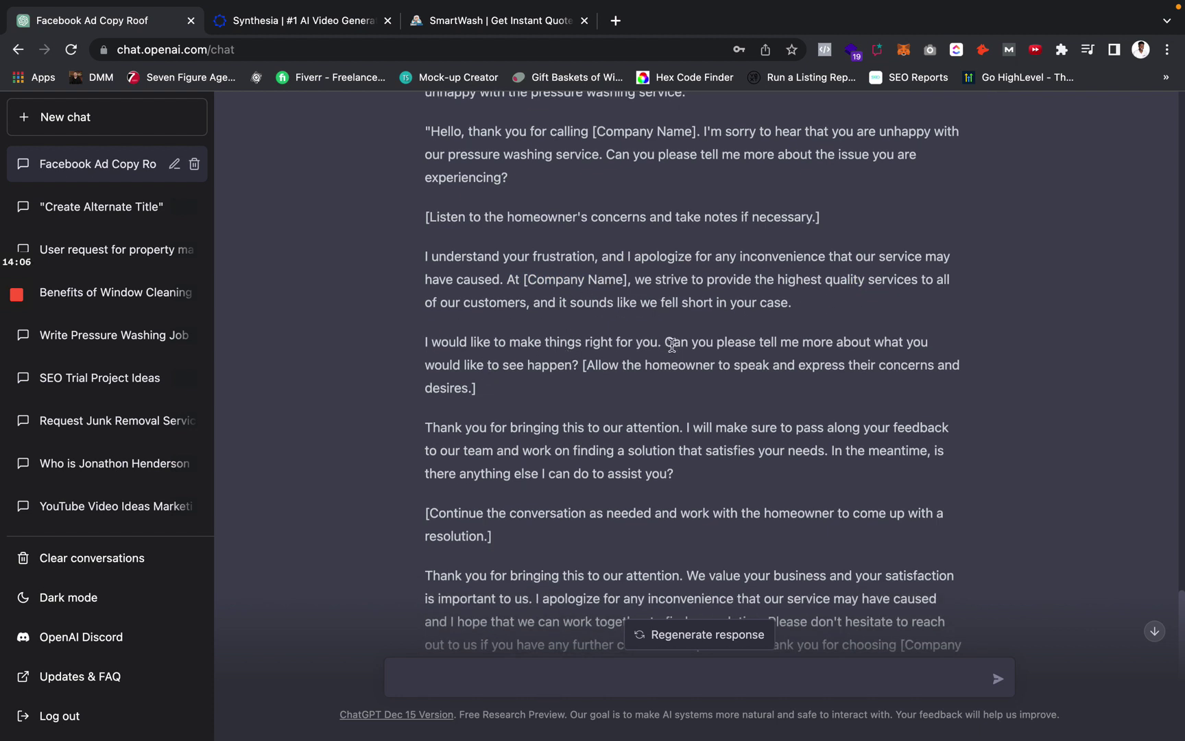
{"action": "left_click_drag", "start_coordinate": [665, 343], "coordinate": [699, 388]}
{"action": "left_click", "coordinate": [699, 389]}
{"action": "scroll", "coordinate": [699, 388], "scroll_direction": "down", "scroll_amount": 5}
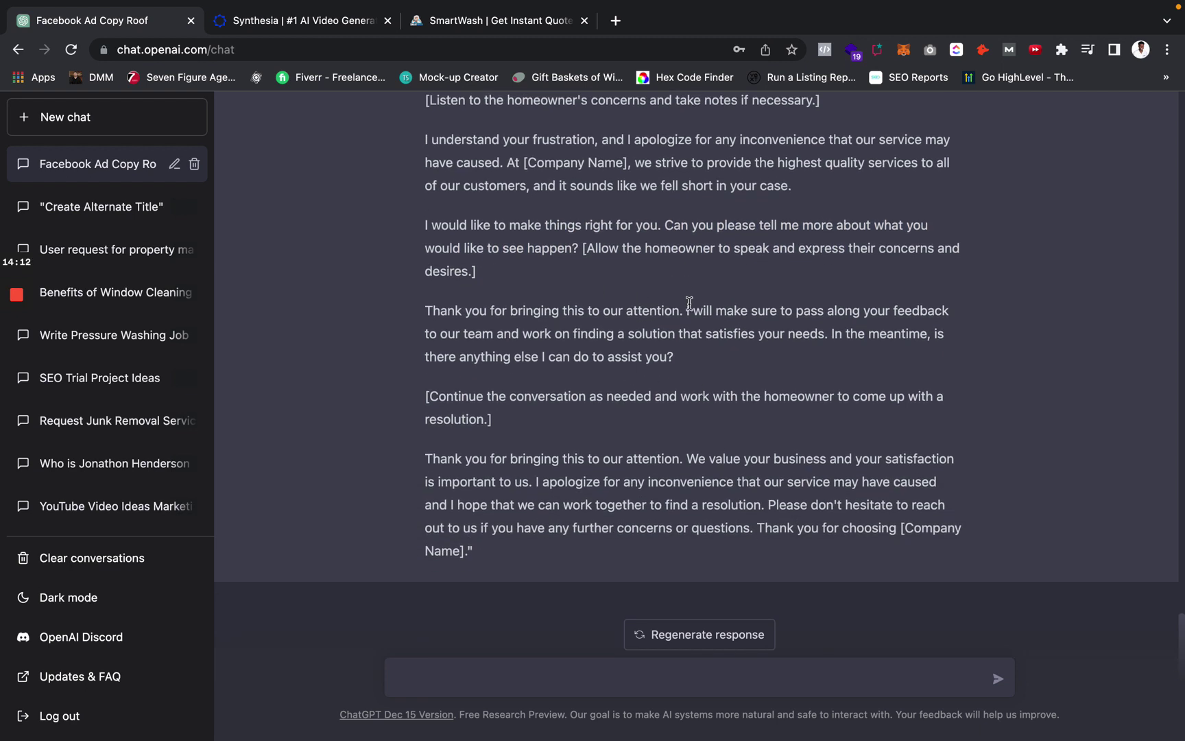
Read the rest of the phone script, highlighting the feedback promise, the resolution cue and the closing thank-you paragraph
{"action": "left_click_drag", "start_coordinate": [689, 303], "coordinate": [850, 355]}
{"action": "left_click", "coordinate": [832, 338]}
{"action": "left_click", "coordinate": [604, 365]}
{"action": "left_click_drag", "start_coordinate": [426, 395], "coordinate": [725, 411]}
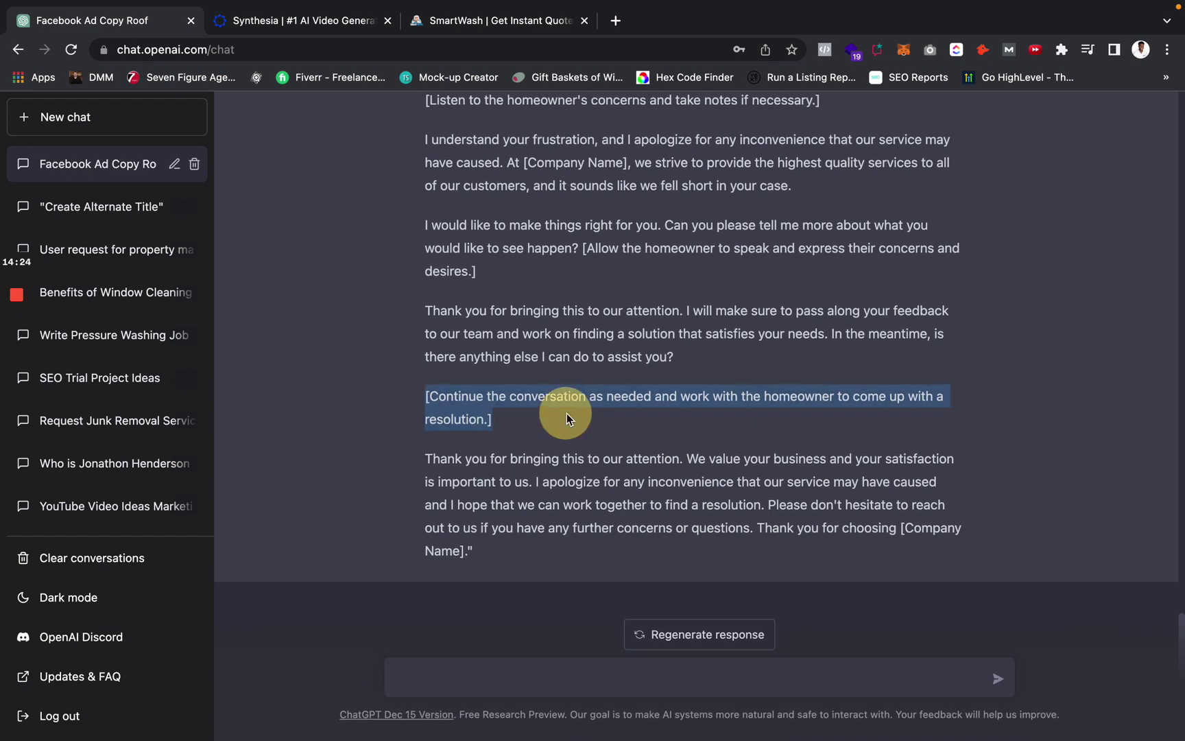
{"action": "scroll", "coordinate": [587, 430], "scroll_direction": "up", "scroll_amount": 3}
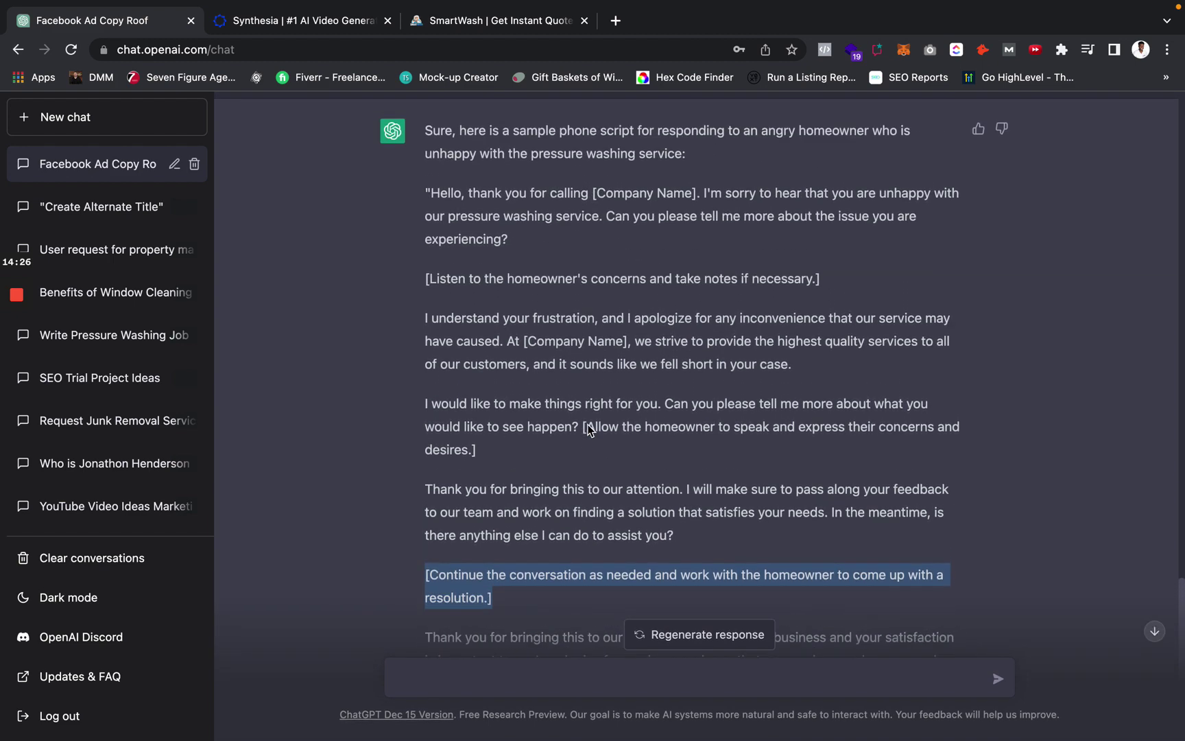
{"action": "scroll", "coordinate": [587, 430], "scroll_direction": "down", "scroll_amount": 3}
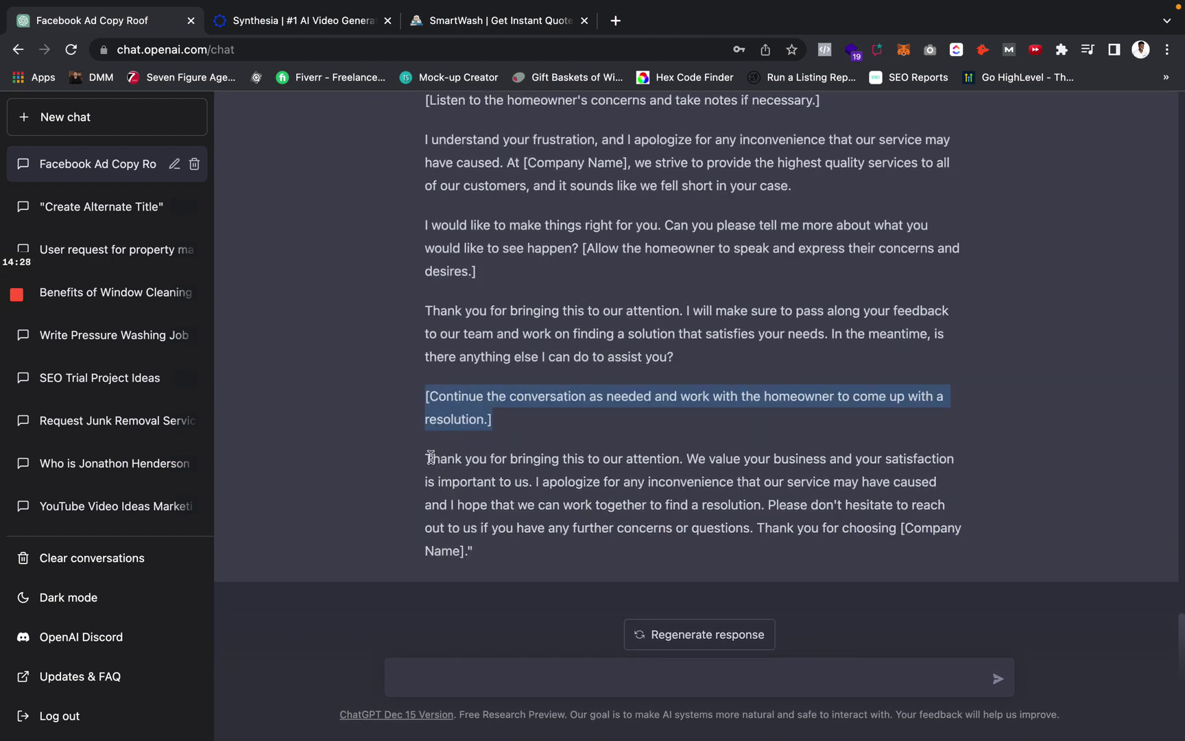
{"action": "left_click_drag", "start_coordinate": [431, 456], "coordinate": [841, 472]}
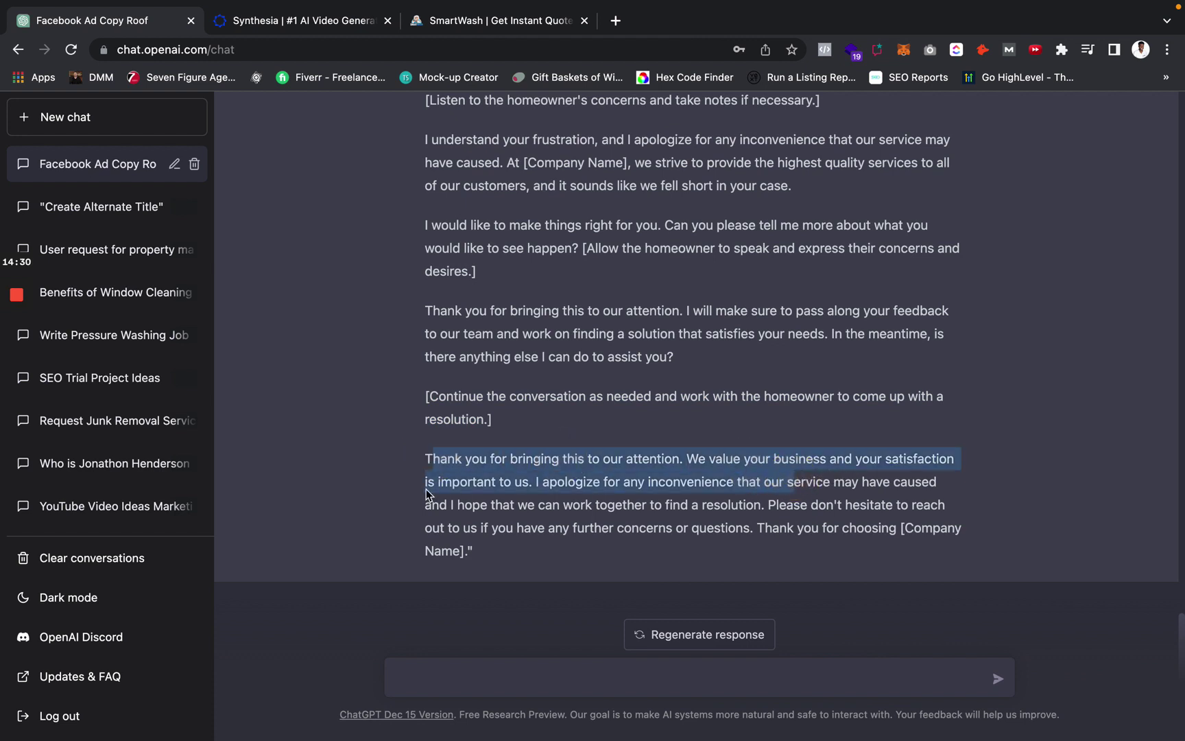
{"action": "left_click", "coordinate": [535, 476]}
{"action": "left_click_drag", "start_coordinate": [534, 478], "coordinate": [878, 528]}
{"action": "left_click", "coordinate": [758, 511]}
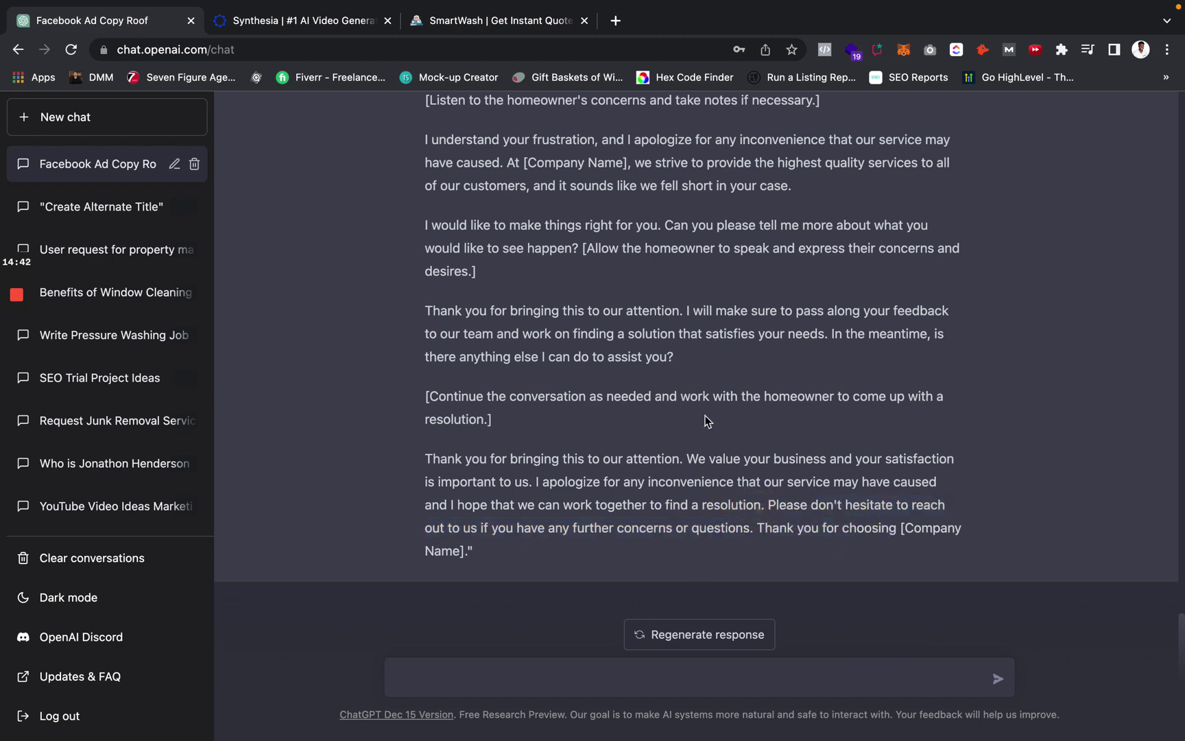
Look over the angry-homeowner phone script once more, ending back at its prompt
{"action": "scroll", "coordinate": [690, 382], "scroll_direction": "up", "scroll_amount": 1}
{"action": "scroll", "coordinate": [690, 382], "scroll_direction": "up", "scroll_amount": 3}
{"action": "scroll", "coordinate": [690, 383], "scroll_direction": "down", "scroll_amount": 4}
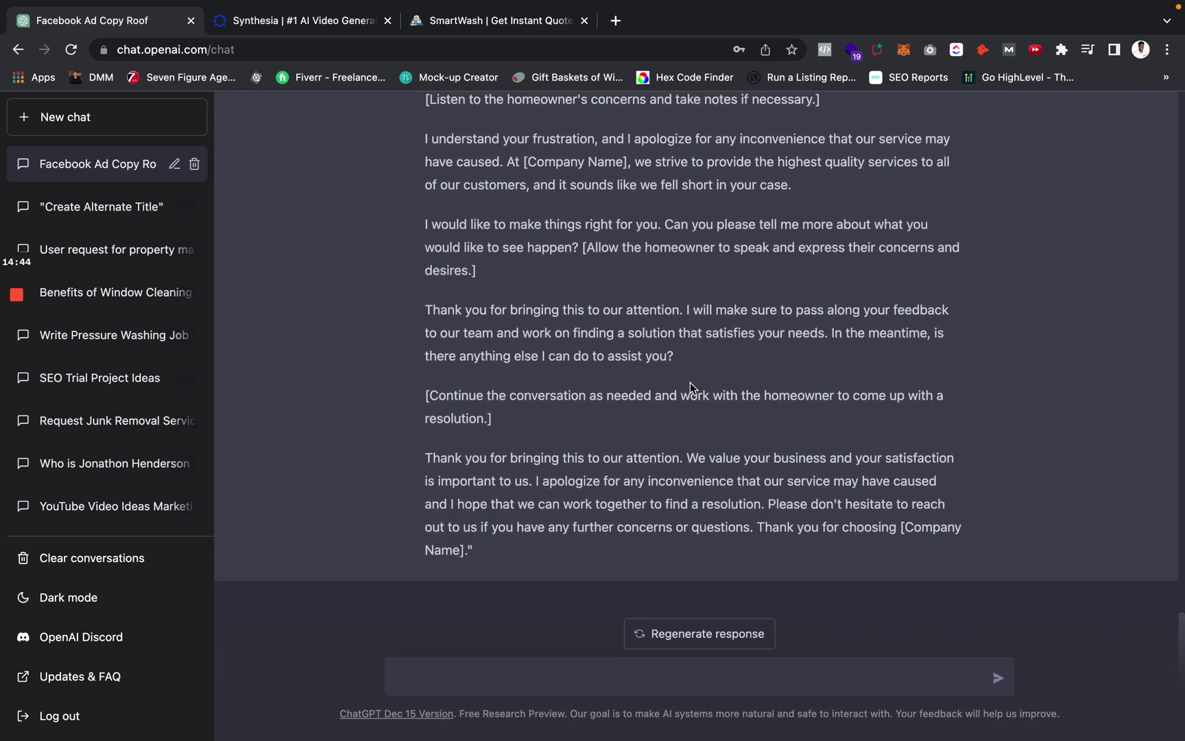
{"action": "scroll", "coordinate": [690, 383], "scroll_direction": "up", "scroll_amount": 4}
{"action": "scroll", "coordinate": [690, 383], "scroll_direction": "up", "scroll_amount": 1}
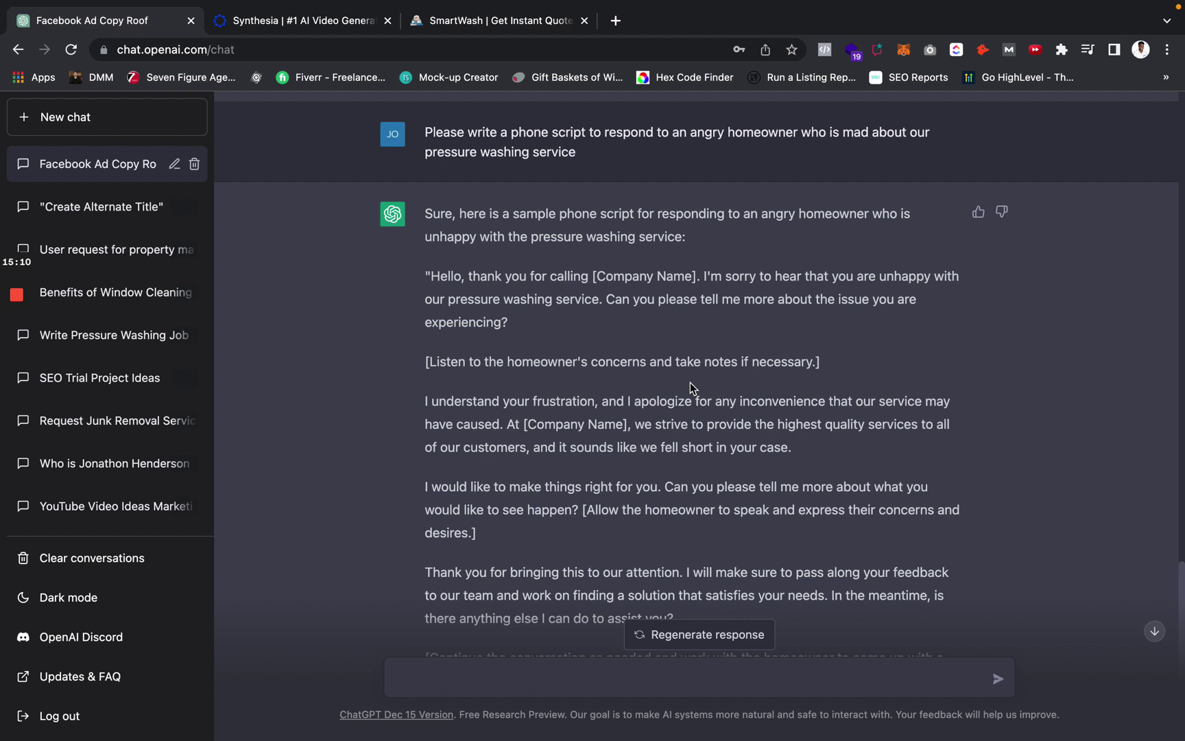
Submit the prompt "Please write a sales script for a door to door salesman offering pressure washing services", correcting the misspelled "pressure"
{"action": "left_click", "coordinate": [494, 669]}
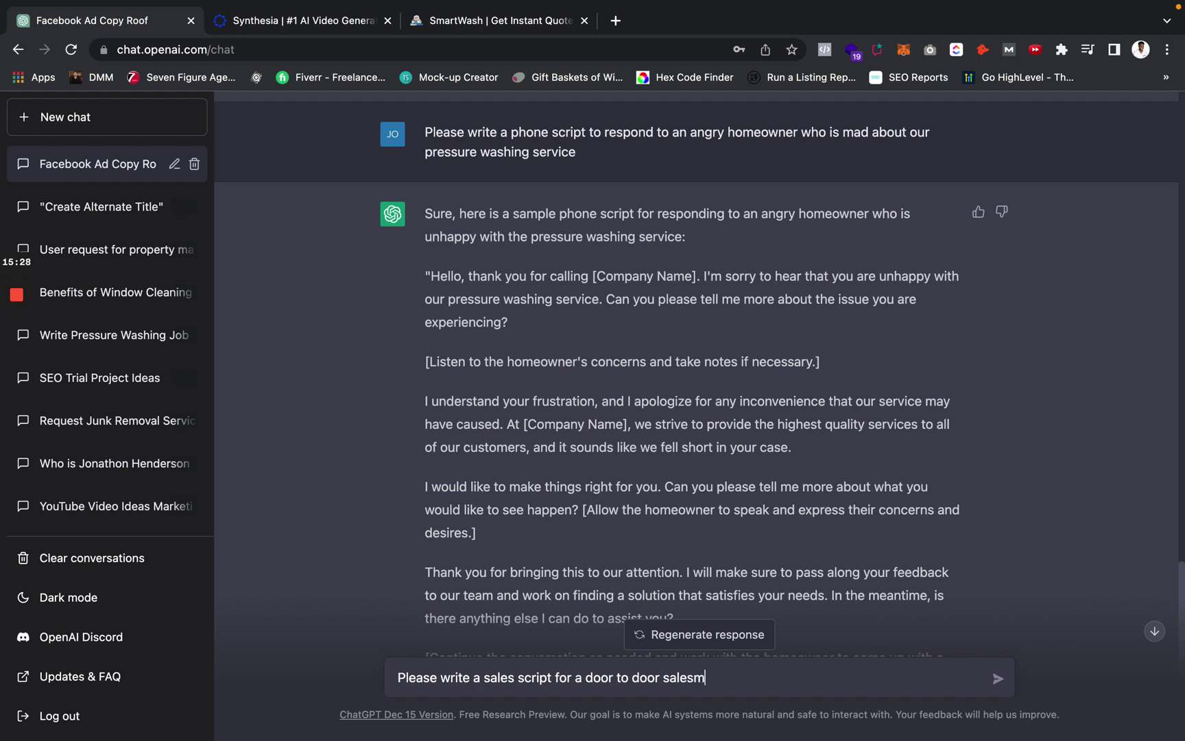
{"action": "type", "text": "ering perssure washing services"}
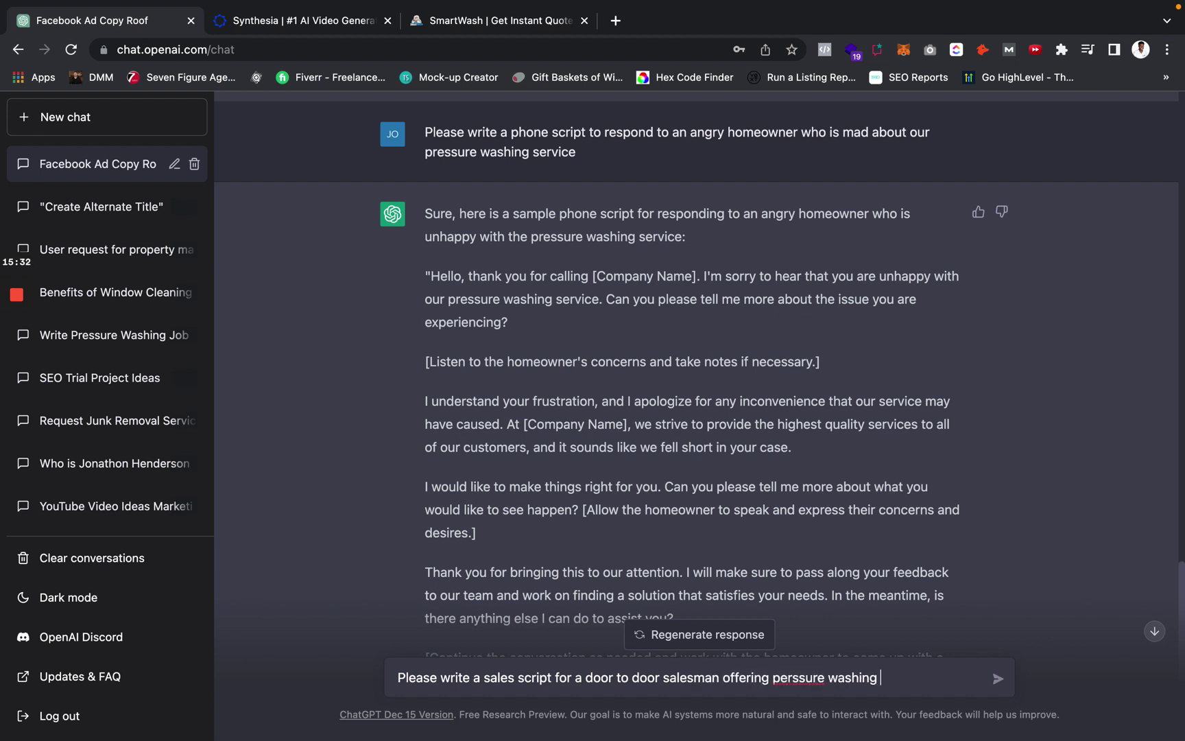
{"action": "right_click", "coordinate": [801, 681]}
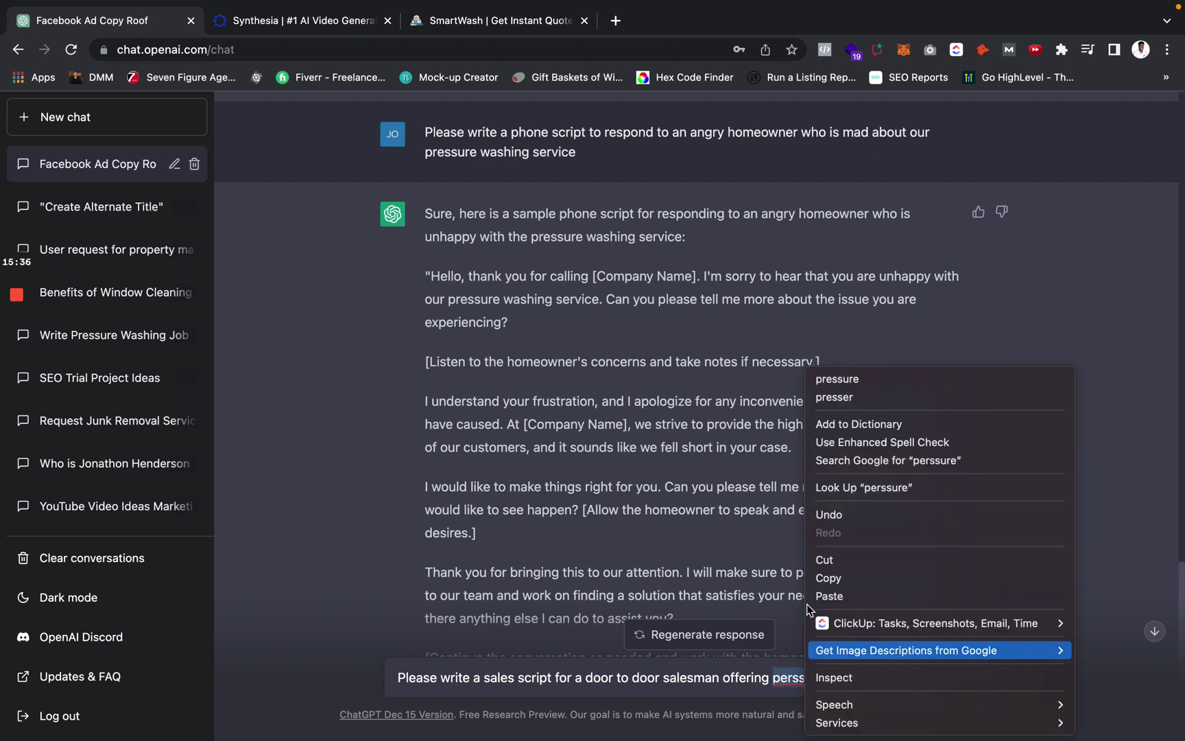
{"action": "left_click", "coordinate": [840, 378]}
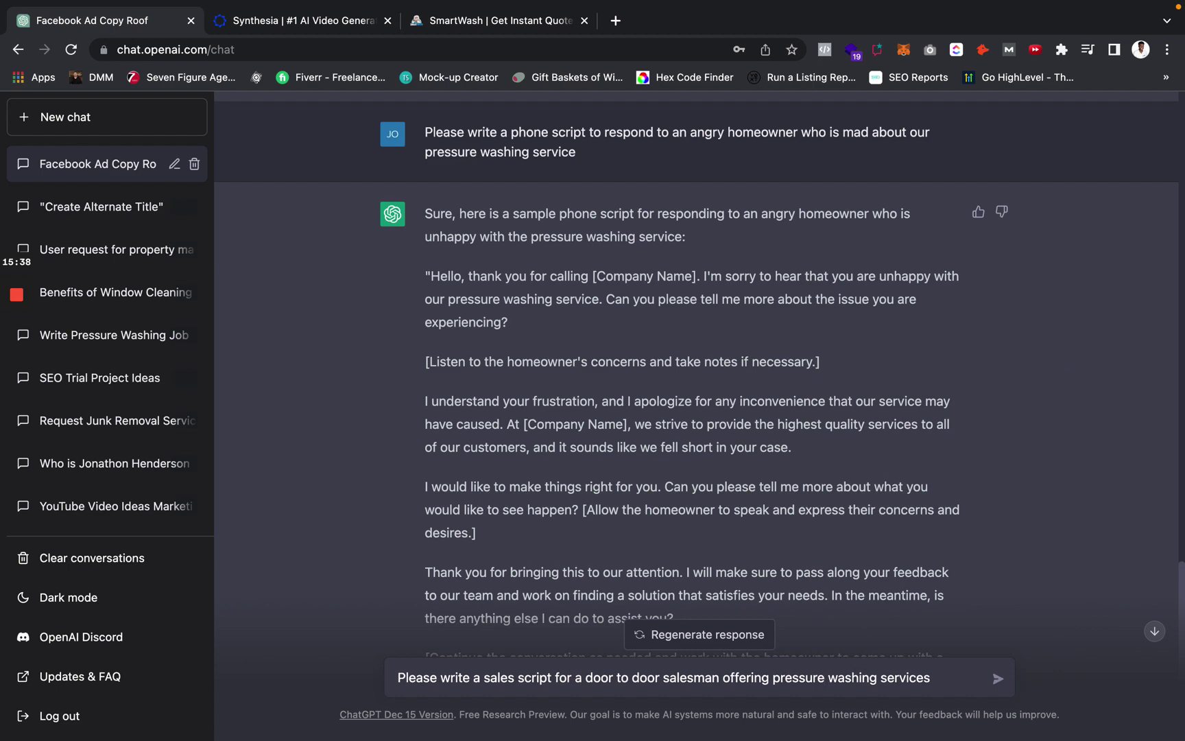
{"action": "key", "text": "Return"}
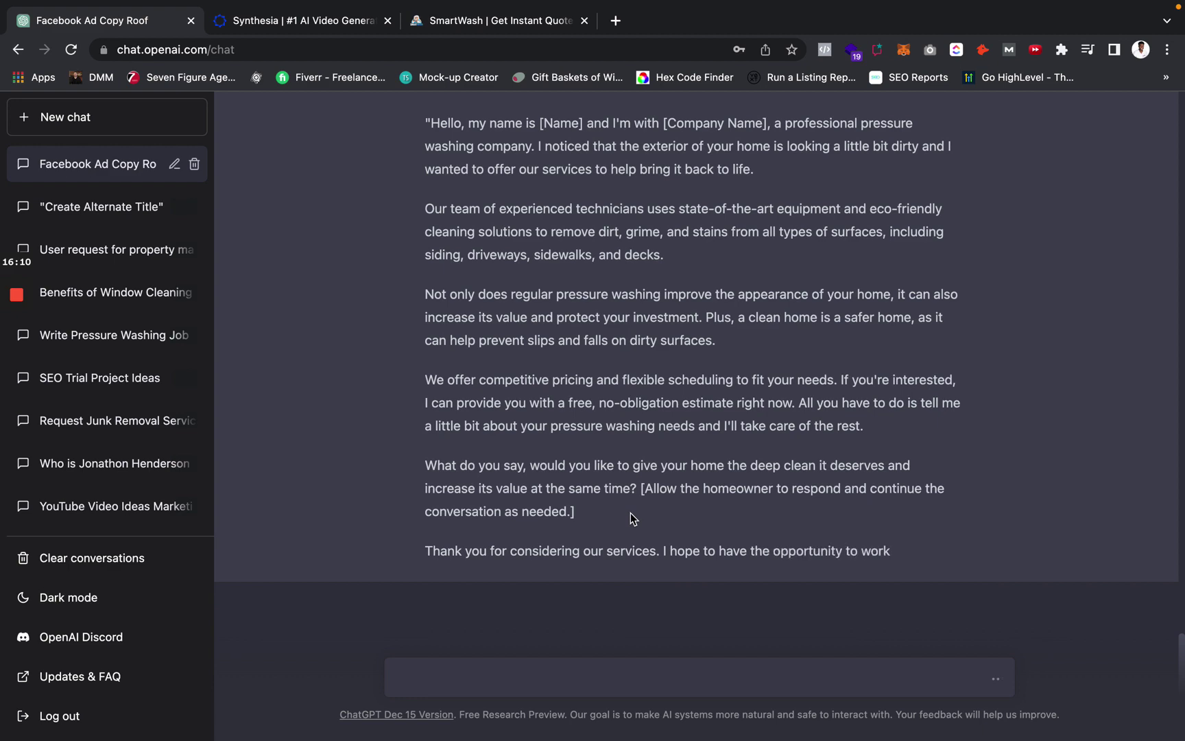
Read through the door-to-door sales script, highlighting its main pitch and the paragraph on home appearance, value and safety
{"action": "scroll", "coordinate": [631, 512], "scroll_direction": "up", "scroll_amount": 4}
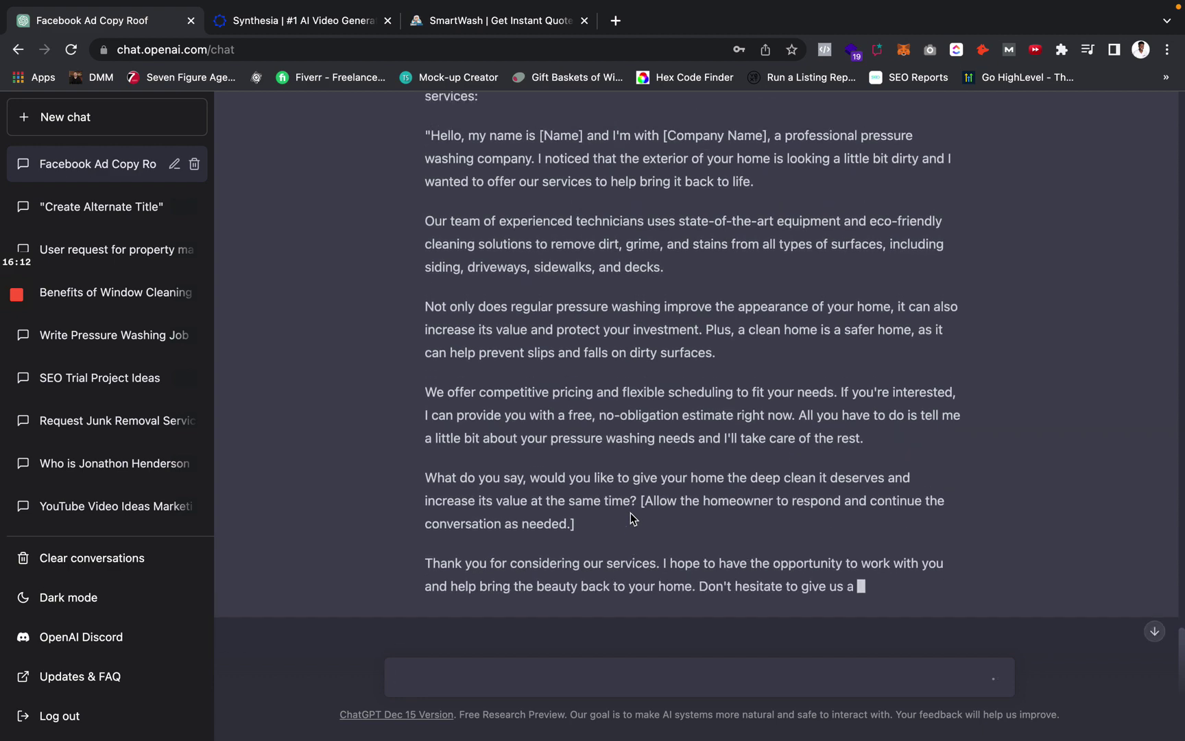
{"action": "left_click_drag", "start_coordinate": [433, 225], "coordinate": [845, 519]}
{"action": "scroll", "coordinate": [664, 531], "scroll_direction": "down", "scroll_amount": 3}
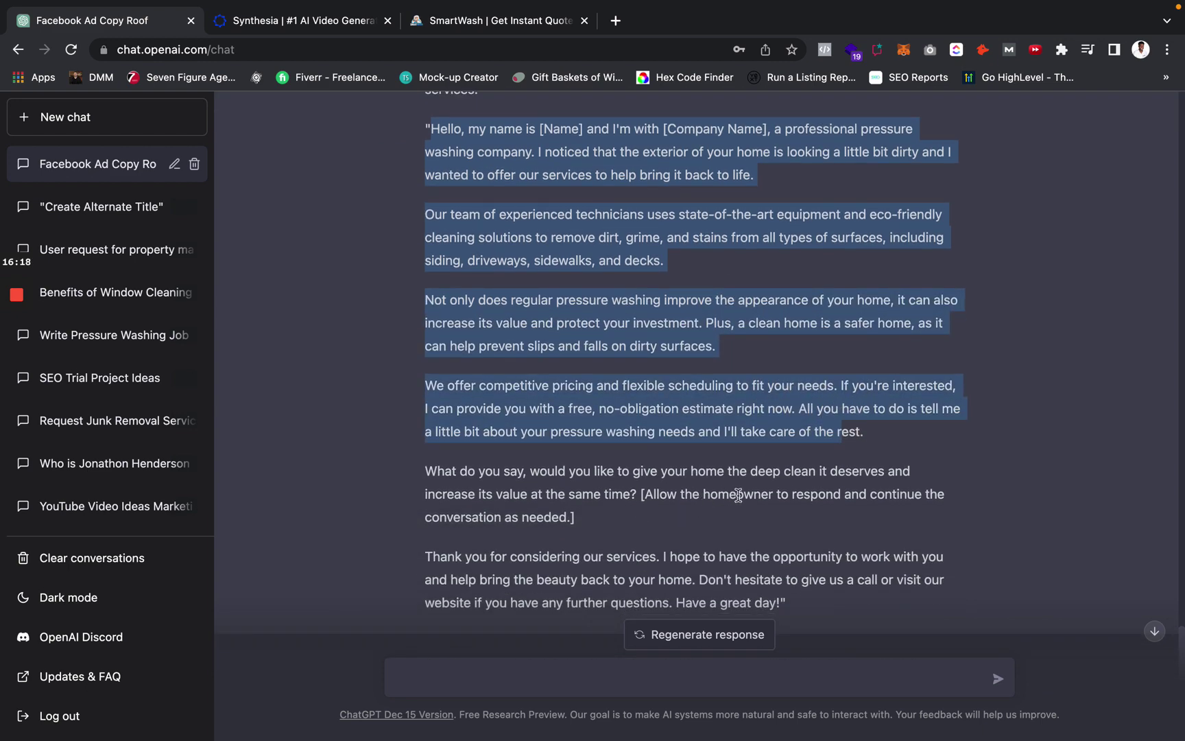
{"action": "scroll", "coordinate": [716, 255], "scroll_direction": "up", "scroll_amount": 3}
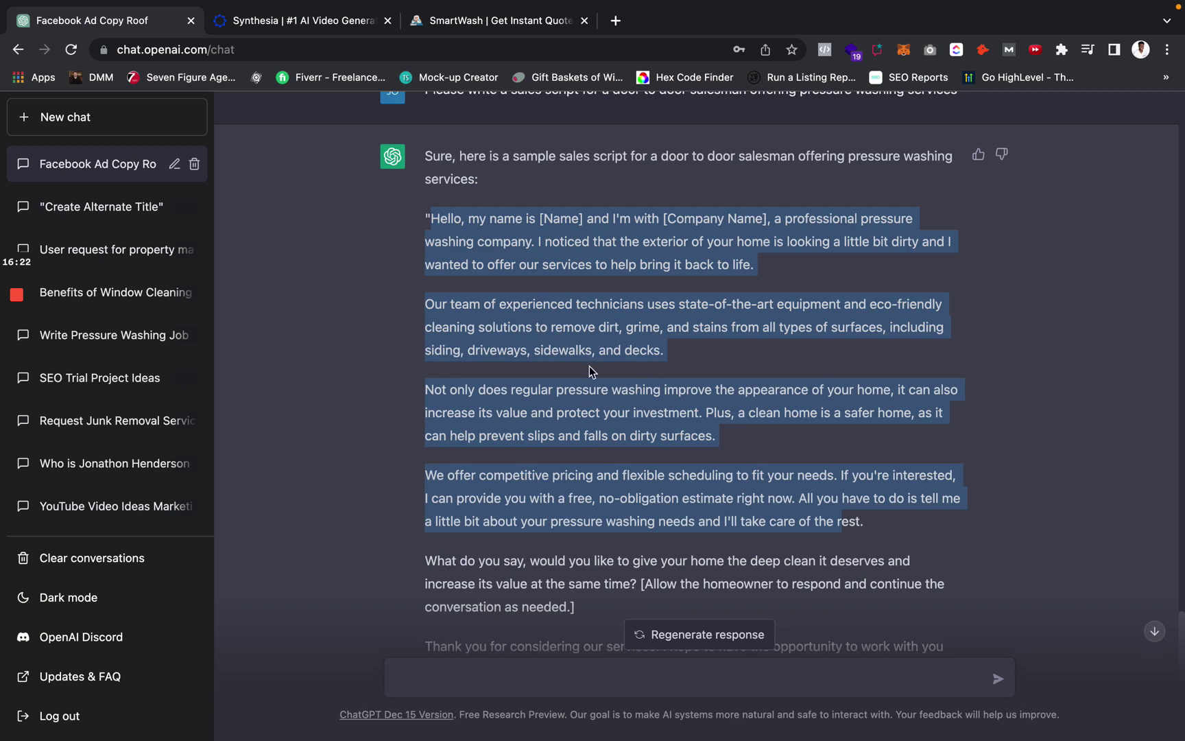
{"action": "triple_click", "coordinate": [548, 395]}
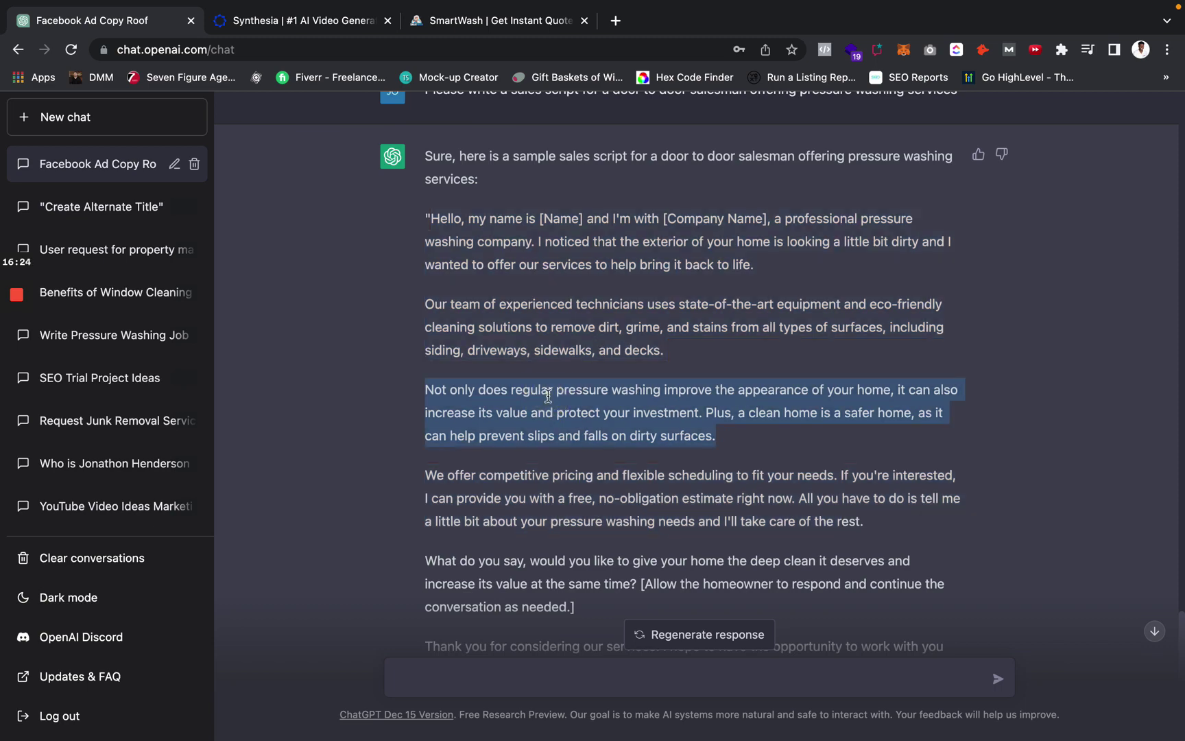
Regenerate the response to get an alternative version of the door-to-door sales script
{"action": "scroll", "coordinate": [548, 396], "scroll_direction": "down", "scroll_amount": 3}
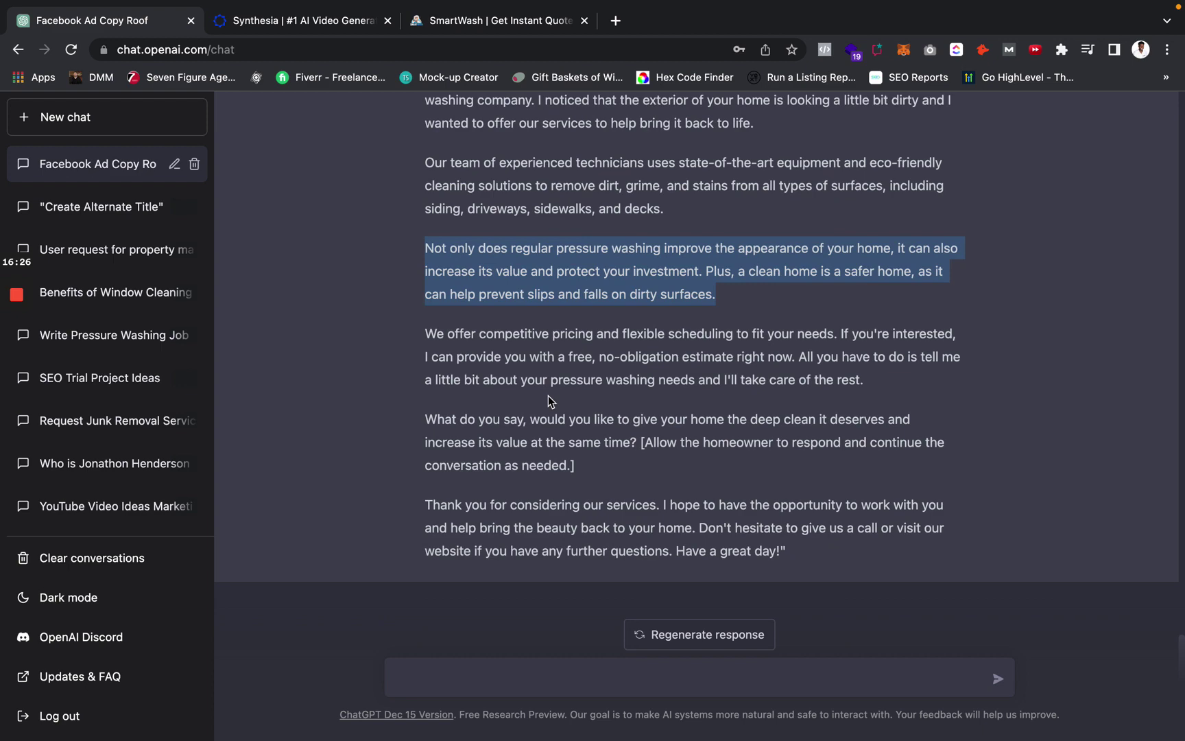
{"action": "left_click", "coordinate": [701, 638]}
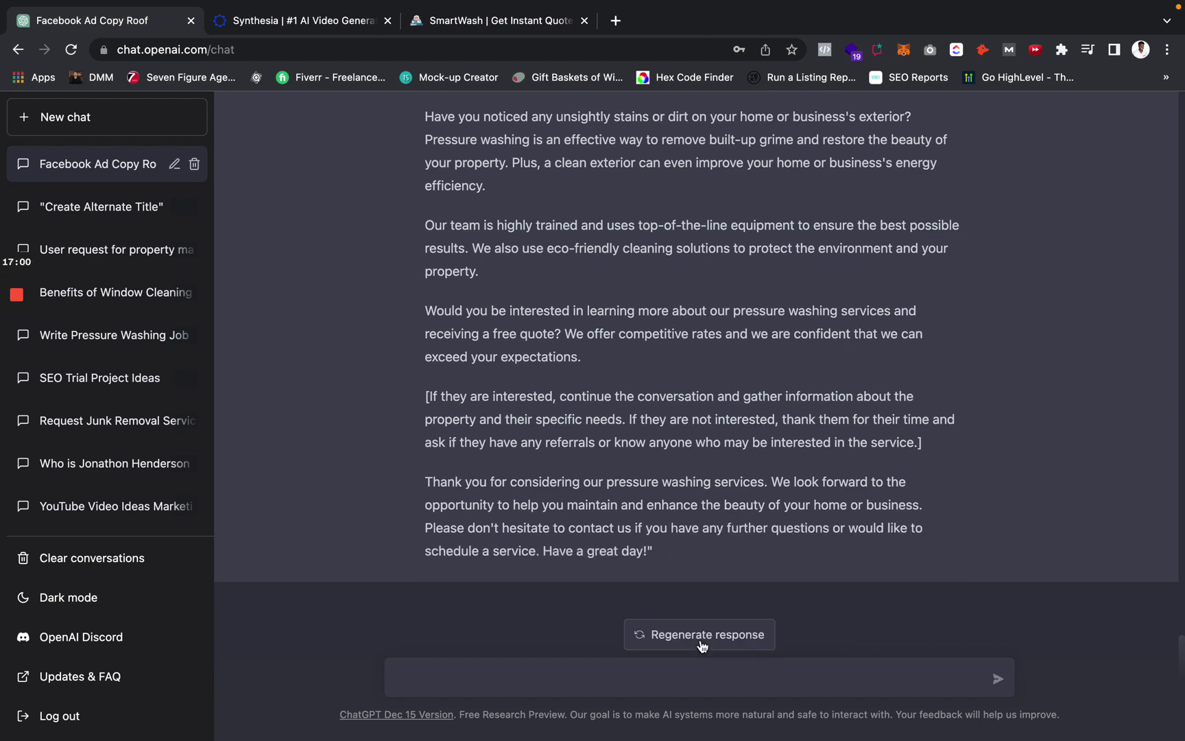
Switch to the Synthesia website and look through its homepage, covering the AI video platform pitch, traditional video comparison and training video example
{"action": "left_click", "coordinate": [316, 20]}
{"action": "left_click", "coordinate": [86, 23]}
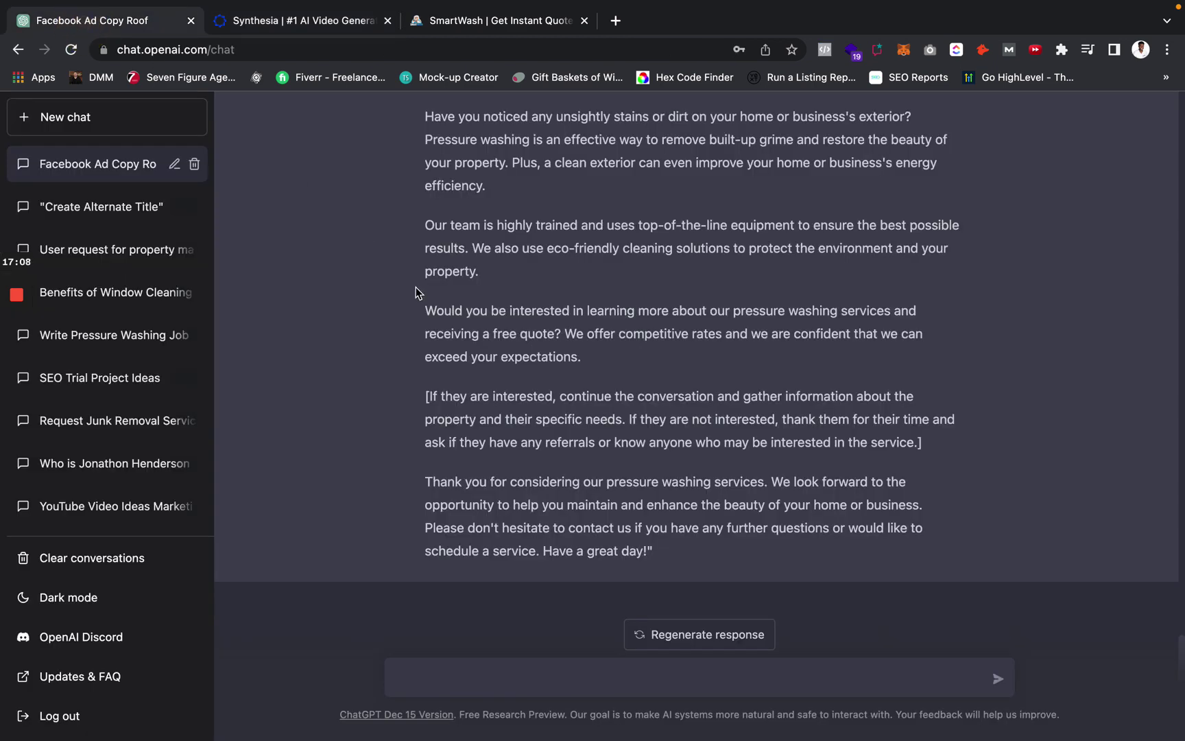
{"action": "left_click", "coordinate": [273, 22]}
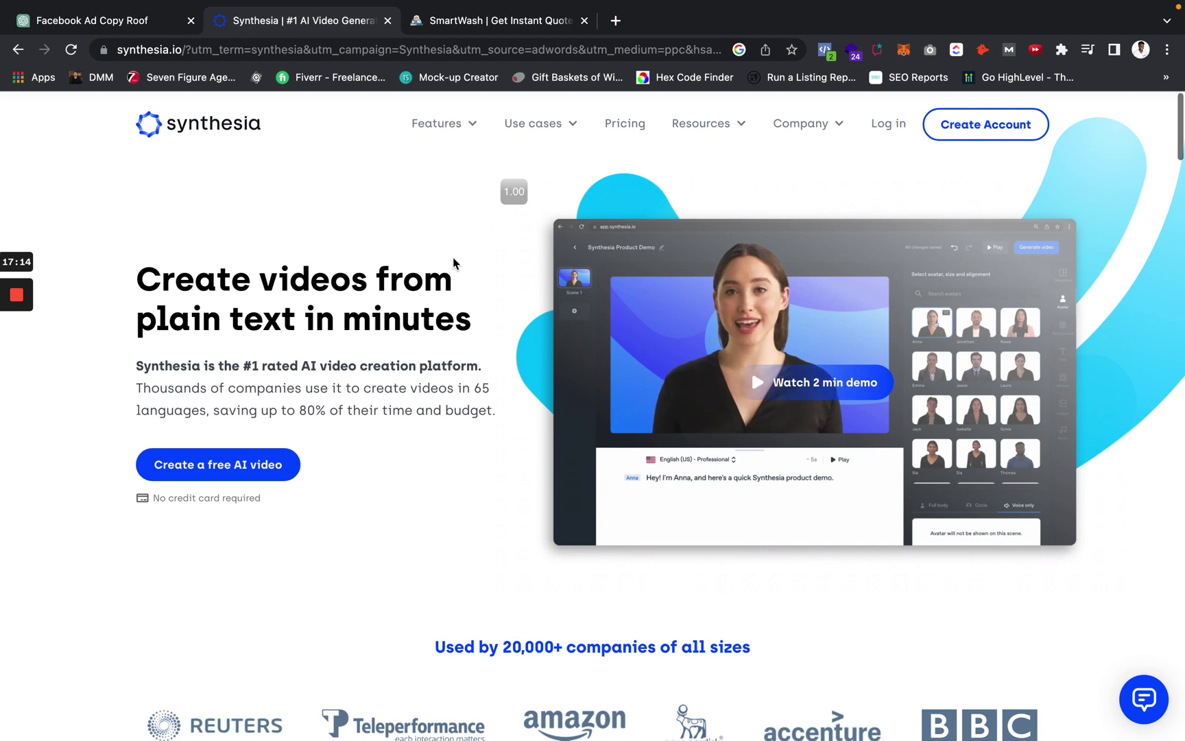
{"action": "left_click_drag", "start_coordinate": [301, 363], "coordinate": [477, 362]}
{"action": "left_click", "coordinate": [477, 364]}
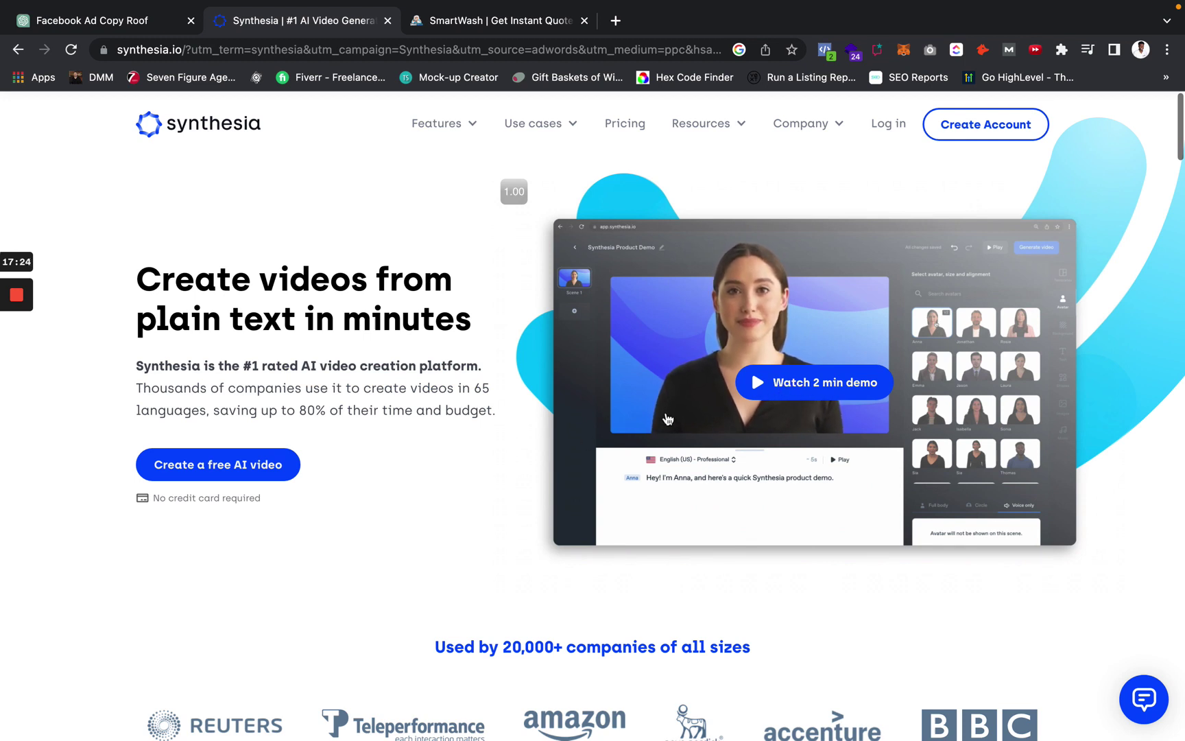
{"action": "scroll", "coordinate": [614, 412], "scroll_direction": "down", "scroll_amount": 10}
{"action": "scroll", "coordinate": [614, 413], "scroll_direction": "up", "scroll_amount": 2}
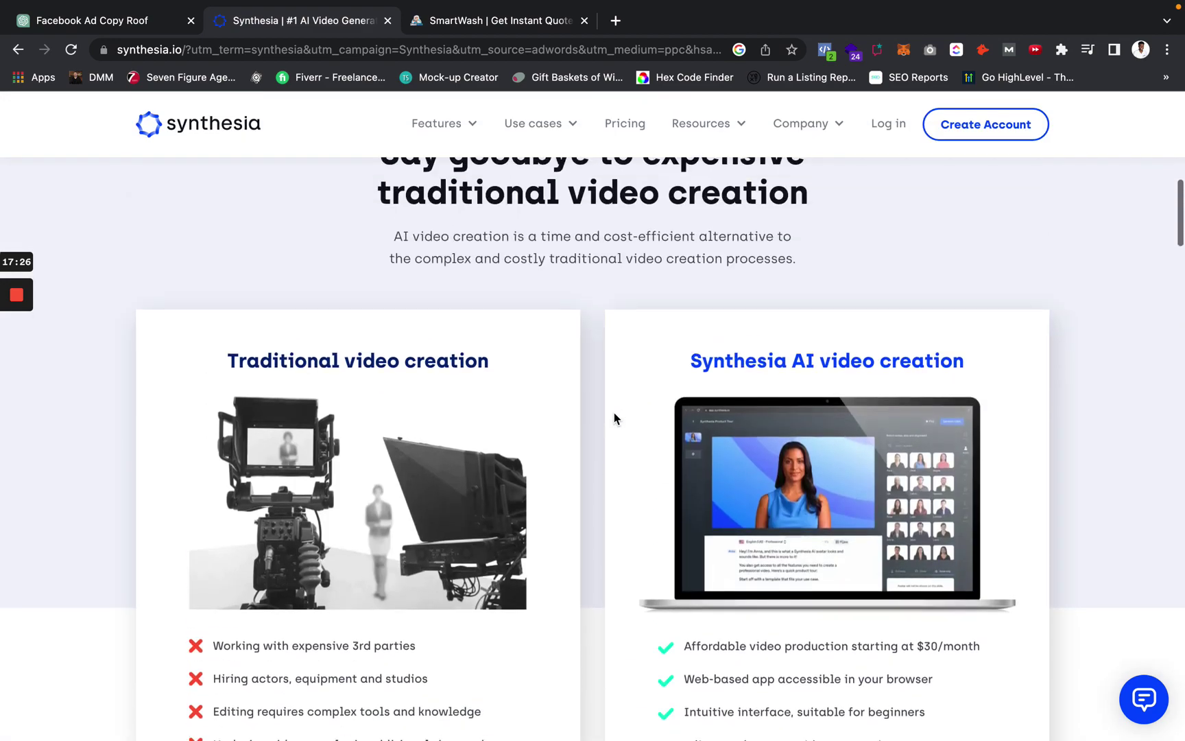
{"action": "scroll", "coordinate": [613, 413], "scroll_direction": "down", "scroll_amount": 15}
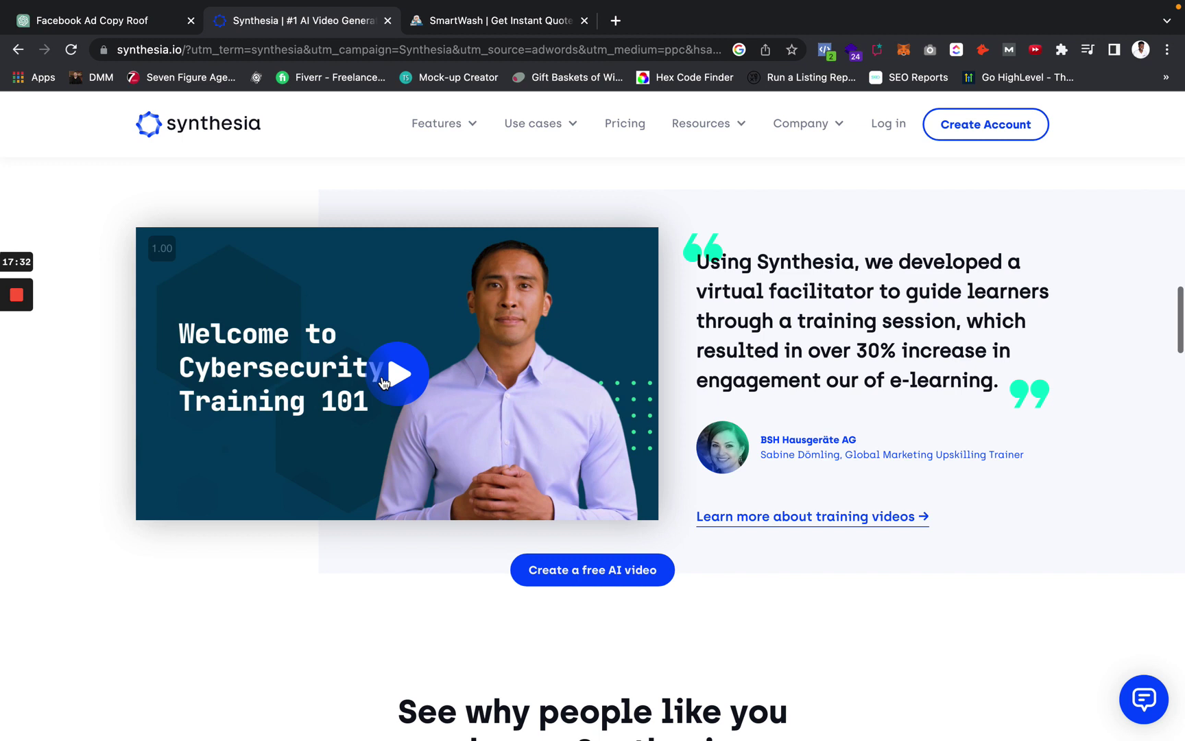
Play part of the Cybersecurity Training 101 example video and listen to the US English AI voiceover sample
{"action": "left_click", "coordinate": [383, 382]}
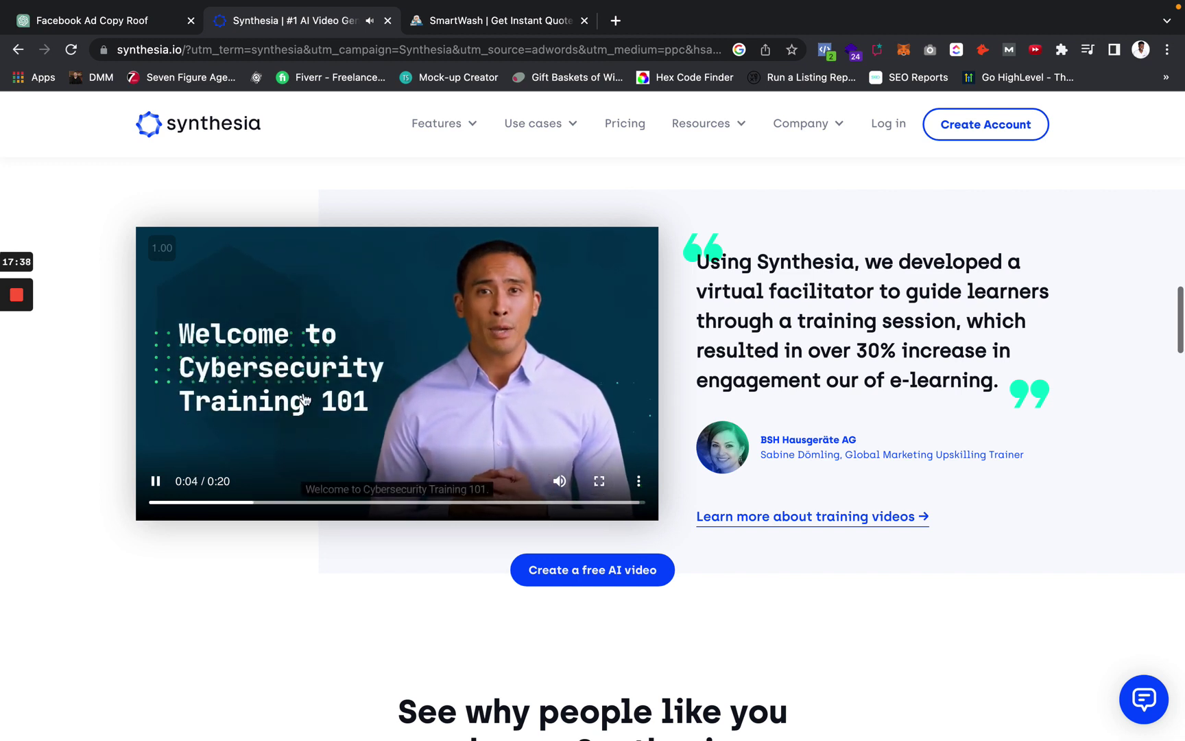
{"action": "left_click", "coordinate": [157, 483]}
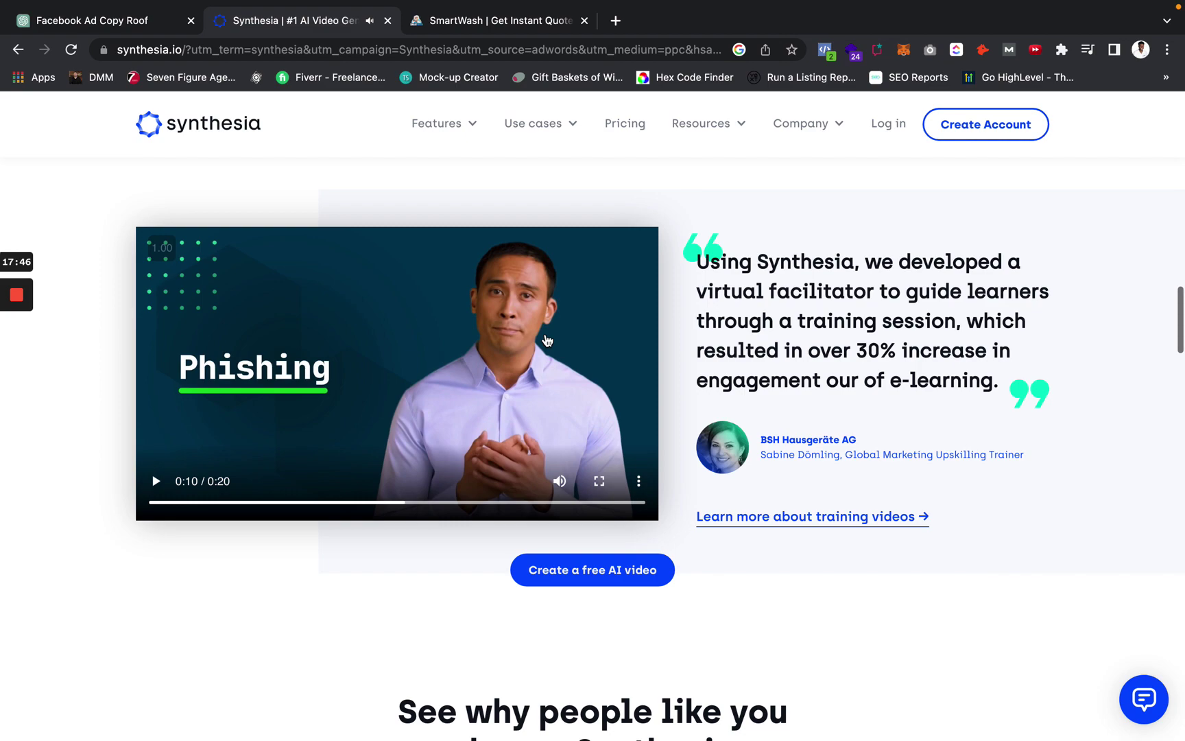
{"action": "scroll", "coordinate": [547, 340], "scroll_direction": "down", "scroll_amount": 15}
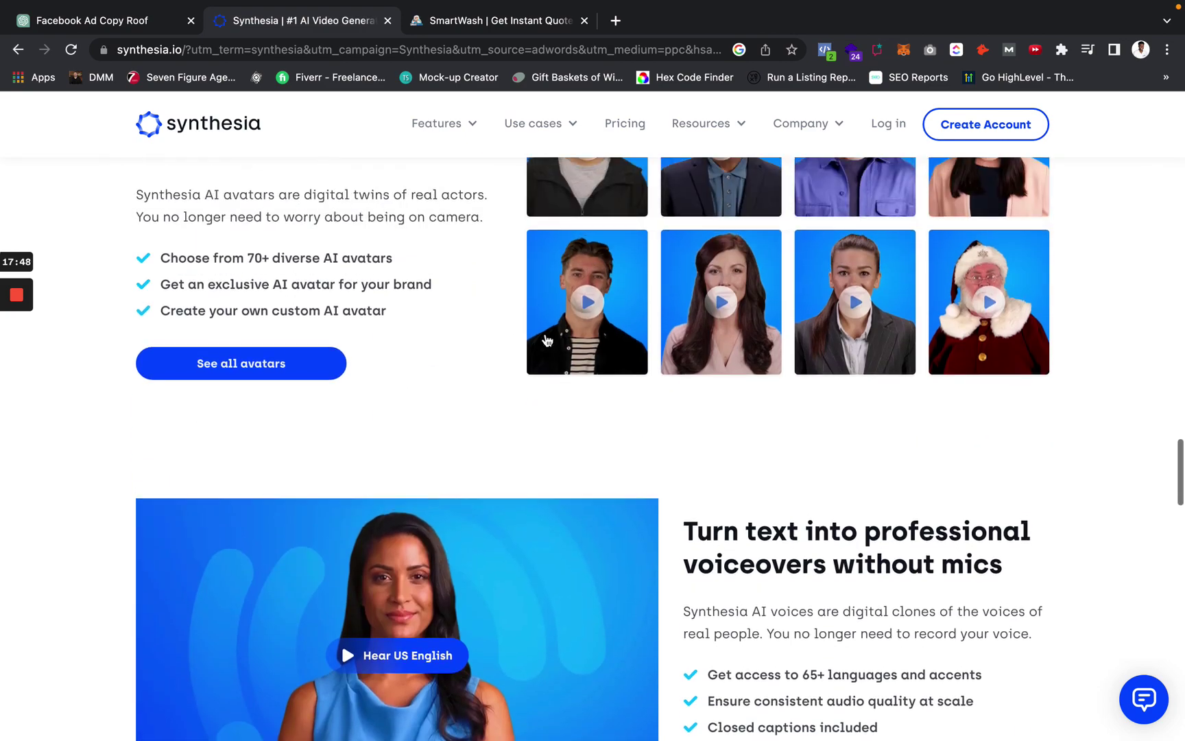
{"action": "scroll", "coordinate": [547, 340], "scroll_direction": "down", "scroll_amount": 5}
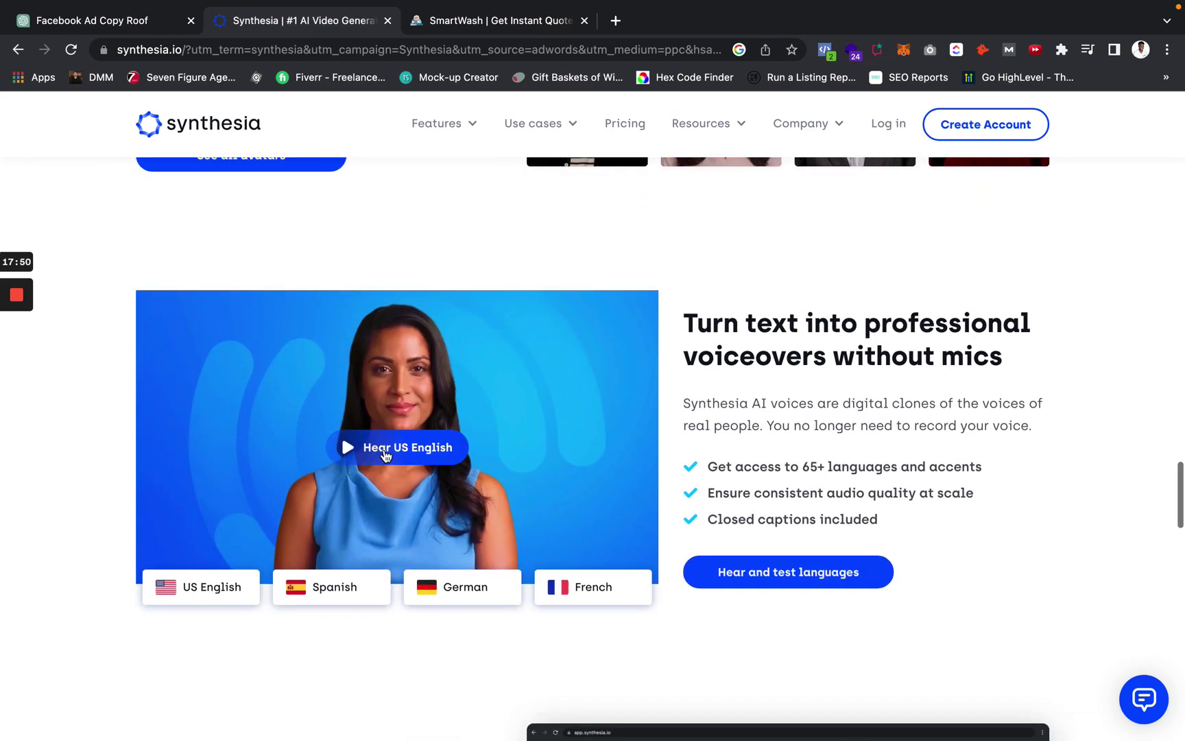
{"action": "left_click", "coordinate": [385, 455]}
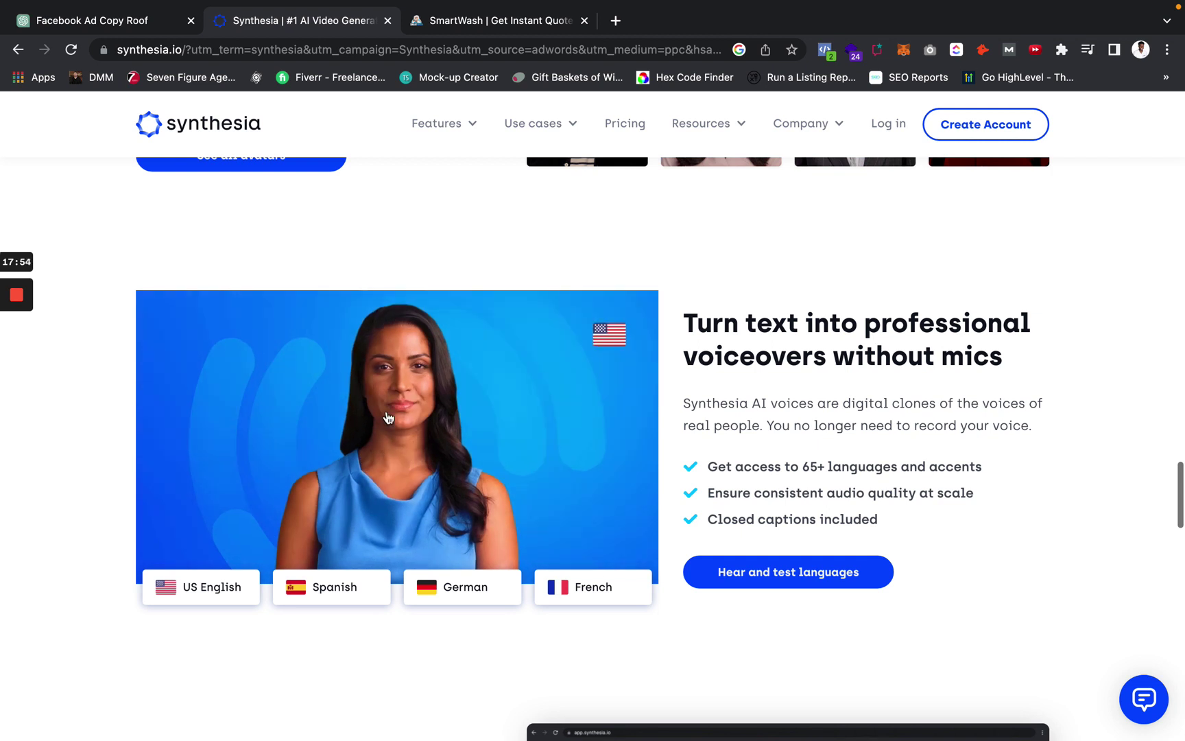
{"action": "key", "text": "XF86AudioRaiseVolume"}
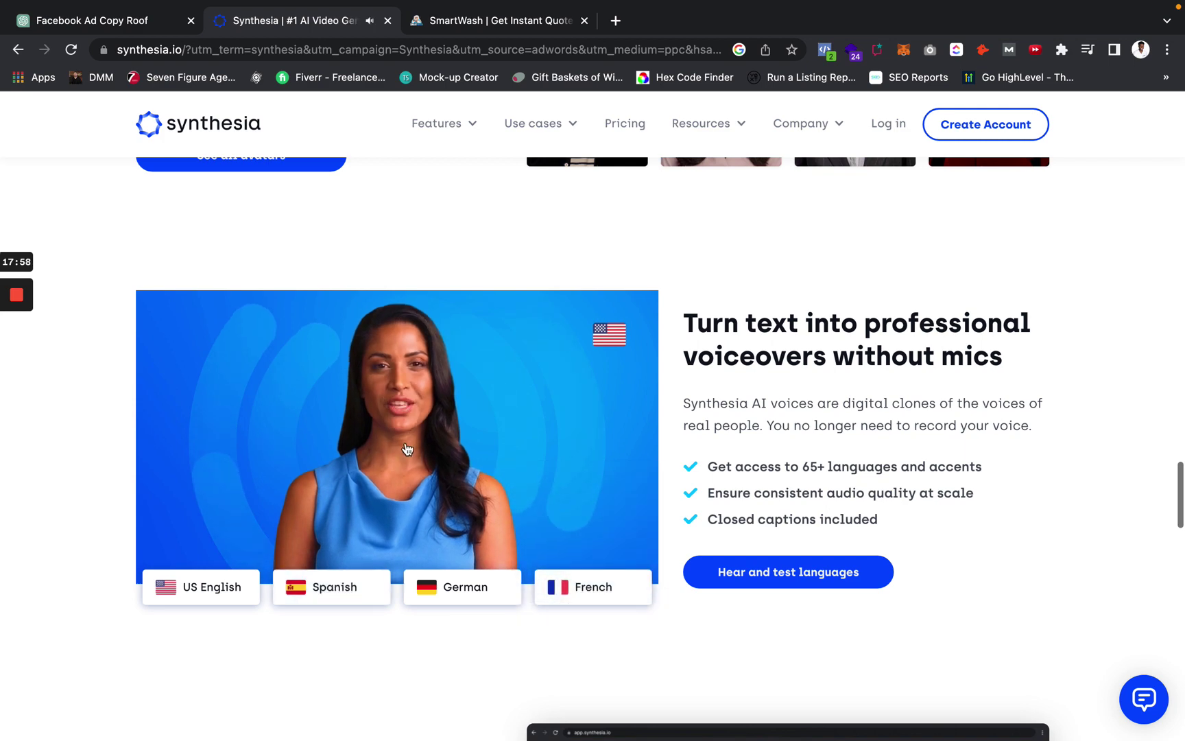
{"action": "left_click", "coordinate": [398, 440]}
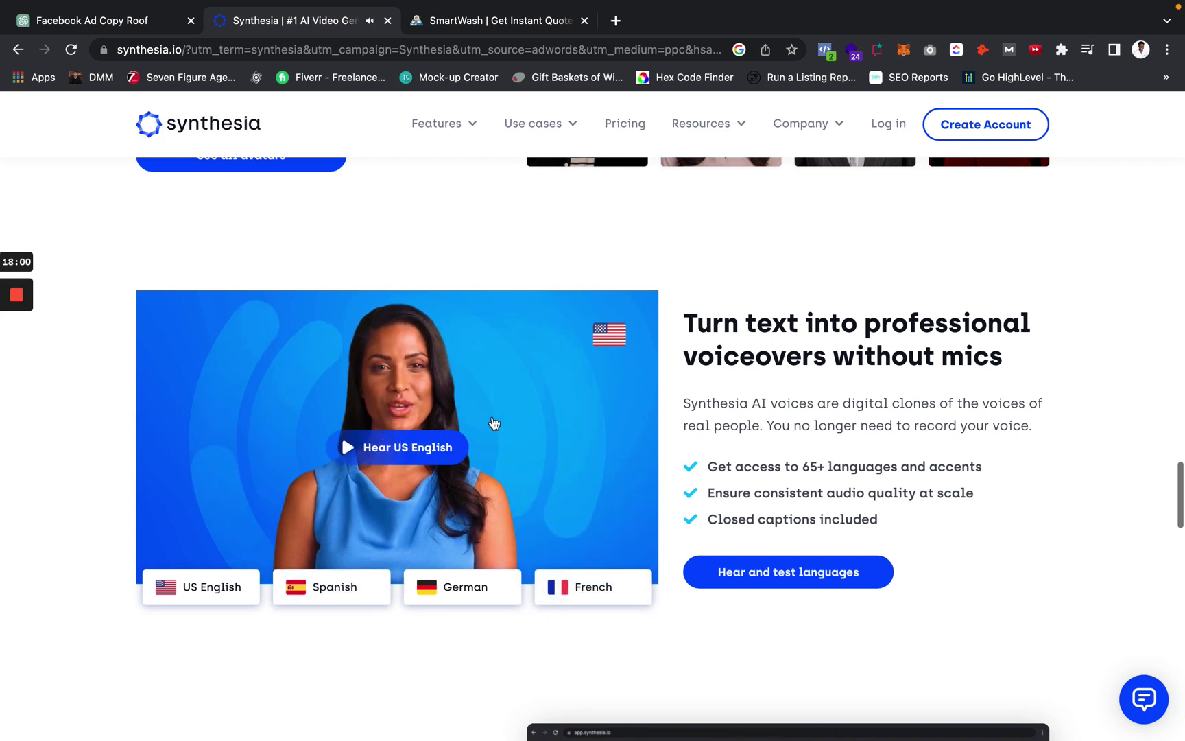
Review the AI avatar features, highlighting 70+ diverse avatars, an exclusive avatar for your brand and creating your own custom avatar
{"action": "scroll", "coordinate": [563, 352], "scroll_direction": "up", "scroll_amount": 1}
{"action": "scroll", "coordinate": [564, 352], "scroll_direction": "up", "scroll_amount": 7}
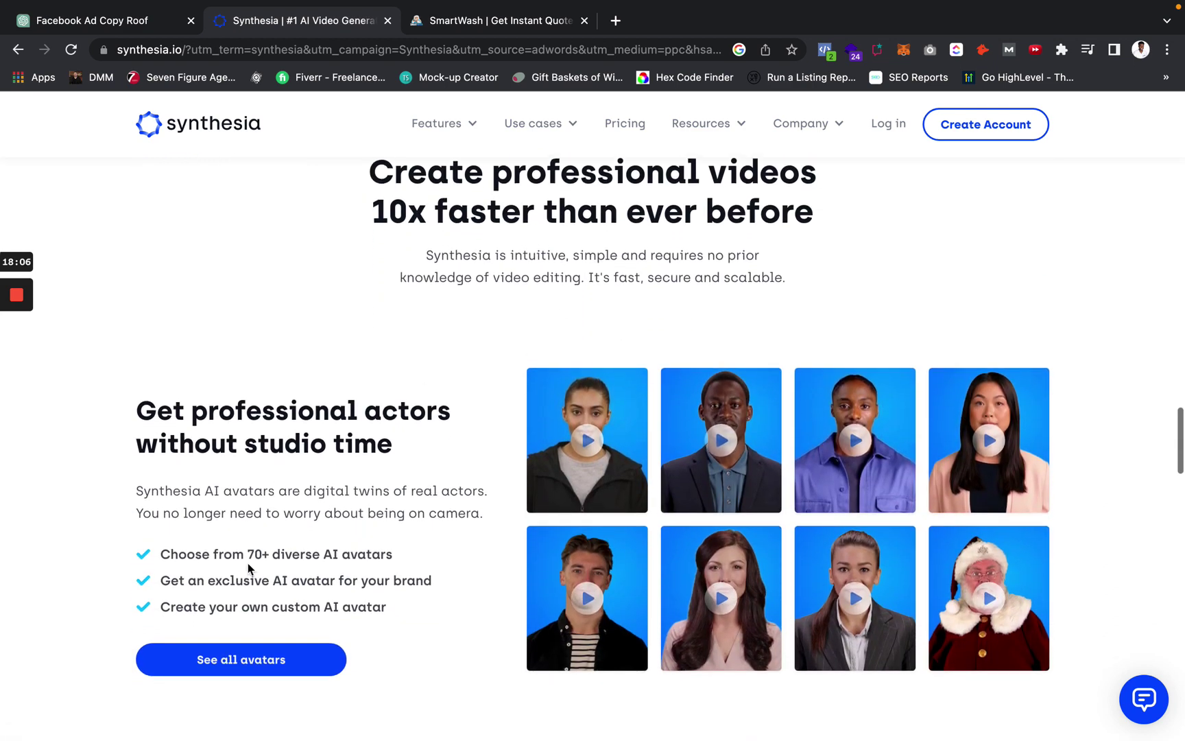
{"action": "left_click_drag", "start_coordinate": [245, 553], "coordinate": [374, 556]}
{"action": "left_click", "coordinate": [418, 569]}
{"action": "left_click_drag", "start_coordinate": [160, 580], "coordinate": [432, 589]}
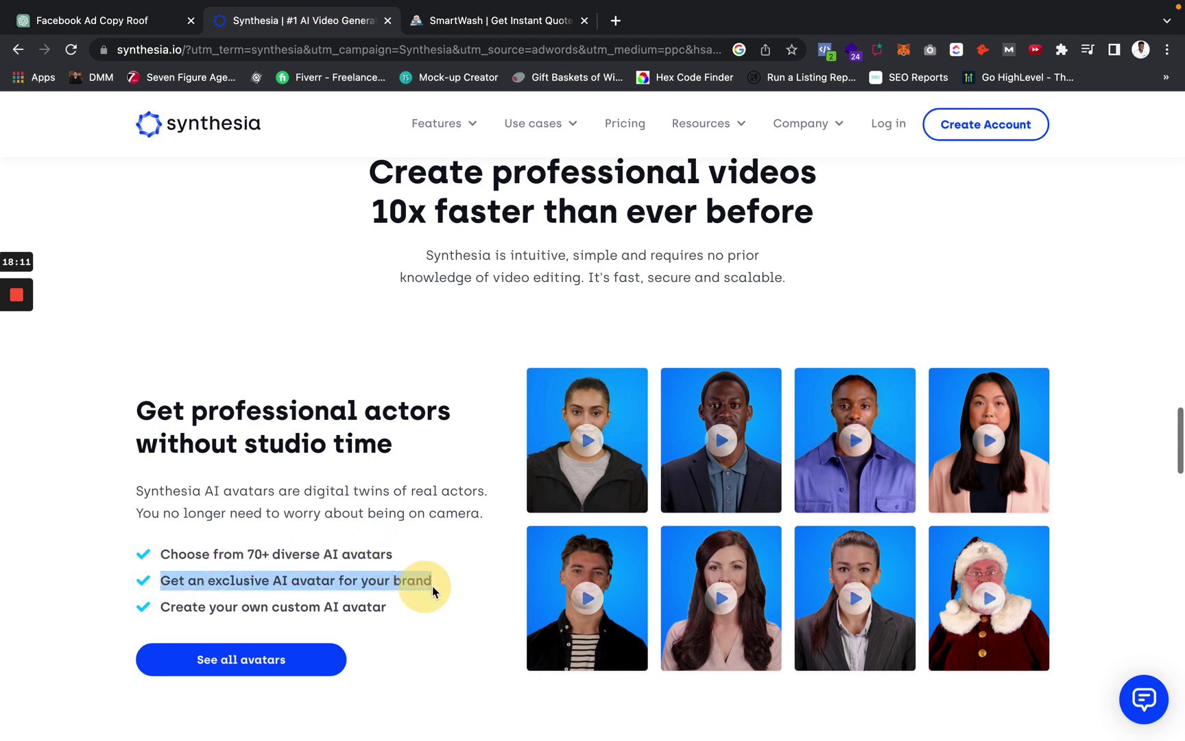
{"action": "triple_click", "coordinate": [329, 600]}
{"action": "triple_click", "coordinate": [392, 608]}
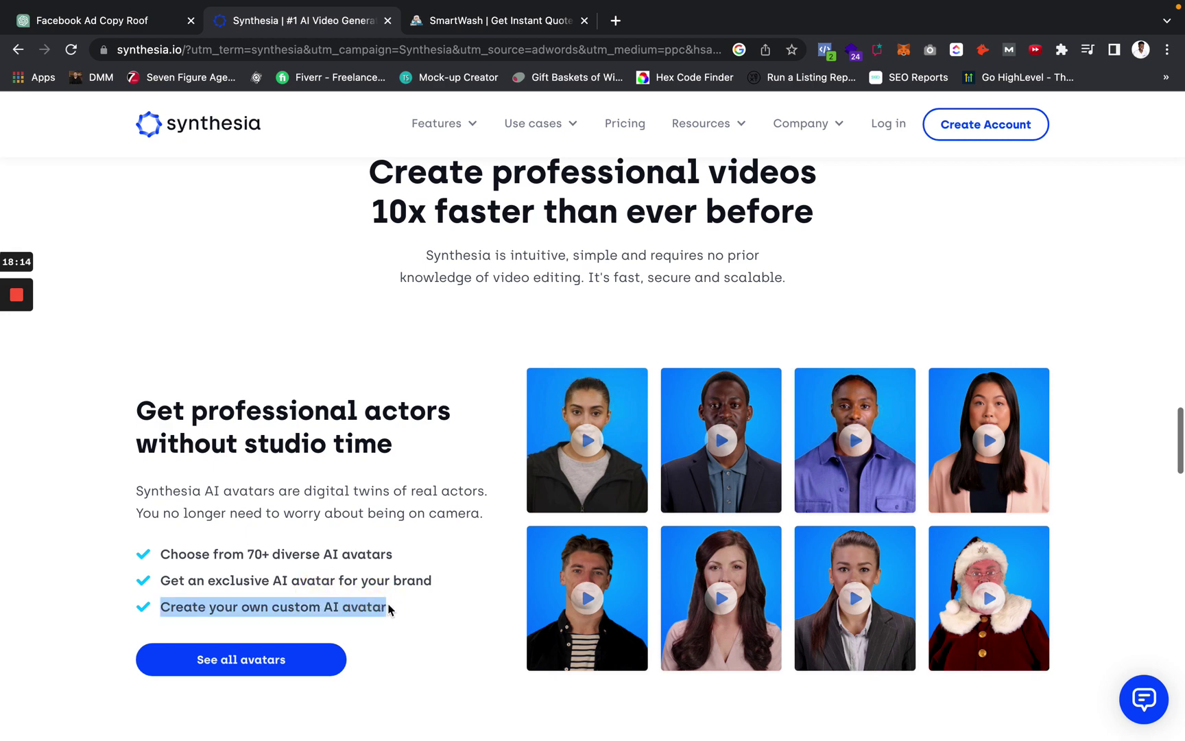
{"action": "triple_click", "coordinate": [392, 608]}
Open Synthesia's full avatar page and browse the gallery of available AI avatars
{"action": "left_click", "coordinate": [278, 659]}
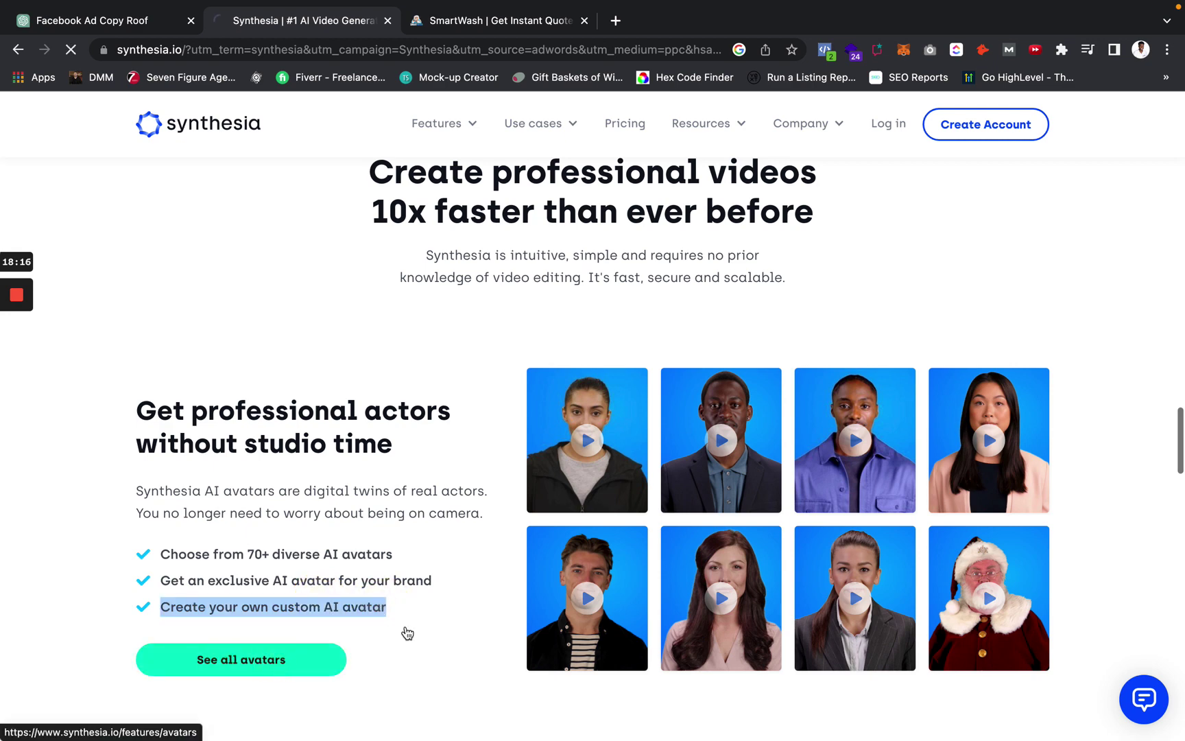
{"action": "scroll", "coordinate": [634, 454], "scroll_direction": "down", "scroll_amount": 10}
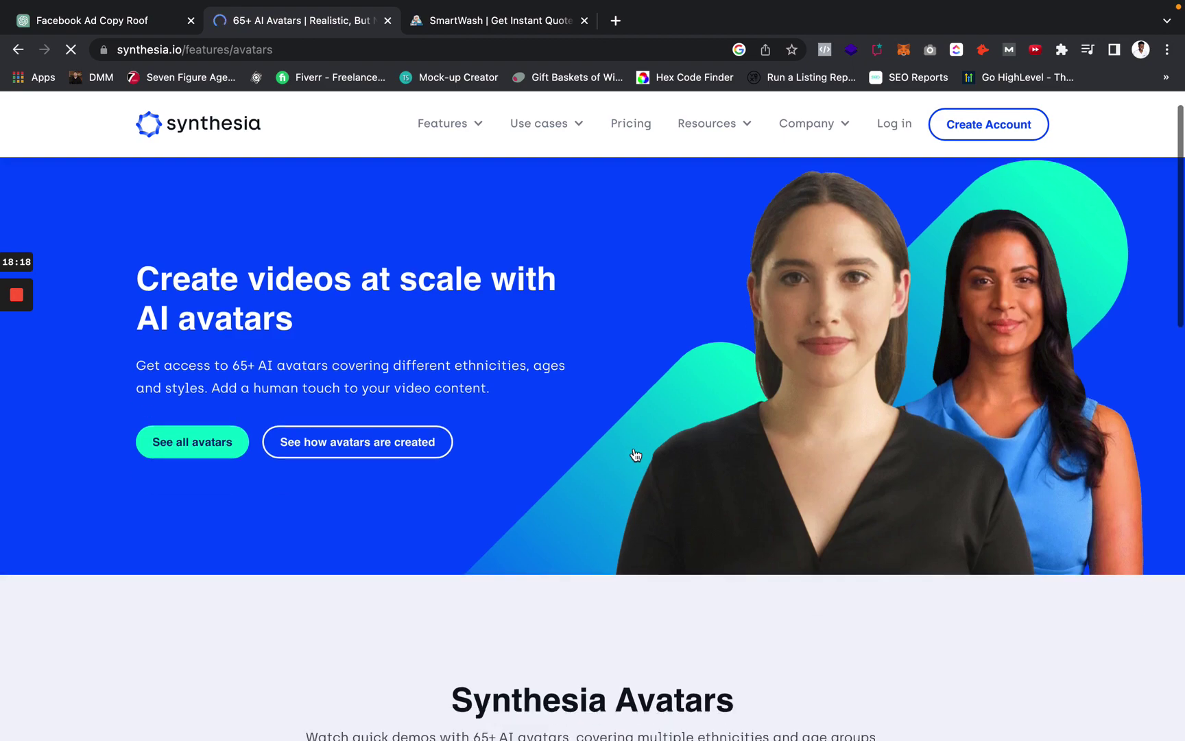
{"action": "scroll", "coordinate": [636, 454], "scroll_direction": "down", "scroll_amount": 15}
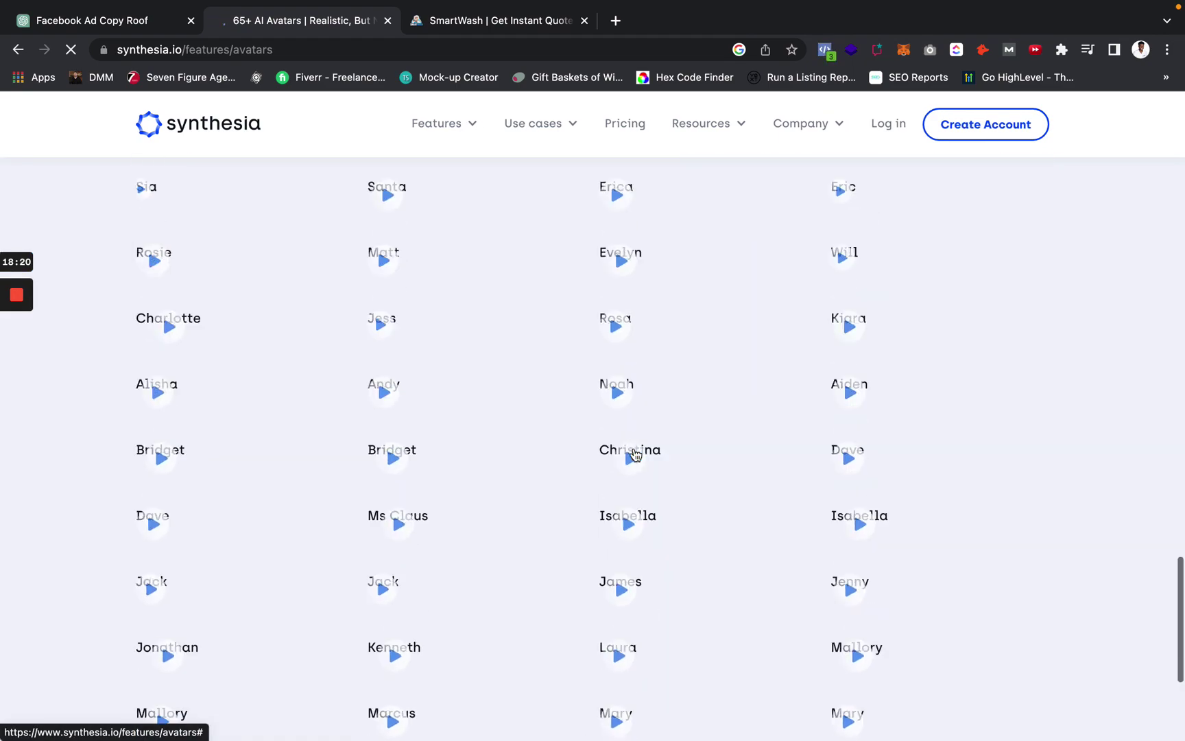
{"action": "scroll", "coordinate": [635, 454], "scroll_direction": "down", "scroll_amount": 10}
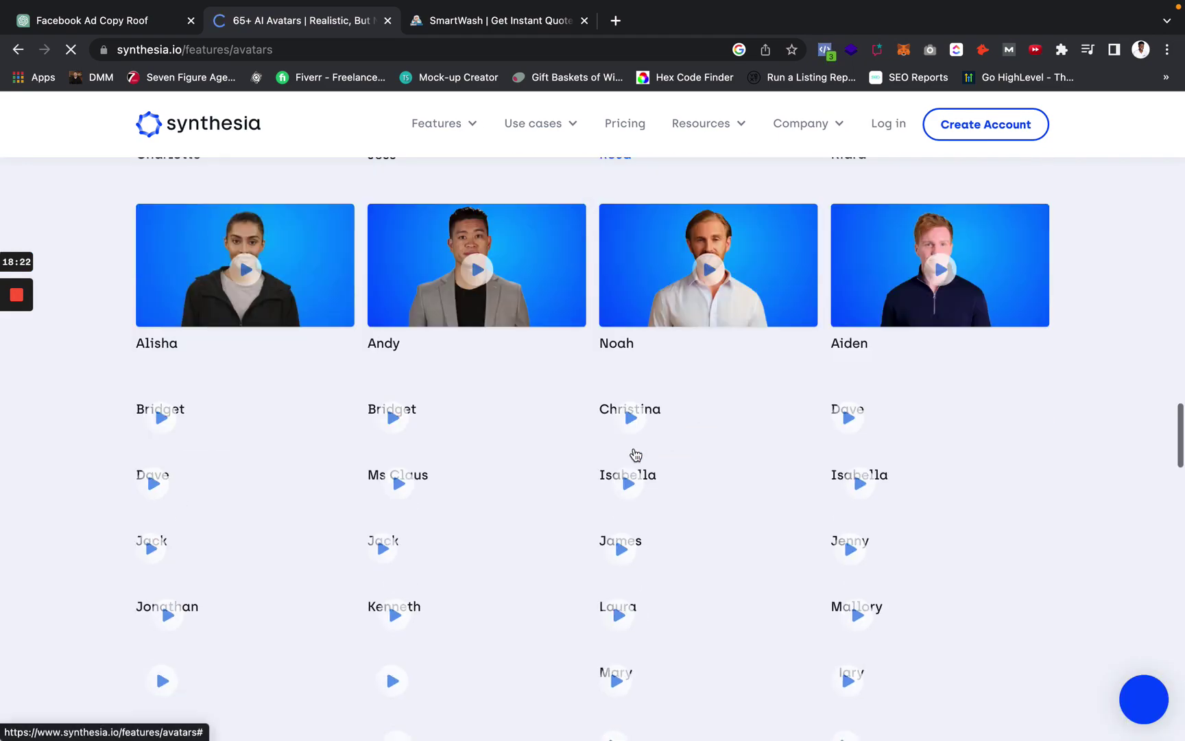
{"action": "scroll", "coordinate": [635, 454], "scroll_direction": "up", "scroll_amount": 10}
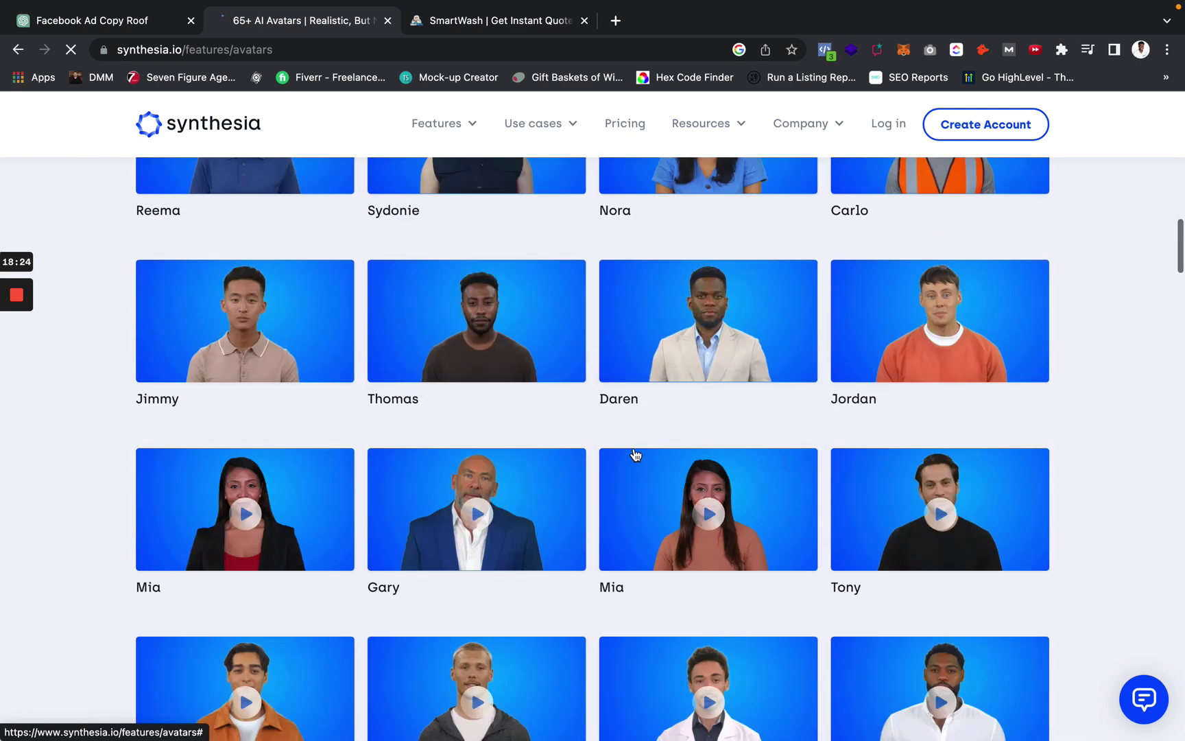
Switch to the SmartWash Get Instant Quote page and look at its embedded explainer video
{"action": "left_click", "coordinate": [464, 34]}
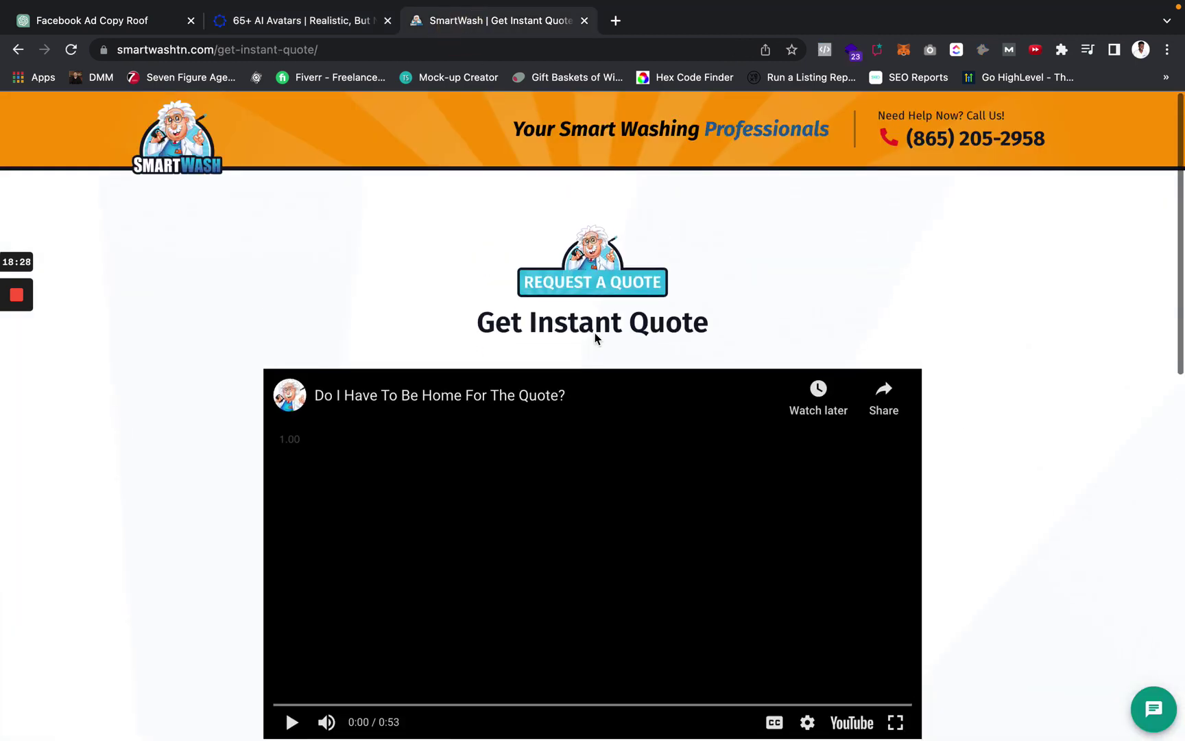
{"action": "scroll", "coordinate": [595, 336], "scroll_direction": "down", "scroll_amount": 2}
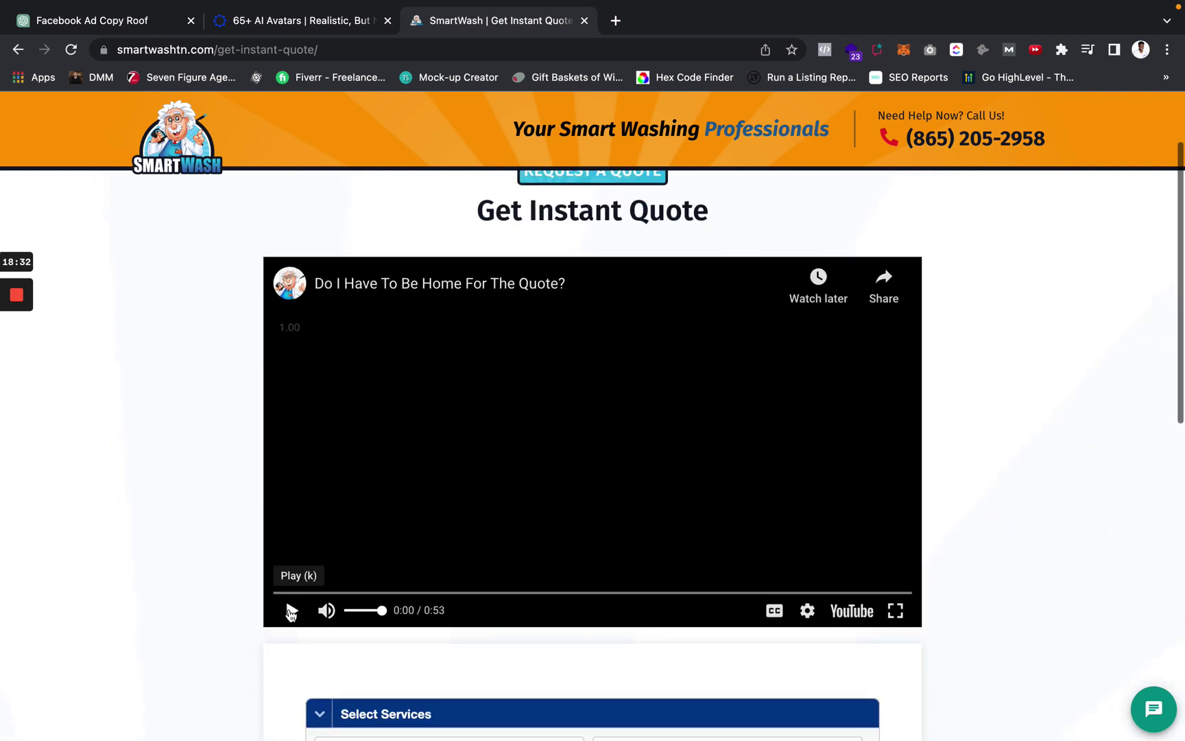
{"action": "scroll", "coordinate": [292, 612], "scroll_direction": "up", "scroll_amount": 1}
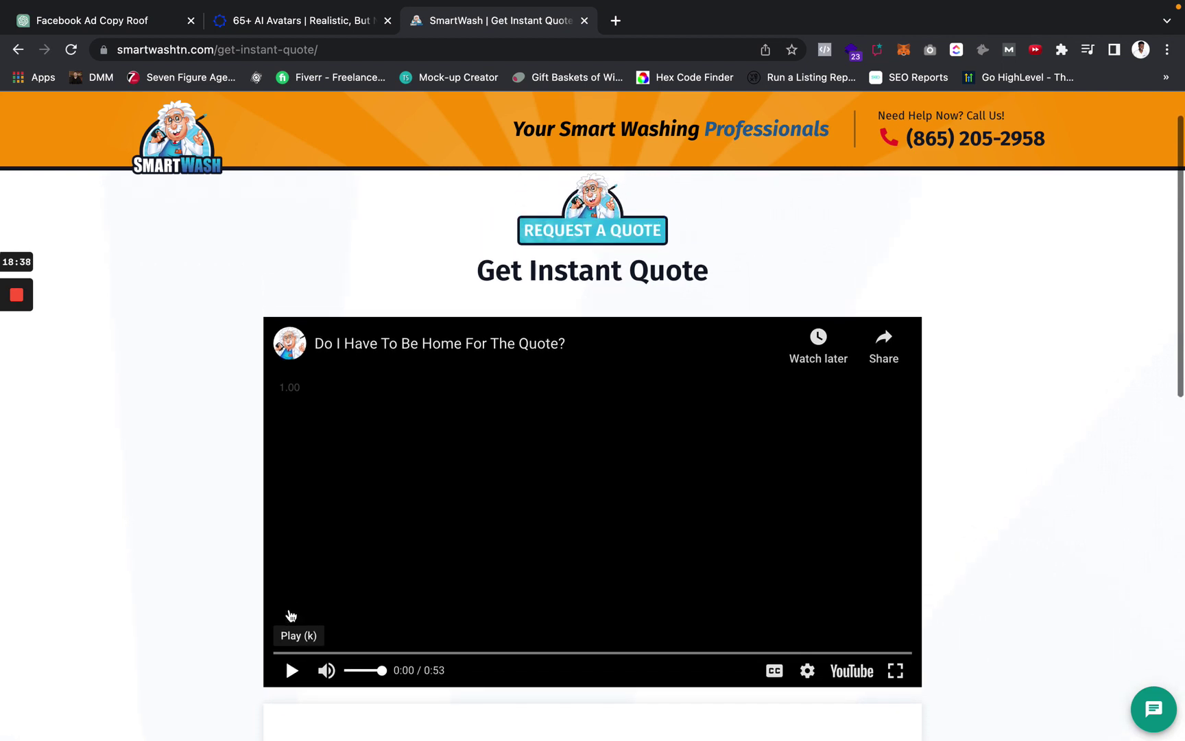
Return to Synthesia's homepage from the avatar page and briefly revisit the pressure washing sales script in ChatGPT
{"action": "left_click", "coordinate": [248, 21]}
{"action": "scroll", "coordinate": [667, 402], "scroll_direction": "up", "scroll_amount": 15}
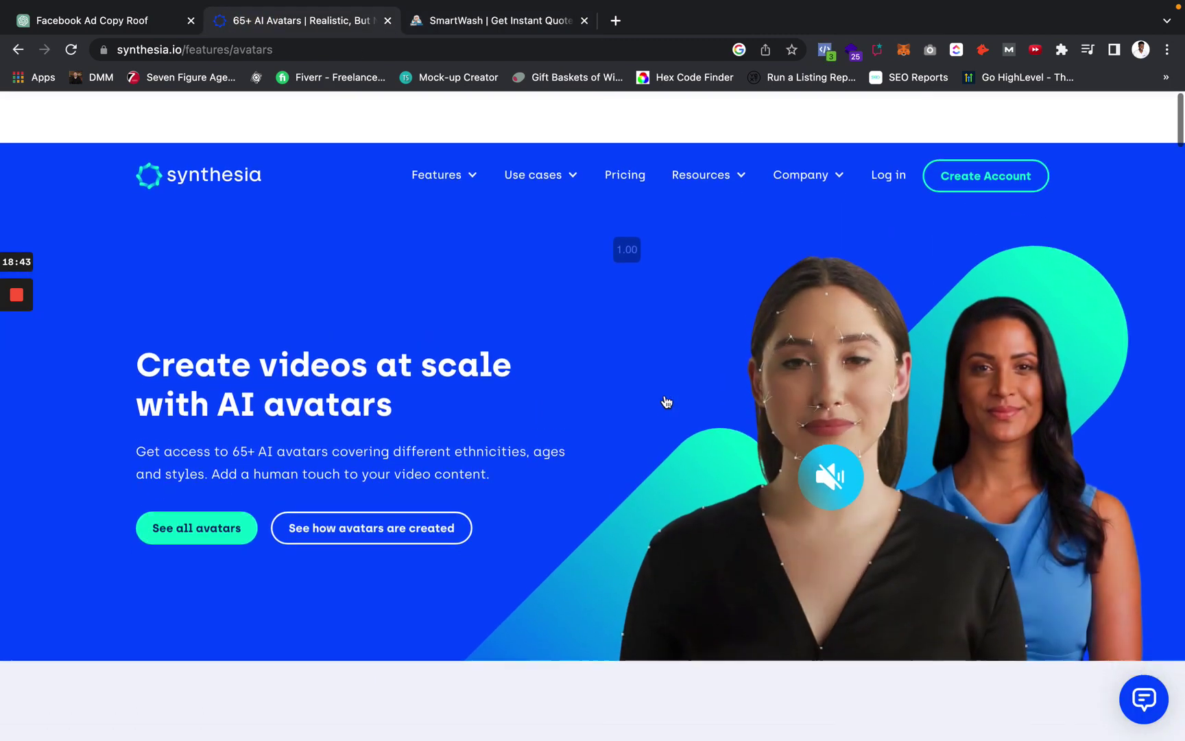
{"action": "left_click", "coordinate": [207, 137]}
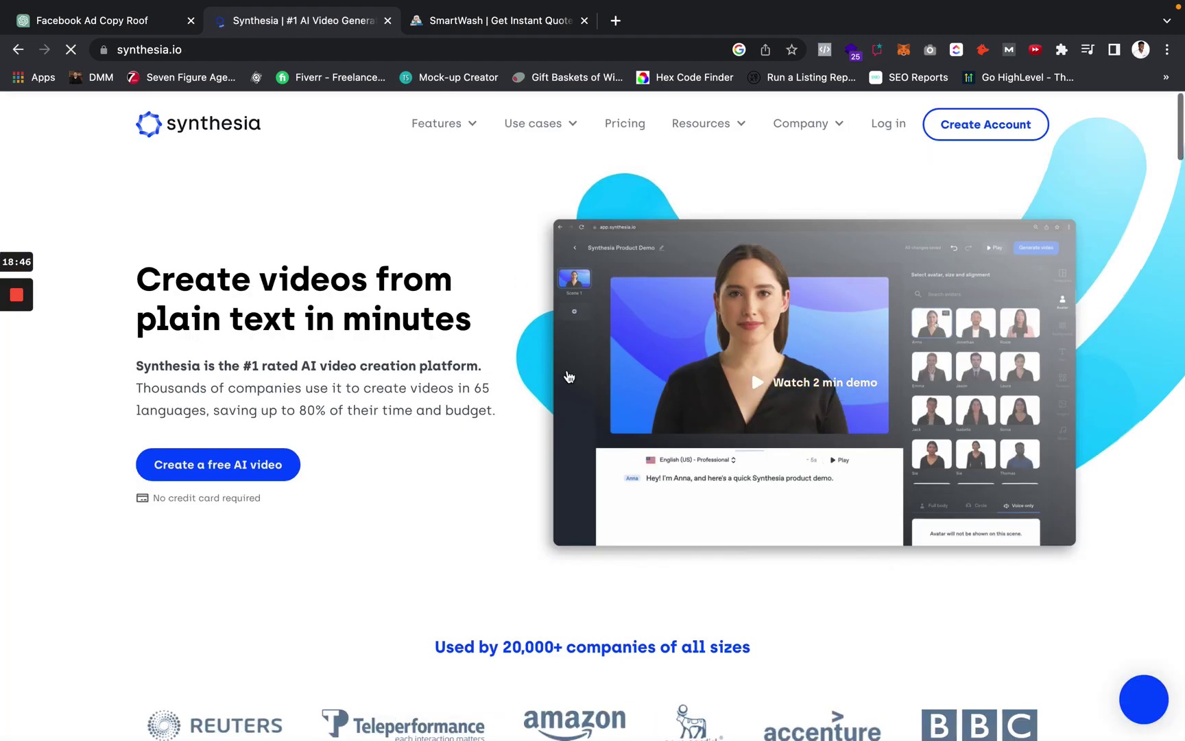
{"action": "scroll", "coordinate": [569, 343], "scroll_direction": "down", "scroll_amount": 2}
{"action": "scroll", "coordinate": [568, 376], "scroll_direction": "up", "scroll_amount": 2}
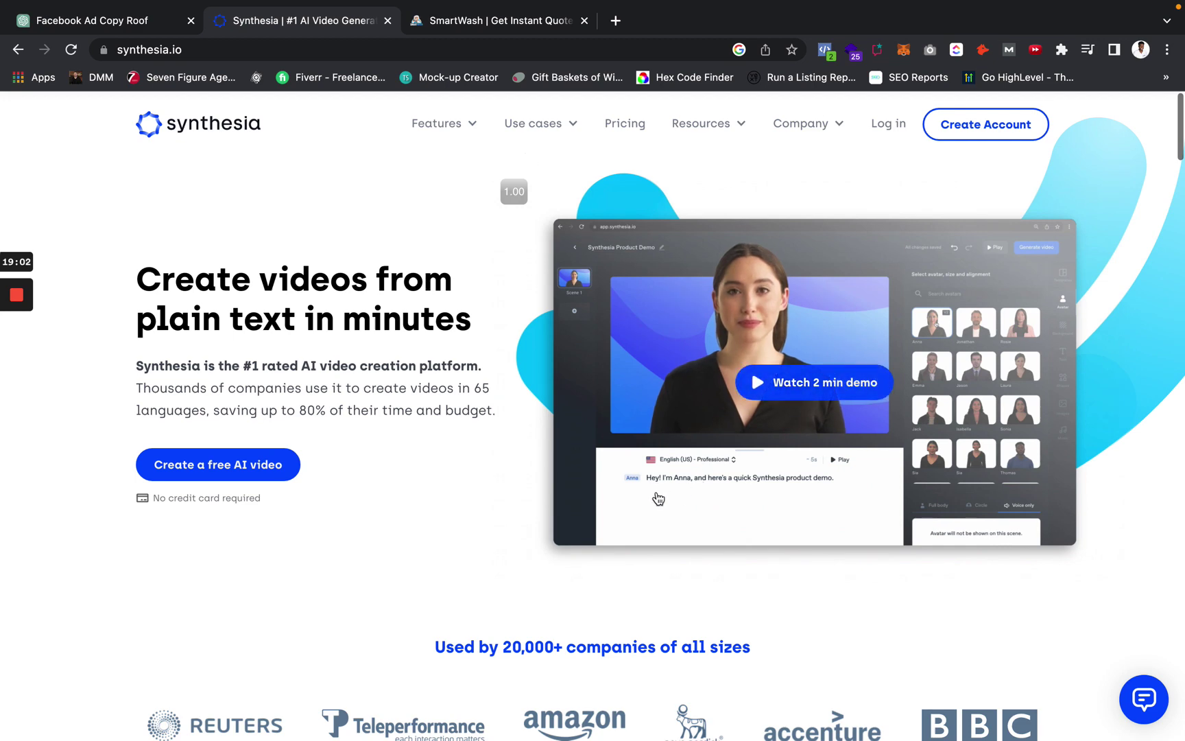
{"action": "left_click", "coordinate": [102, 20]}
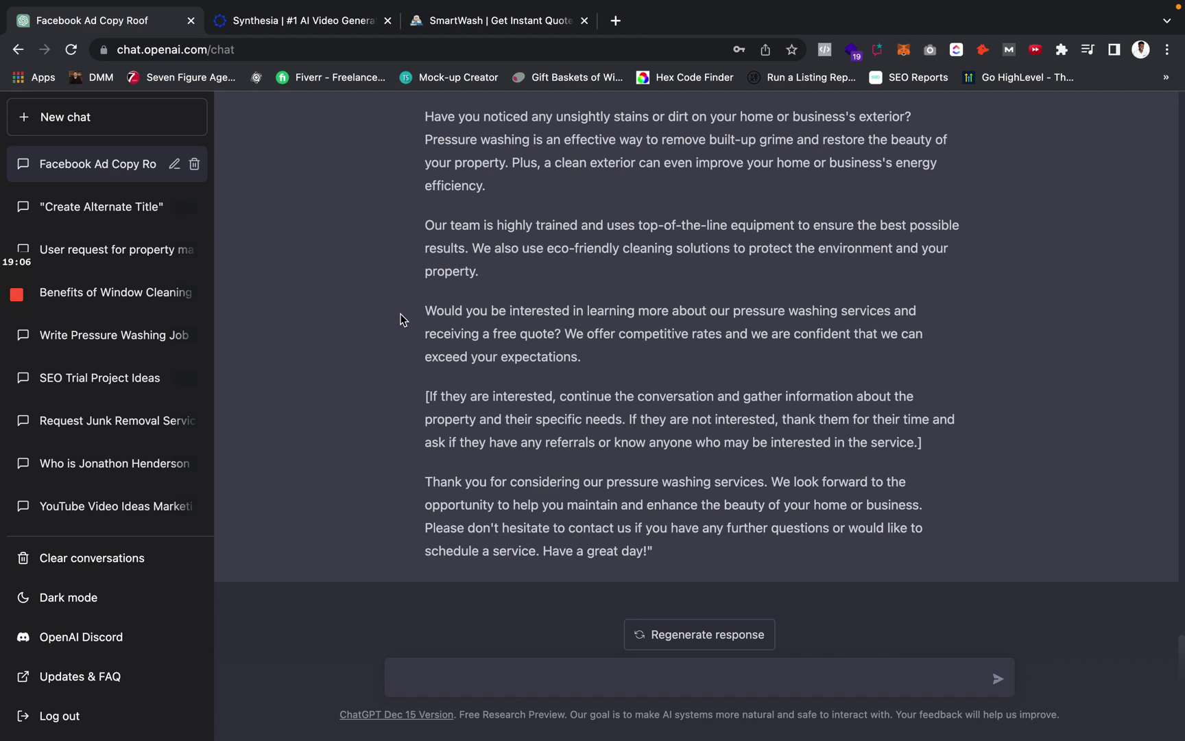
{"action": "left_click", "coordinate": [347, 25]}
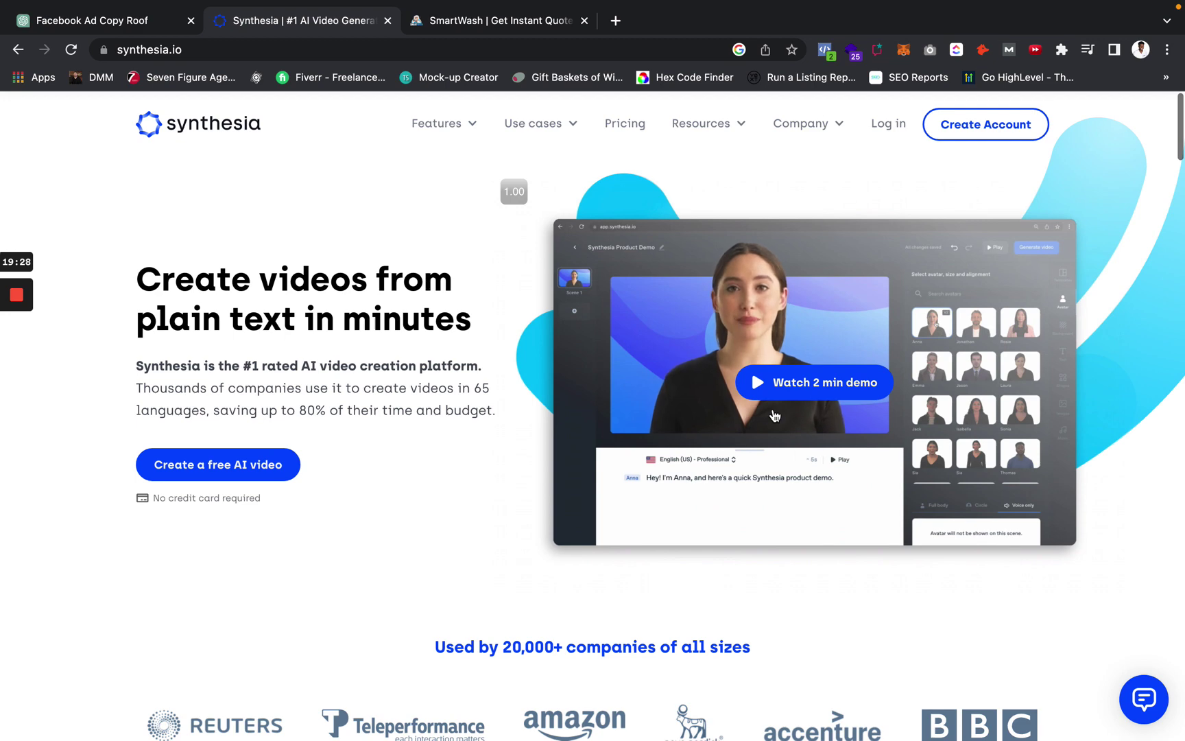
Switch to the SmartWash quote page and examine the video placement and the Select Services form below it
{"action": "left_click", "coordinate": [541, 25]}
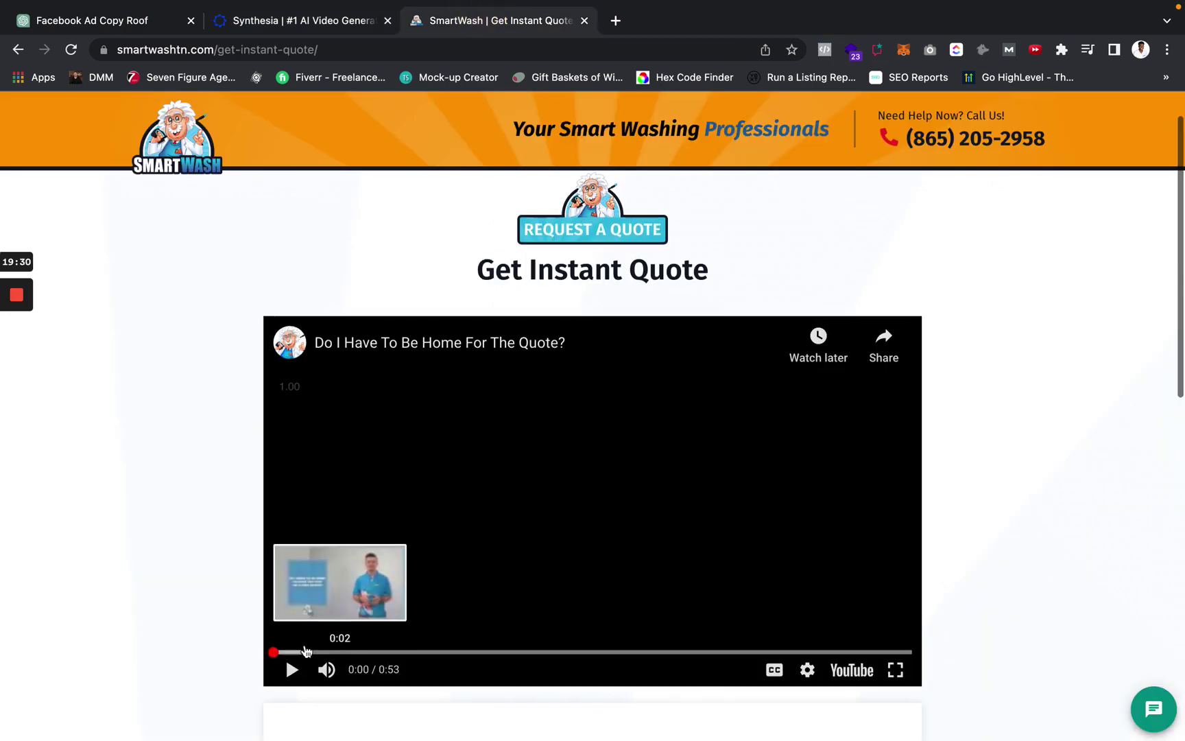
{"action": "scroll", "coordinate": [288, 575], "scroll_direction": "down", "scroll_amount": 2}
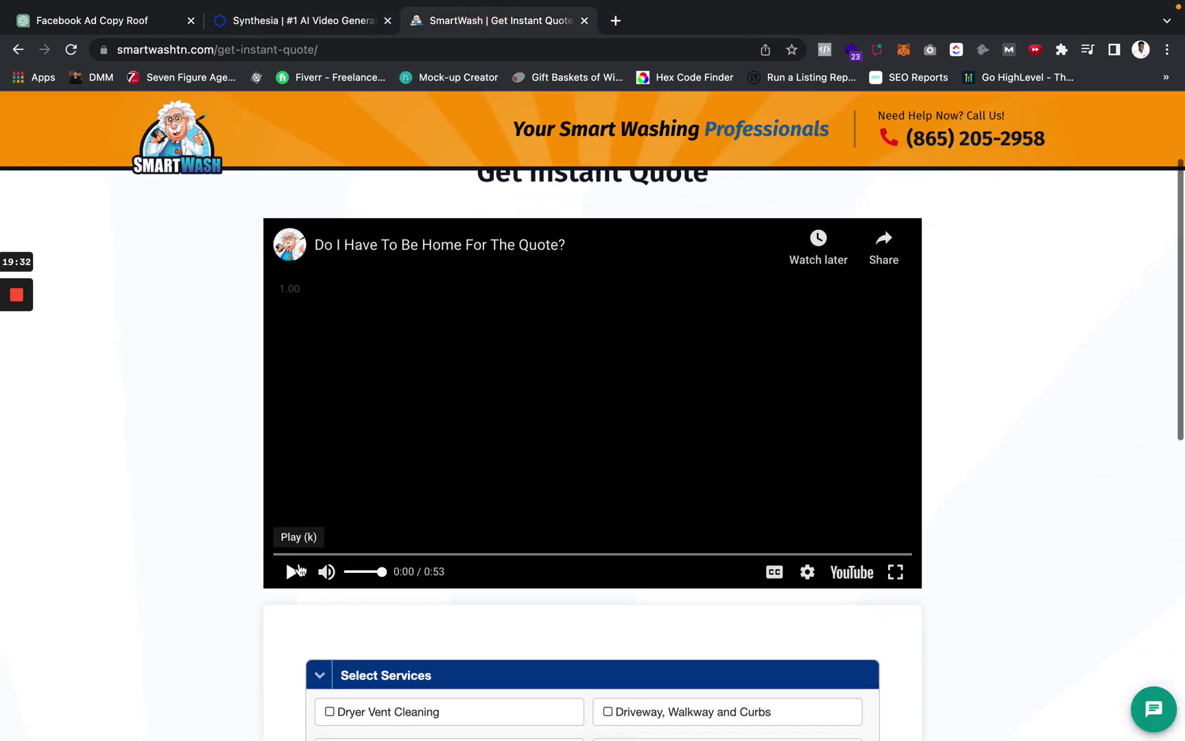
{"action": "scroll", "coordinate": [557, 560], "scroll_direction": "down", "scroll_amount": 2}
{"action": "scroll", "coordinate": [556, 562], "scroll_direction": "down", "scroll_amount": 3}
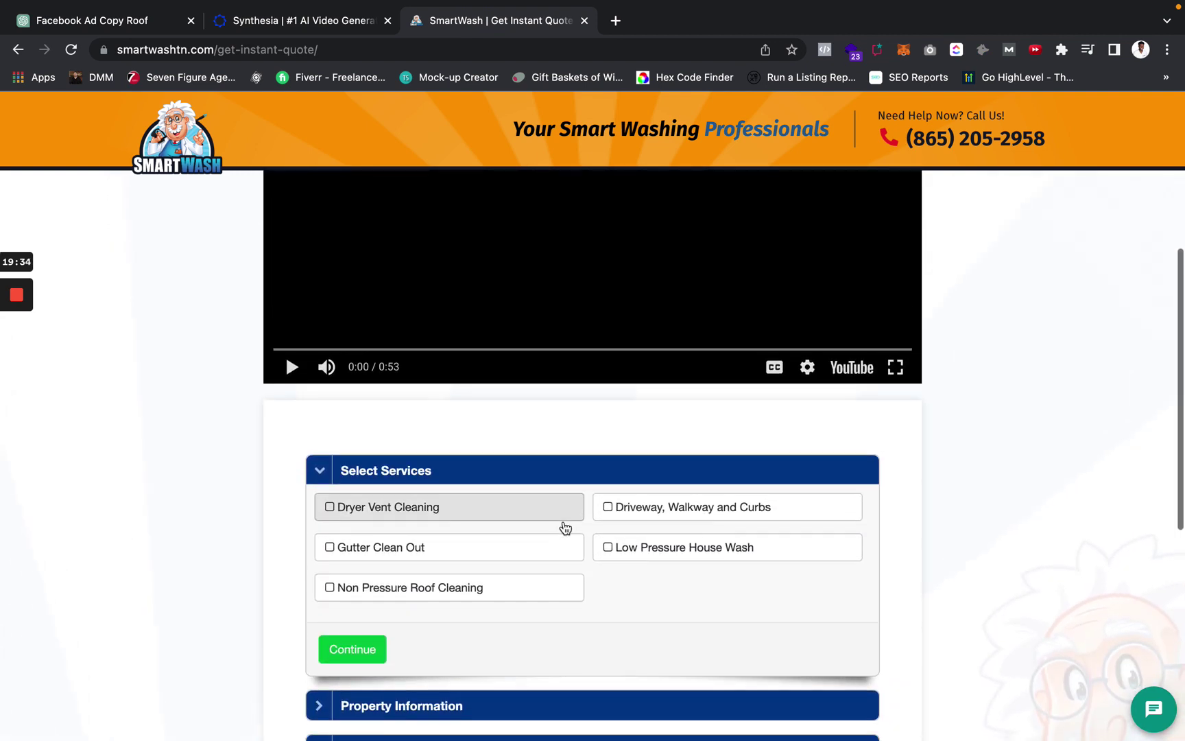
{"action": "scroll", "coordinate": [551, 506], "scroll_direction": "up", "scroll_amount": 4}
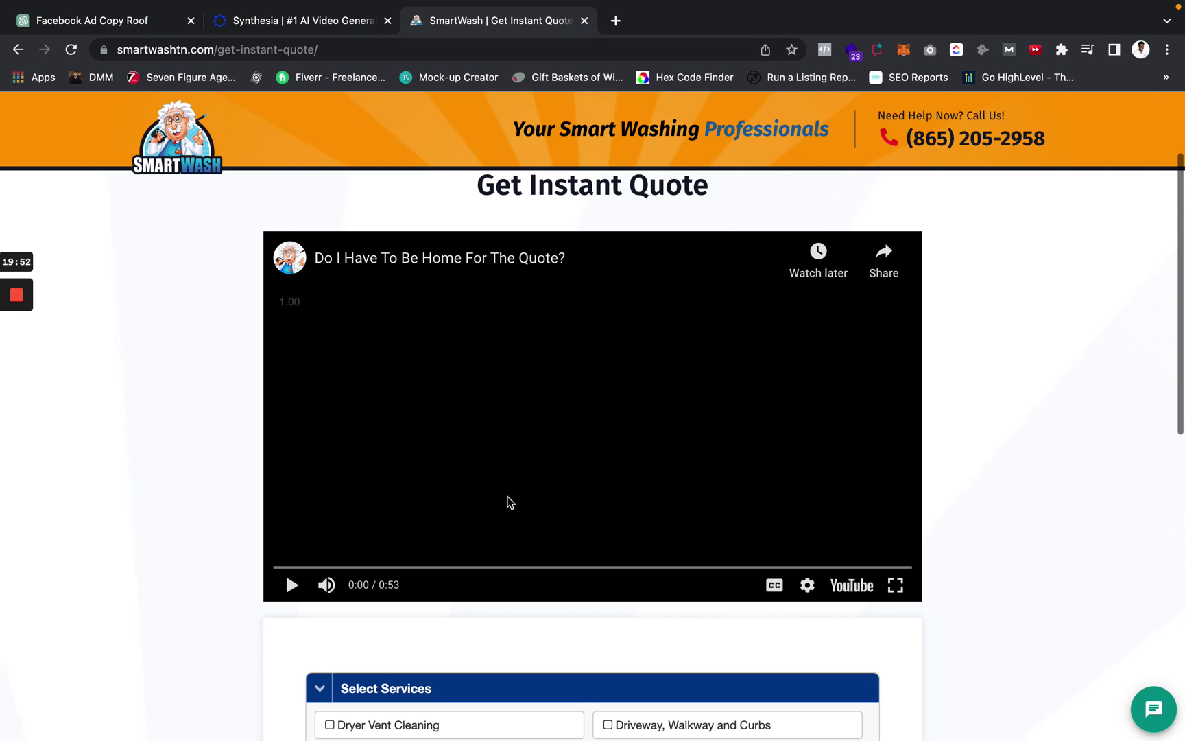
Play the opening of the "Do I Have To Be Home For The Quote?" video and pause it
{"action": "left_click", "coordinate": [292, 587]}
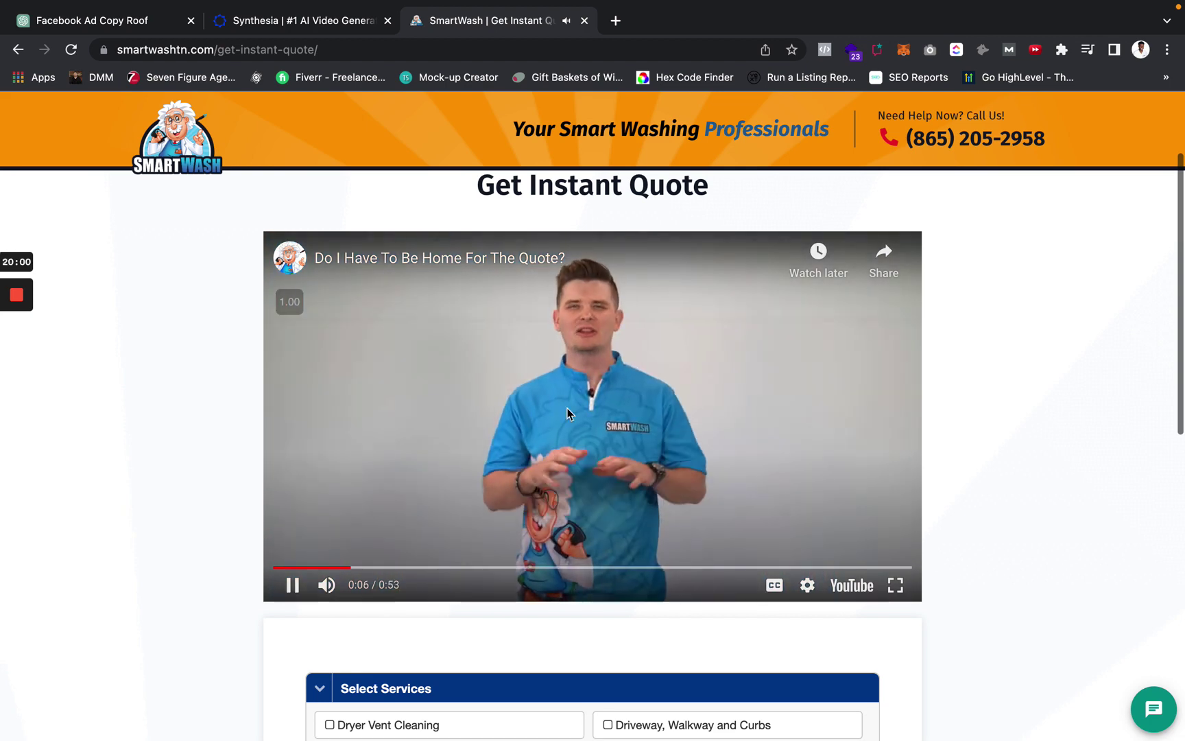
{"action": "scroll", "coordinate": [576, 397], "scroll_direction": "down", "scroll_amount": 1}
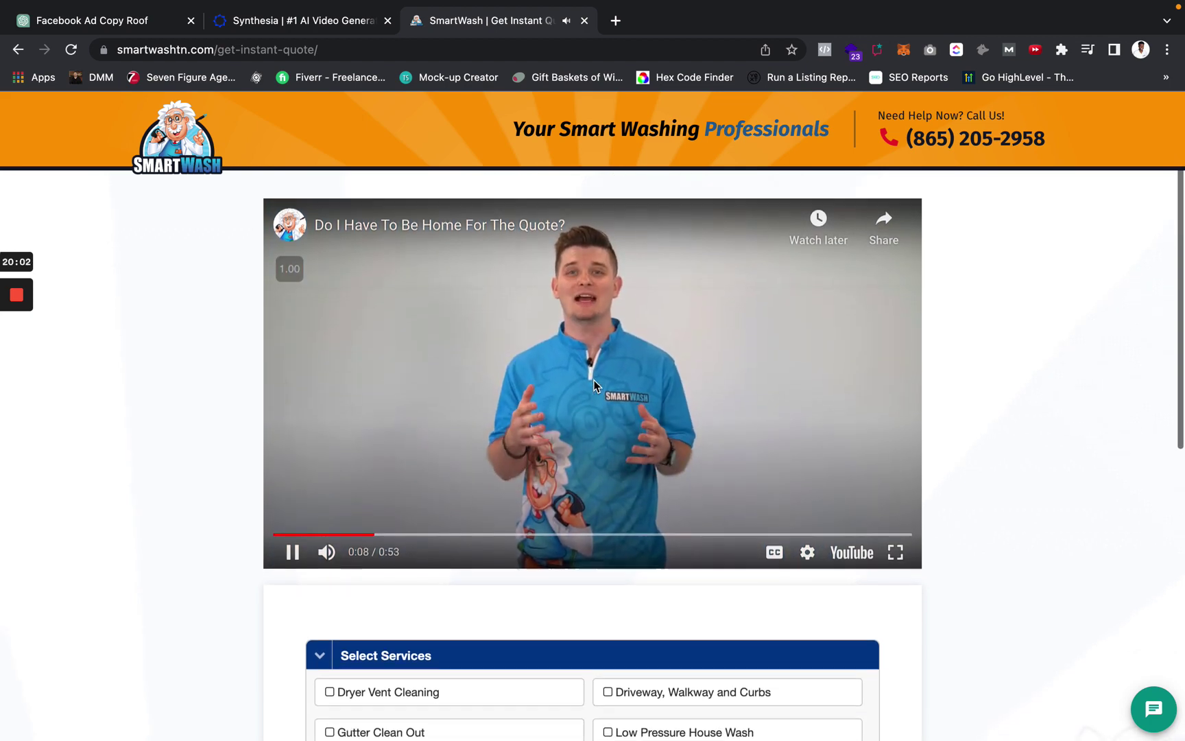
{"action": "scroll", "coordinate": [594, 386], "scroll_direction": "up", "scroll_amount": 1}
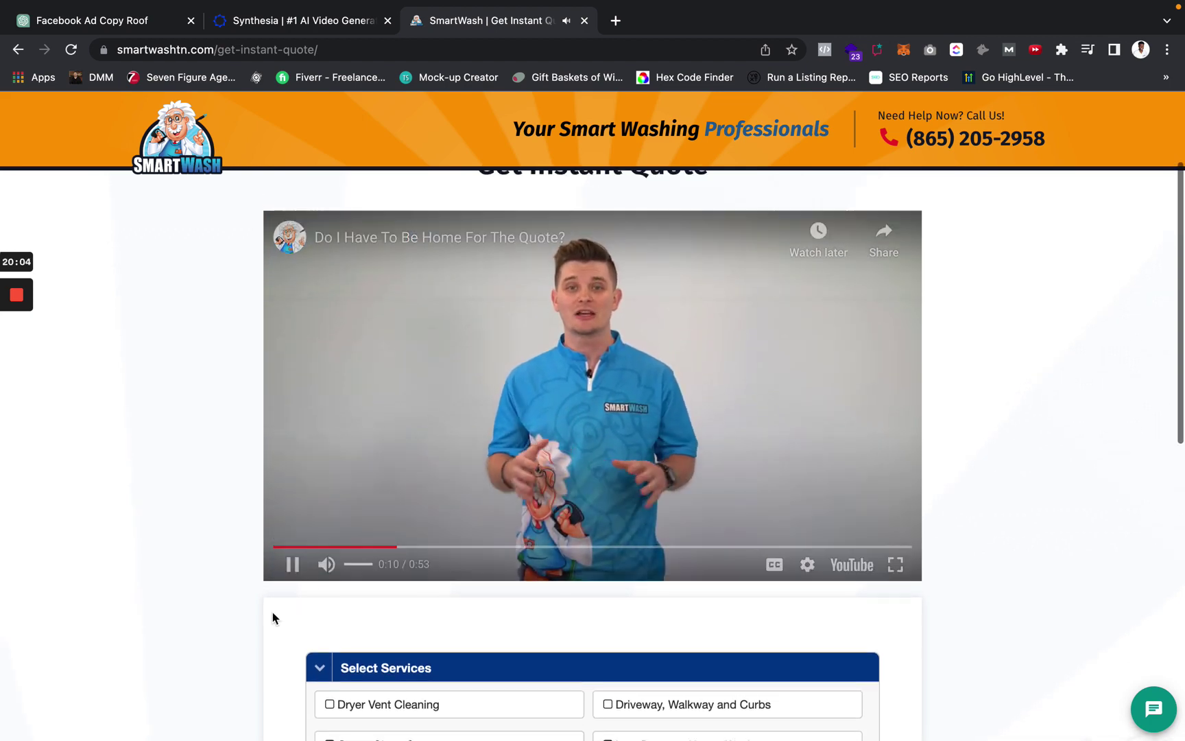
{"action": "left_click", "coordinate": [293, 565]}
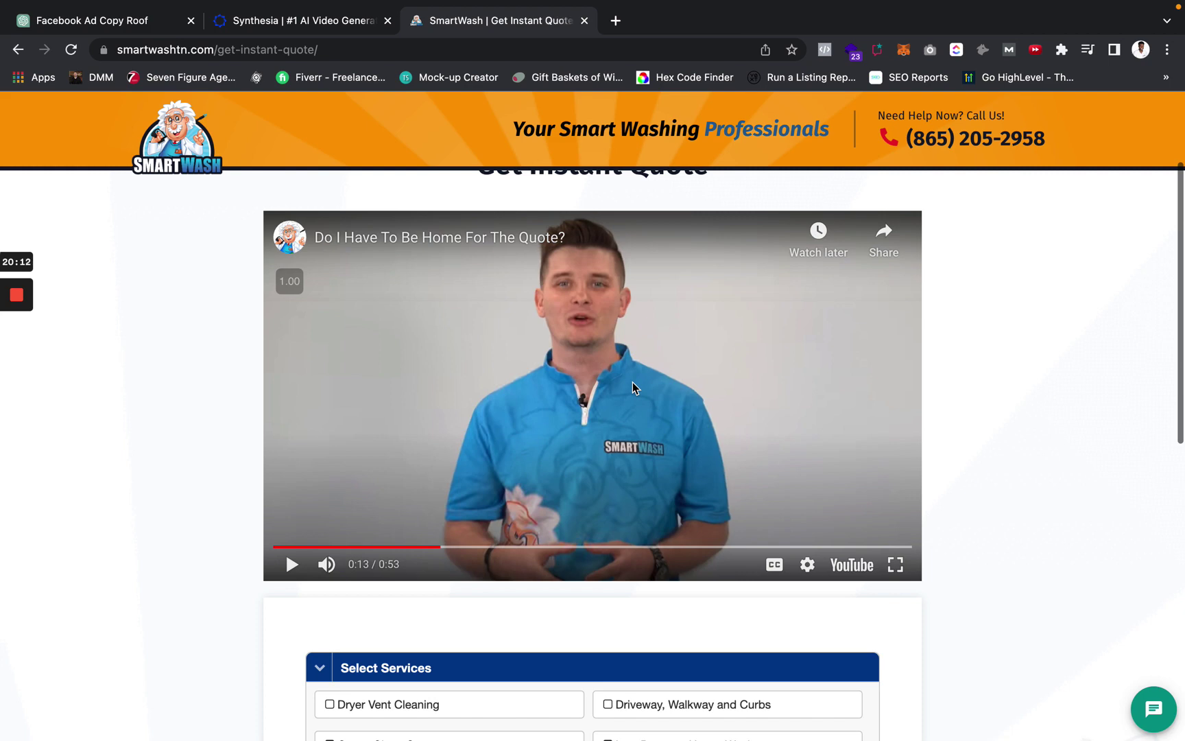
Switch back to the Synthesia homepage and highlight the statement about Teleperformance's cost and time savings per video
{"action": "left_click", "coordinate": [296, 22]}
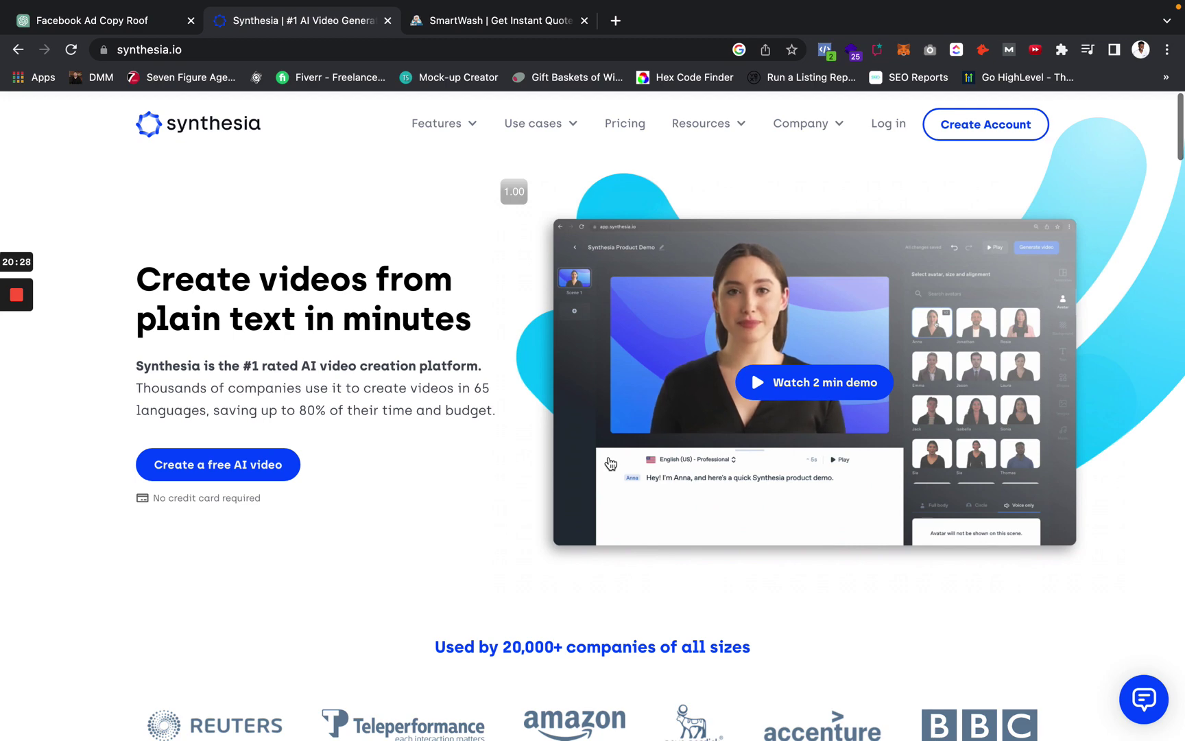
{"action": "scroll", "coordinate": [609, 464], "scroll_direction": "down", "scroll_amount": 5}
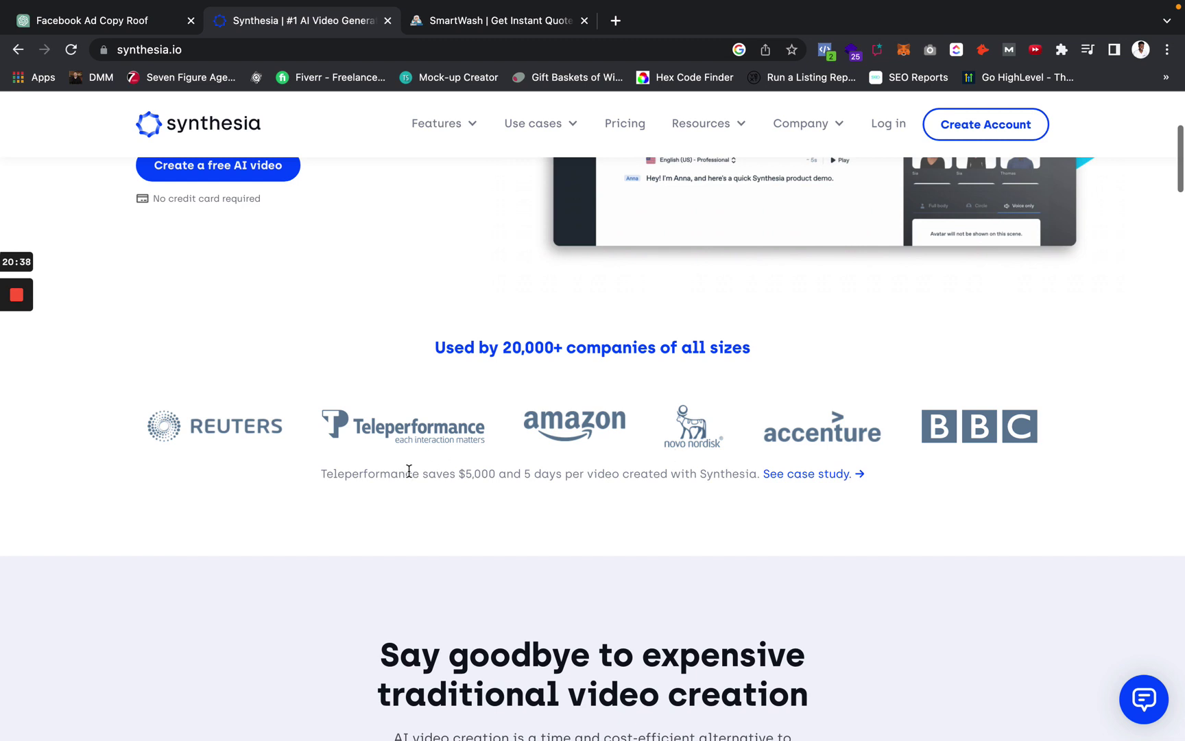
{"action": "left_click", "coordinate": [497, 472]}
{"action": "left_click_drag", "start_coordinate": [516, 471], "coordinate": [746, 471]}
{"action": "left_click", "coordinate": [694, 472]}
{"action": "scroll", "coordinate": [638, 354], "scroll_direction": "up", "scroll_amount": 5}
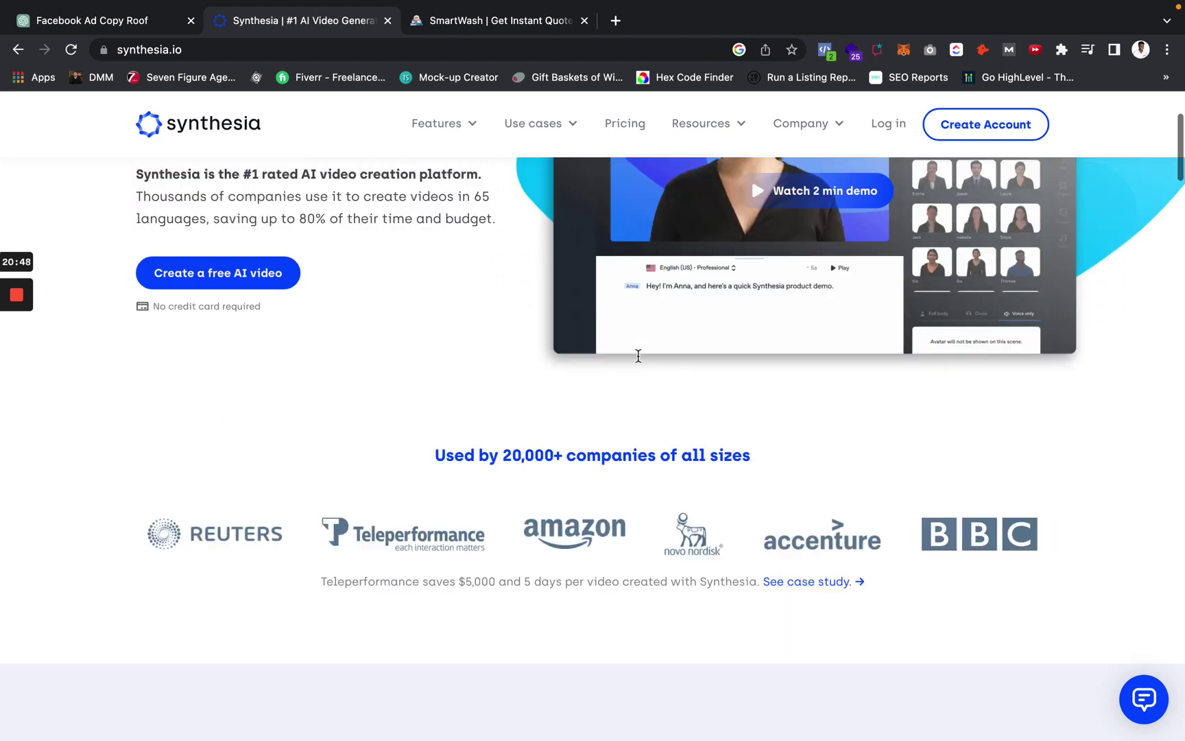